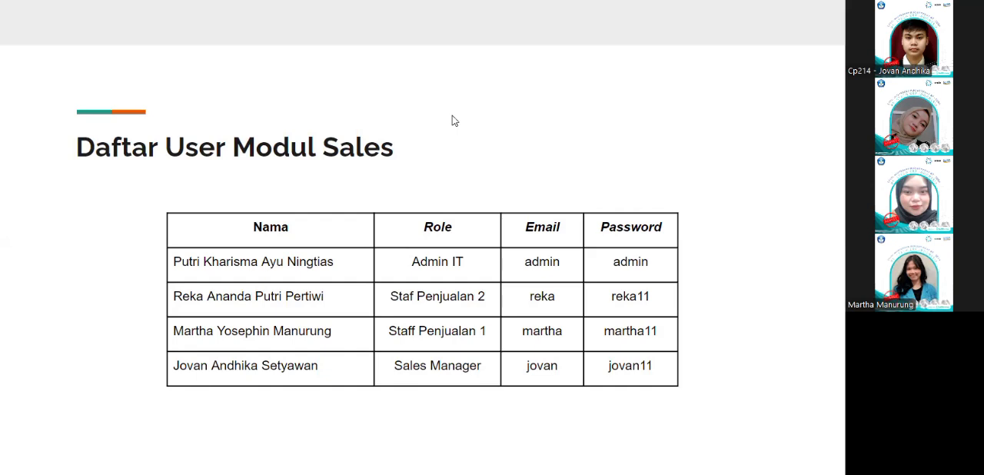
key(Right)
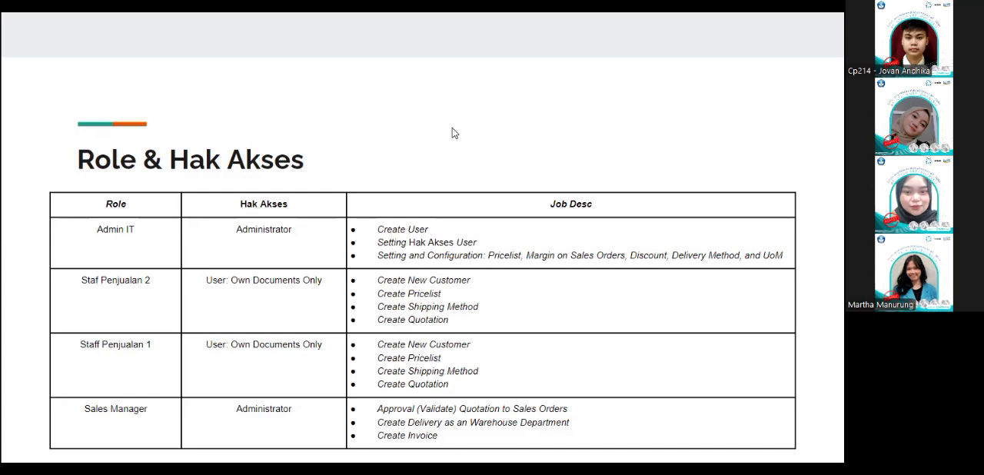
click(543, 284)
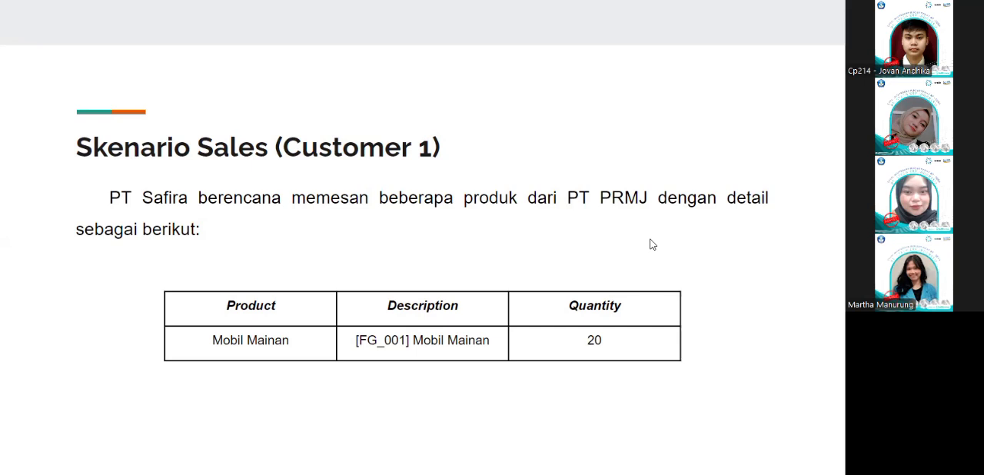
key(Right)
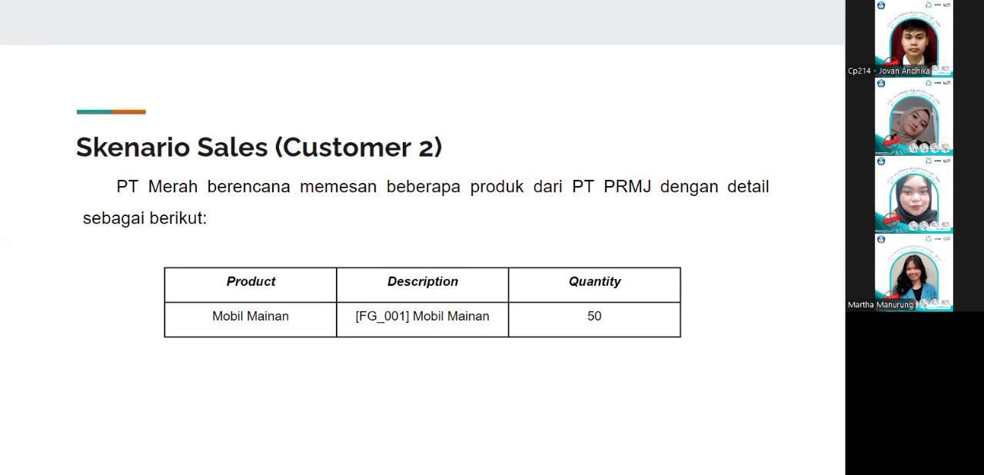
click(769, 331)
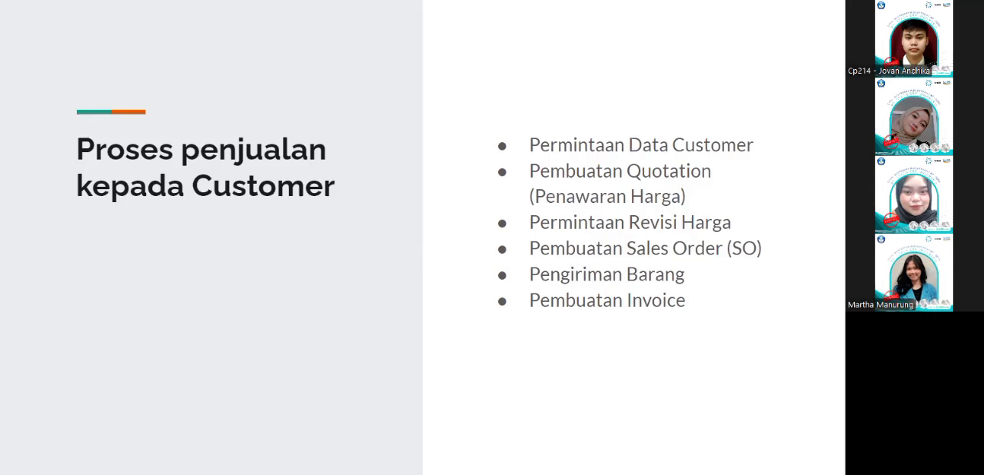
click(722, 274)
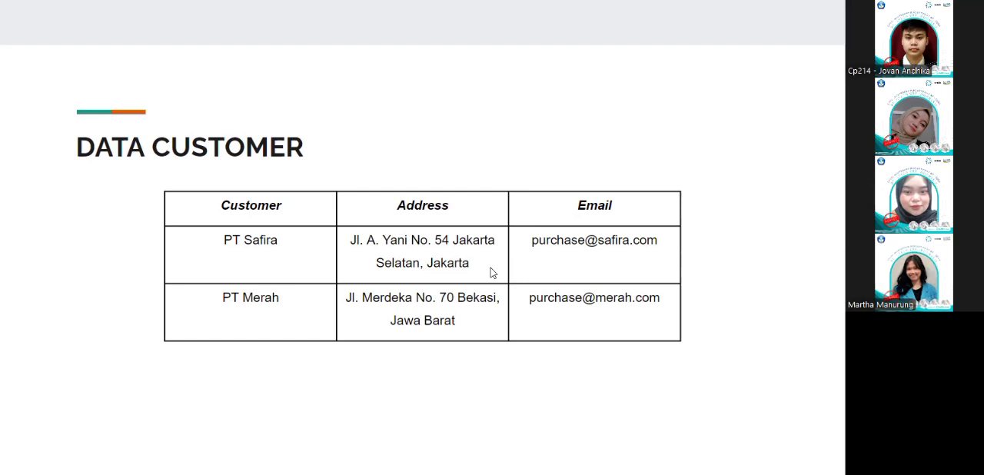
click(451, 287)
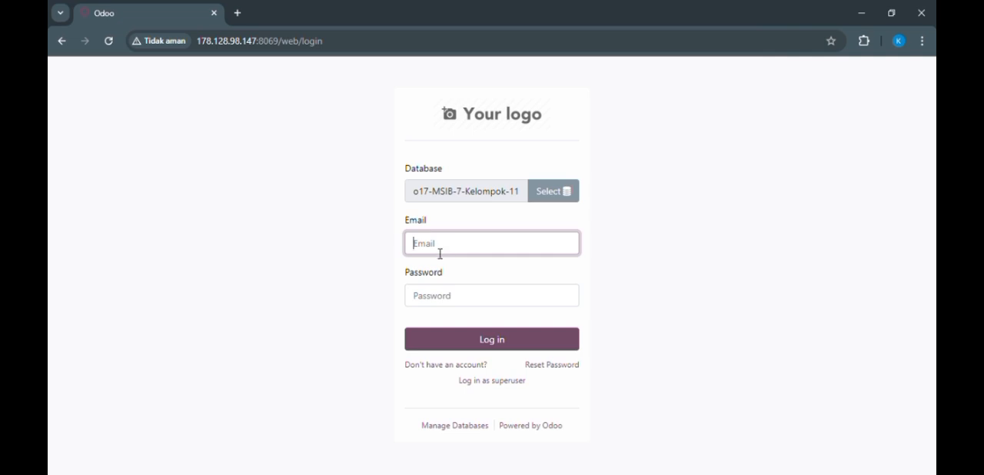
Step: Log in to the o17-MSIB-7-Kelompok-11 database with the administrator login and password, and dismiss the browser's password warning
text(admin)
click(428, 305)
text(a)
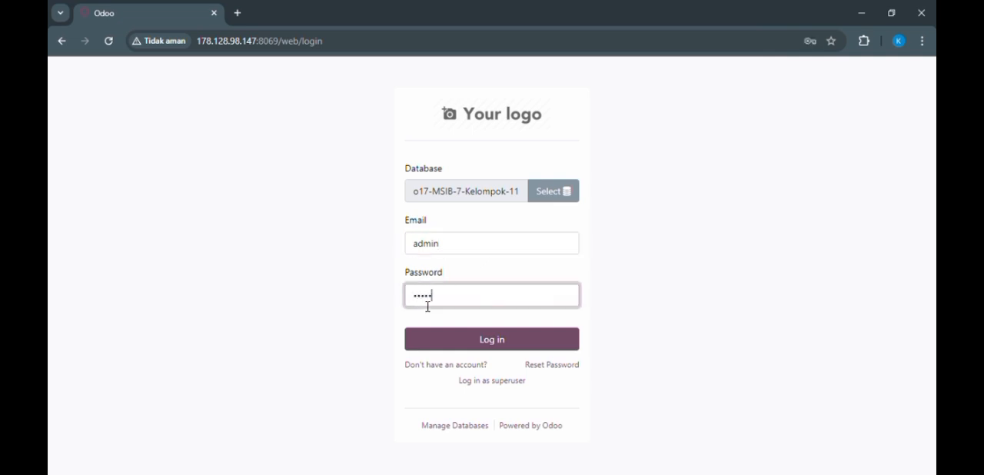
click(496, 348)
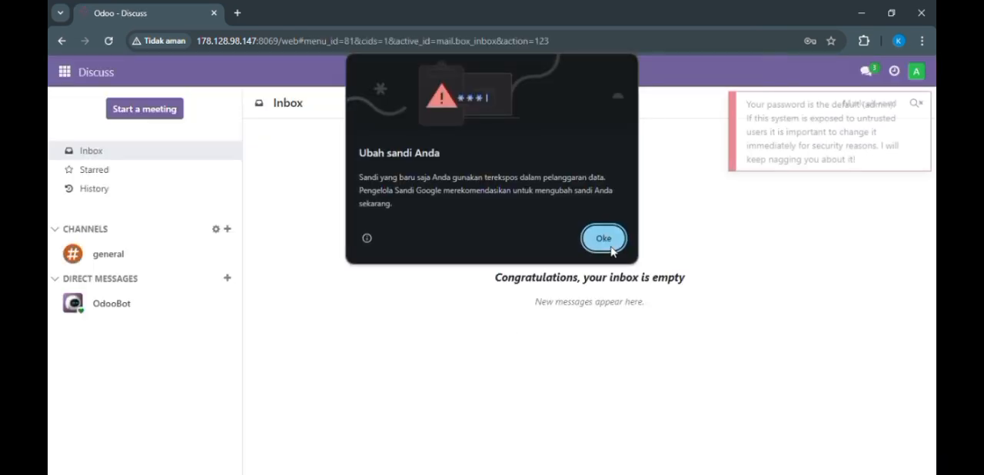
click(602, 245)
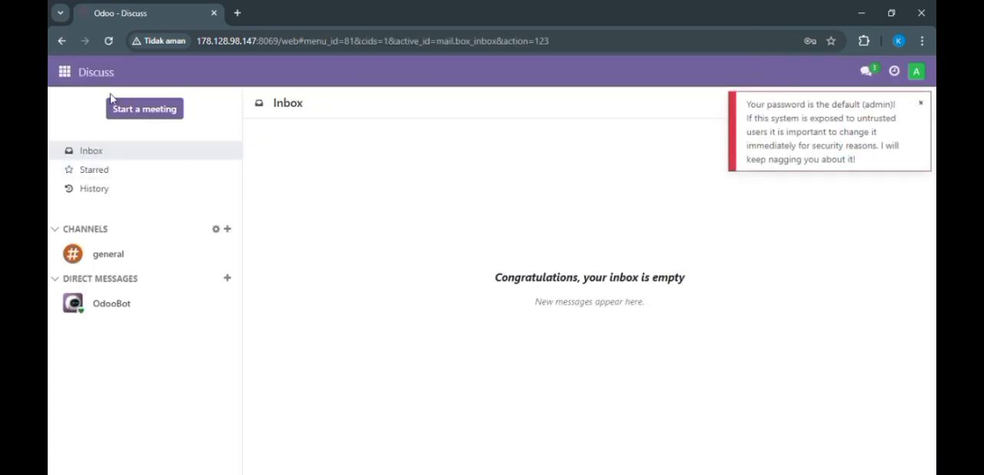
Step: Activate the standard developer mode in the general settings, dismissing the default-password notification
click(65, 71)
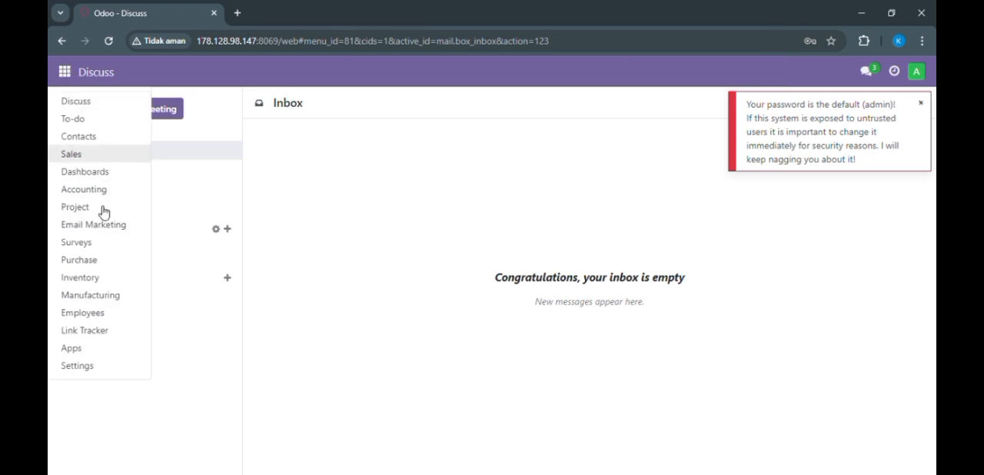
click(101, 372)
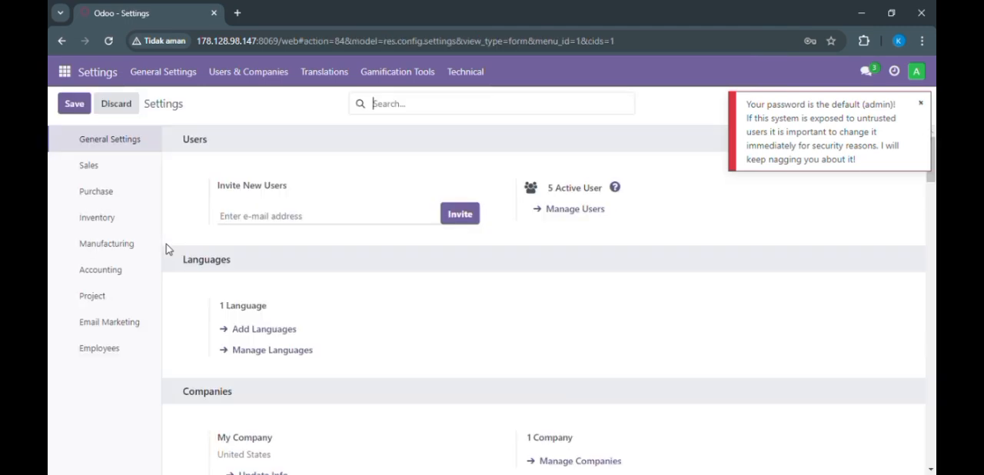
click(921, 104)
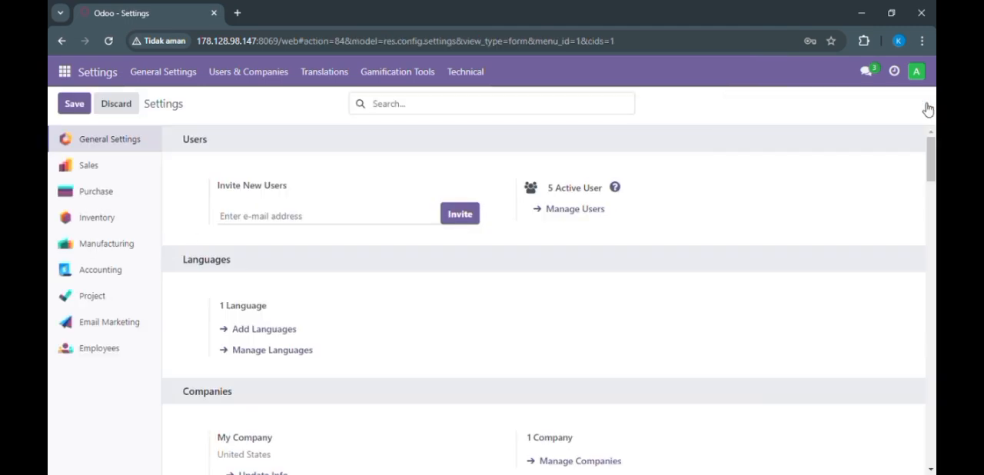
drag(932, 170, 934, 430)
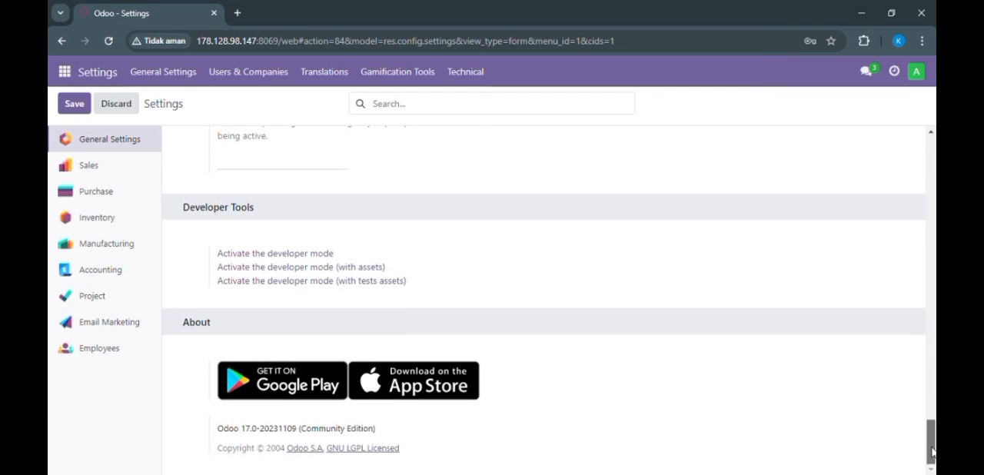
click(314, 257)
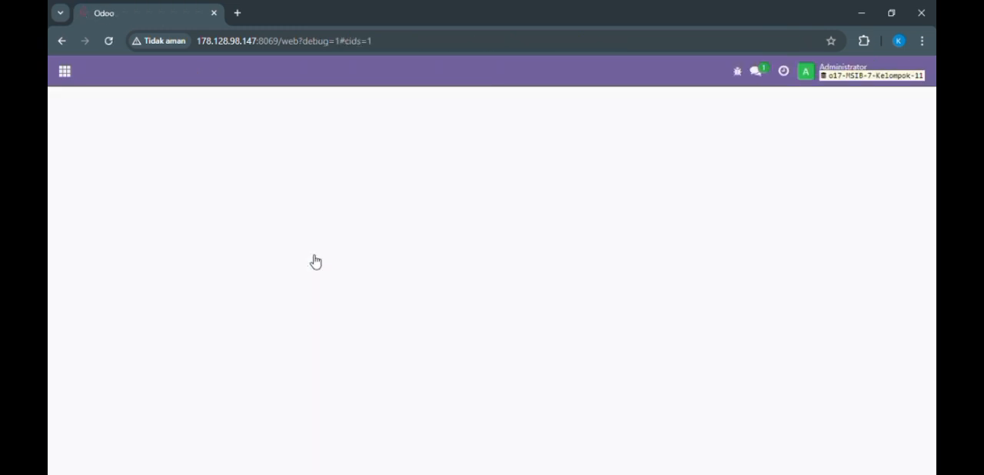
Step: Open the list of users in Settings
click(65, 71)
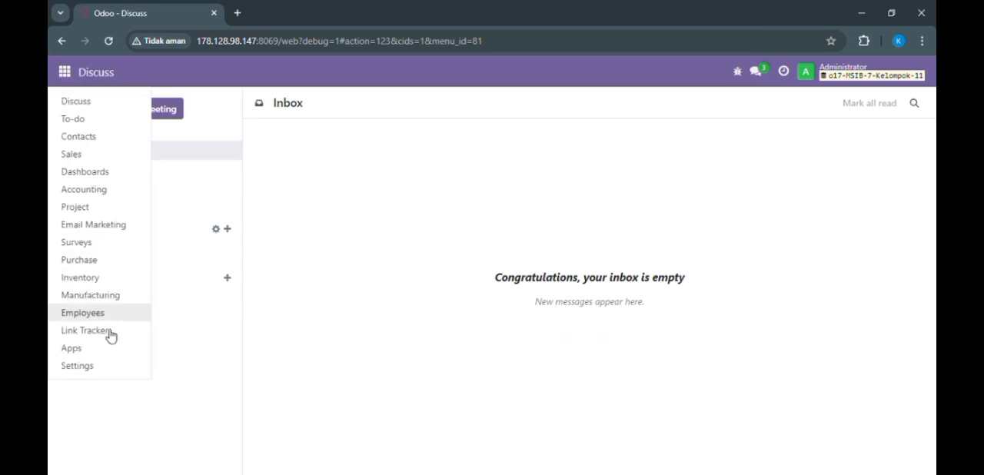
click(92, 367)
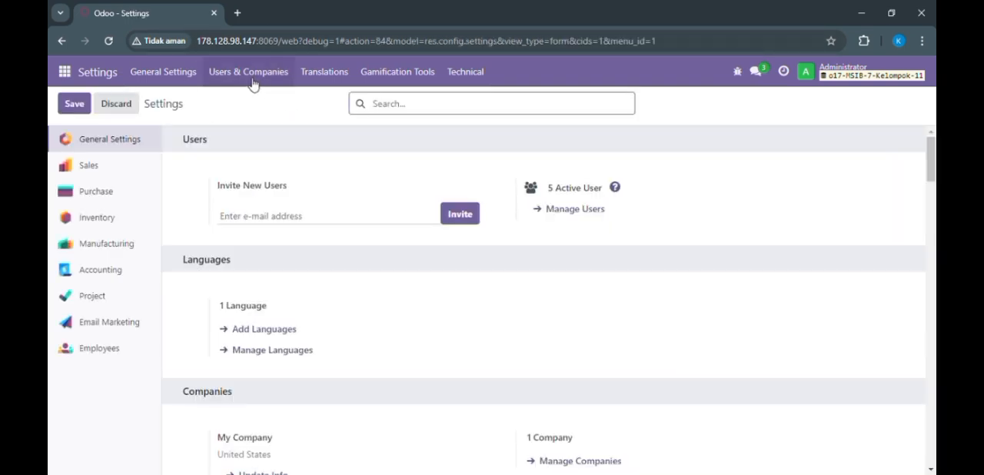
click(254, 83)
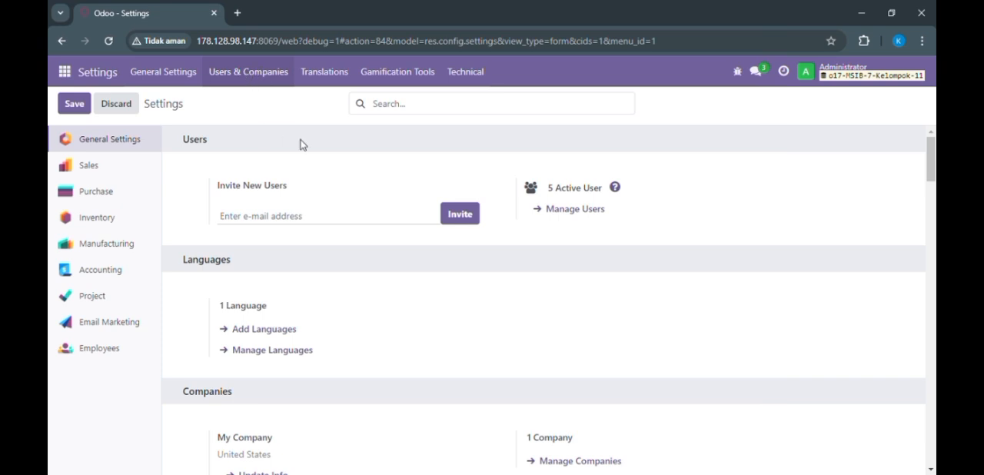
click(284, 75)
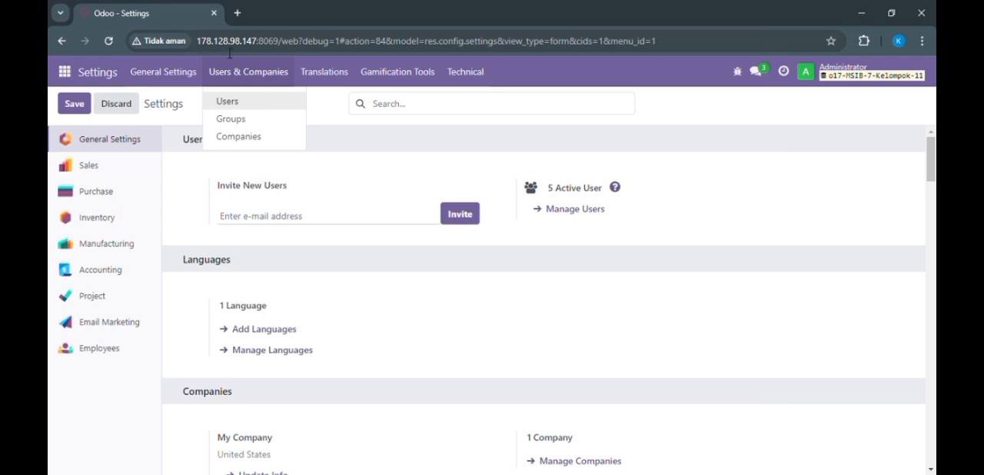
click(245, 105)
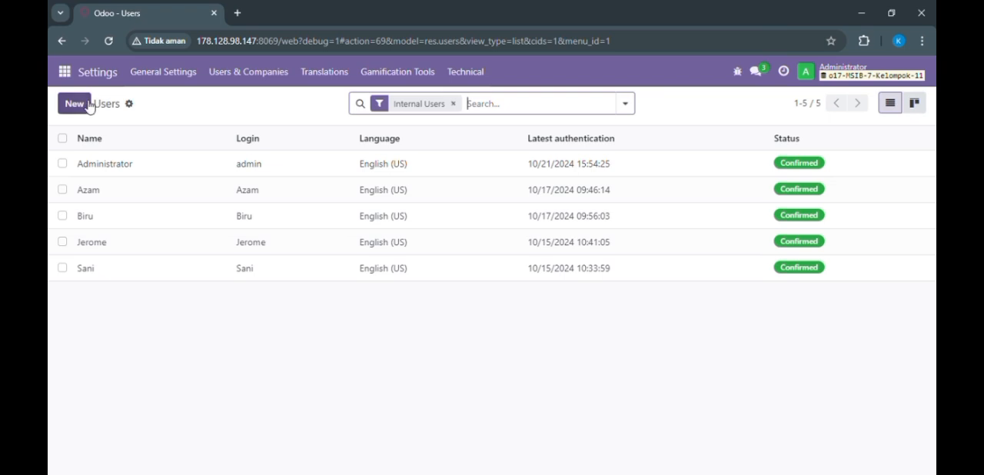
Step: Create a new internal user and enter the person's name and e-mail address
click(81, 108)
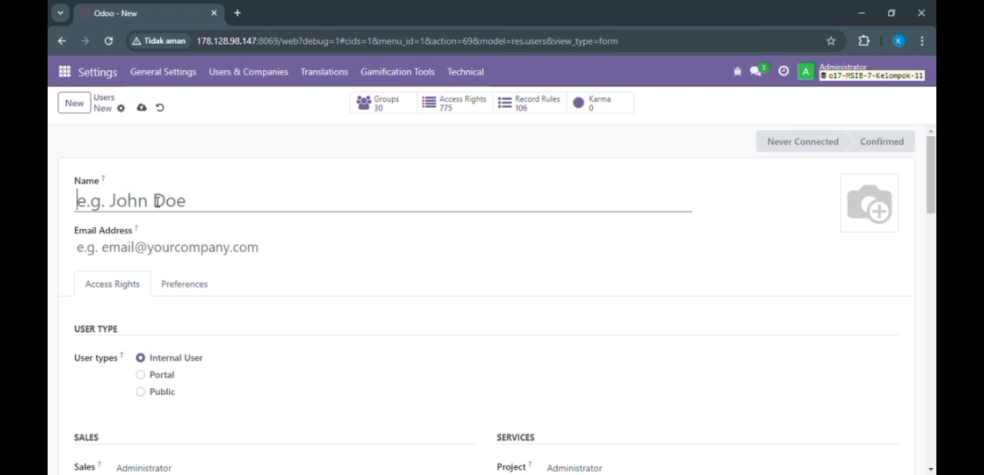
text(Jovan)
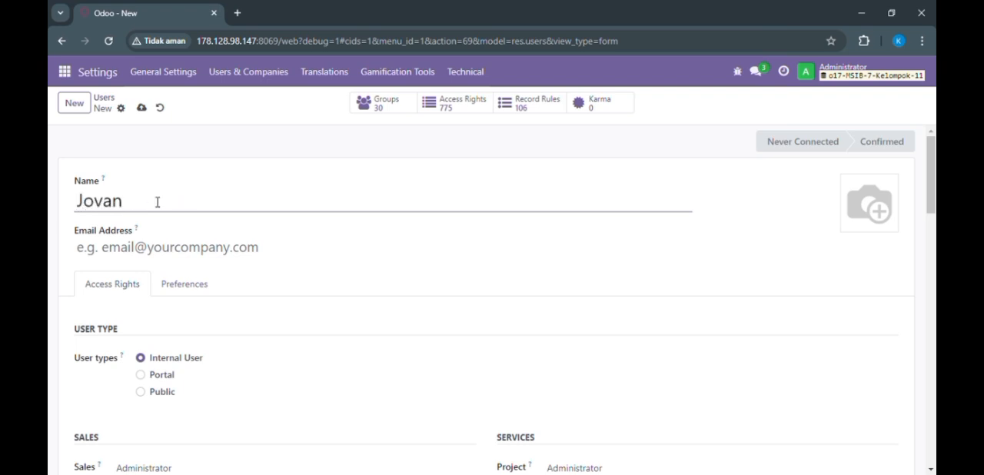
click(123, 249)
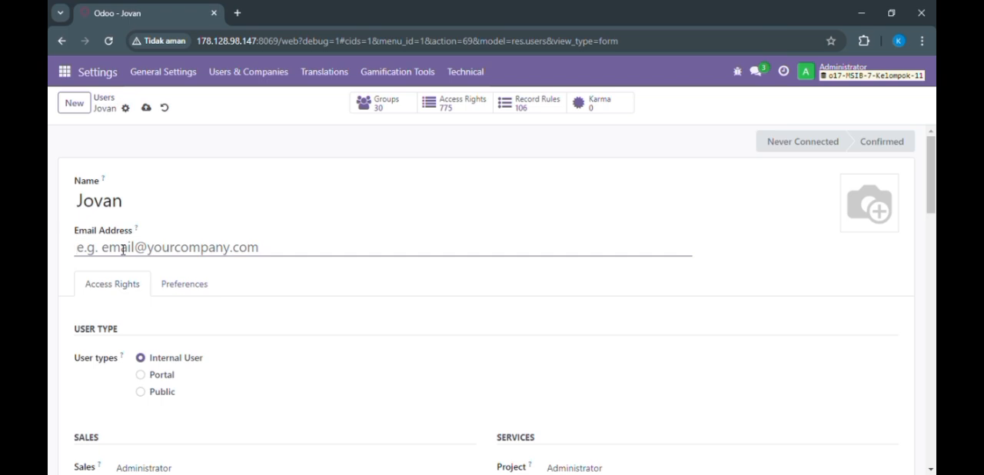
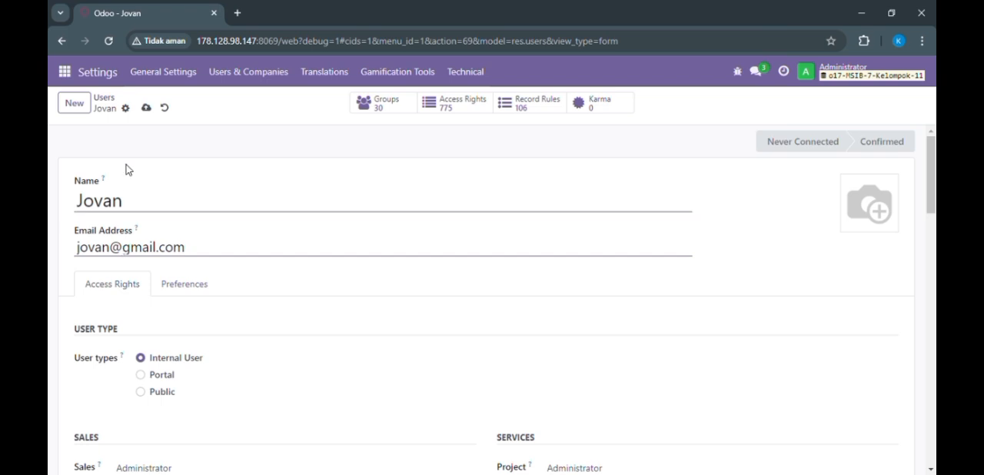
Step: Assign a new account password to the new user and dismiss the browser's password warning
click(128, 112)
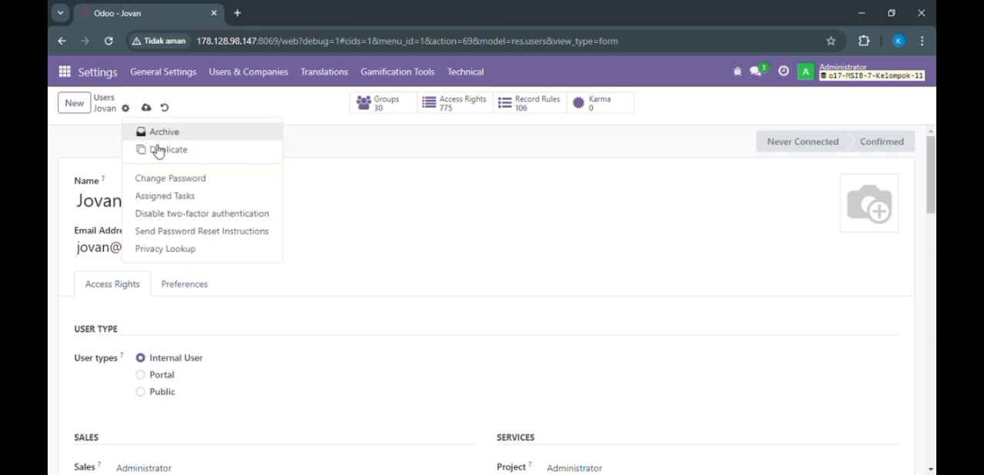
click(171, 180)
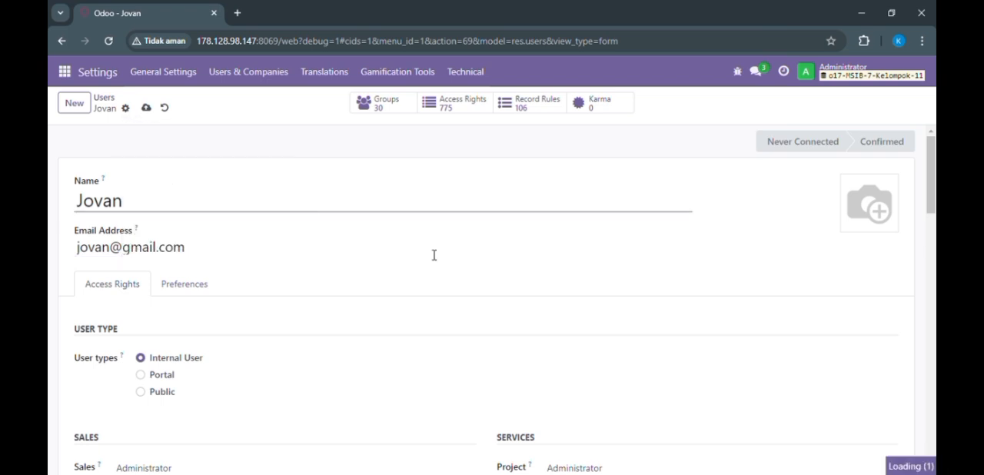
click(245, 242)
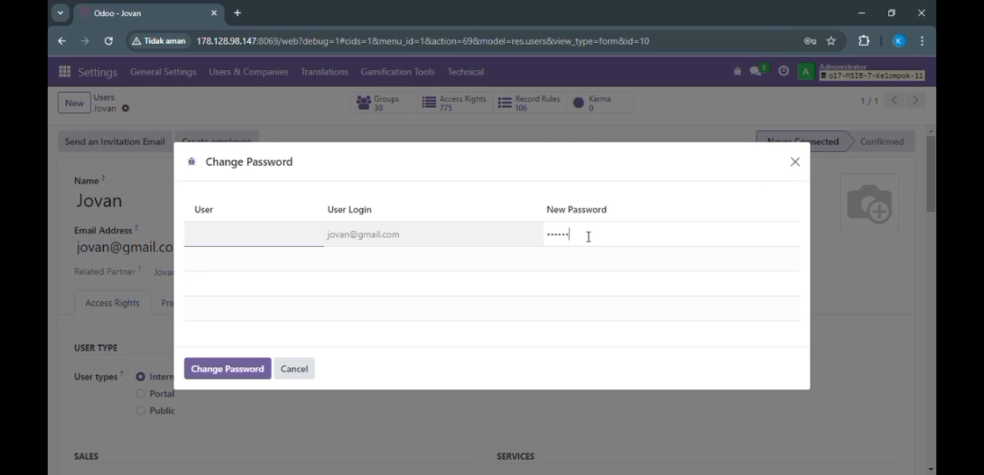
click(248, 240)
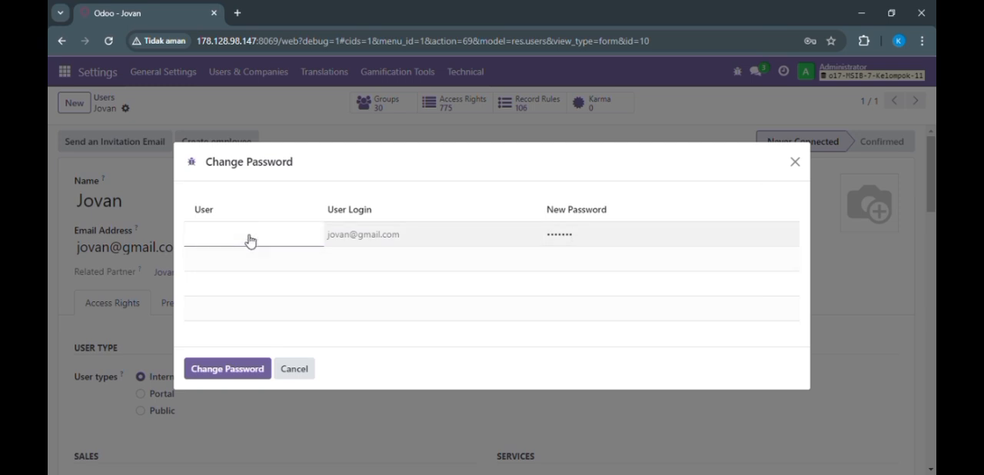
click(224, 373)
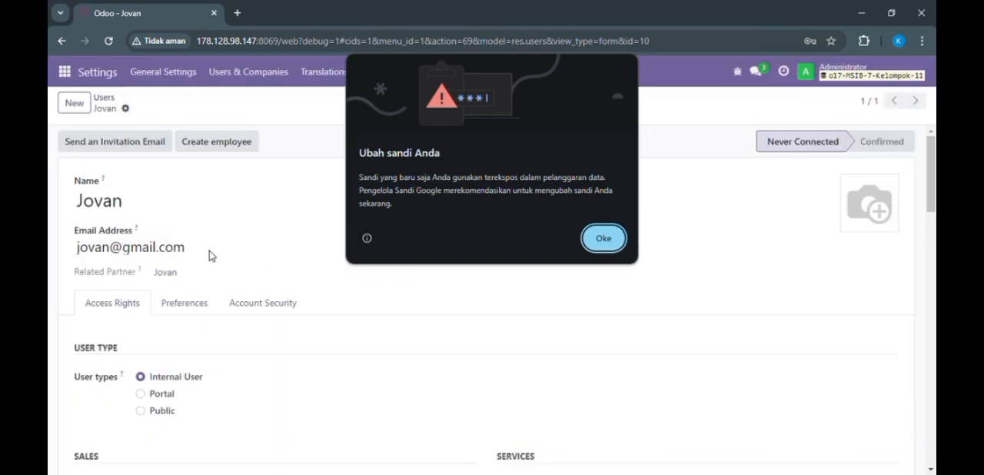
click(604, 238)
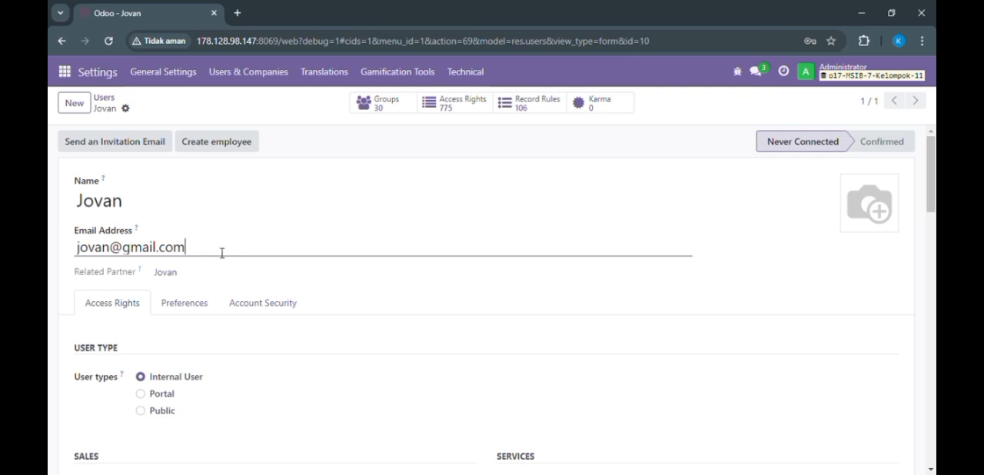
drag(222, 253, 121, 251)
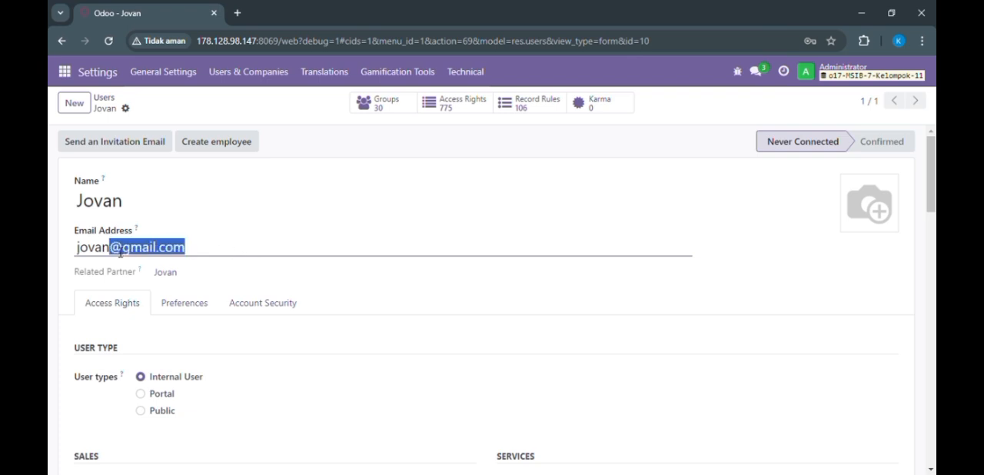
click(139, 343)
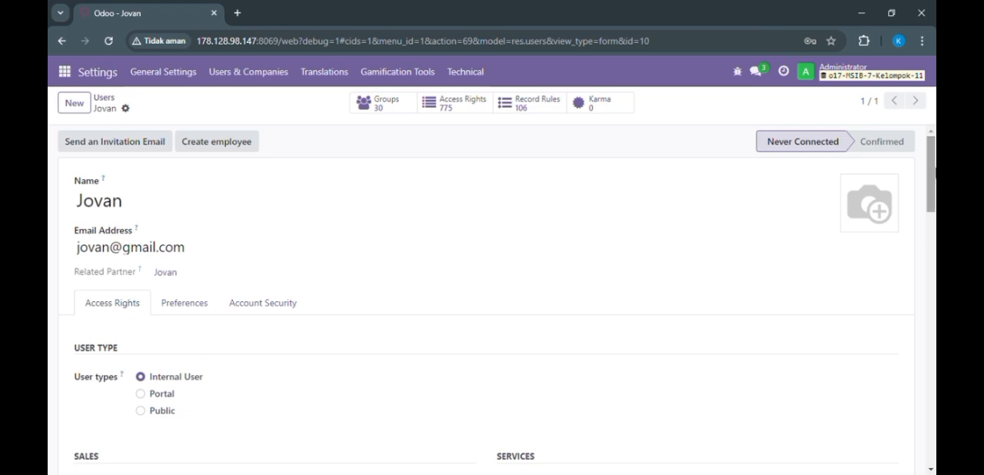
Step: Set the new user's Project access right to User
scroll(290, 201, down, 4)
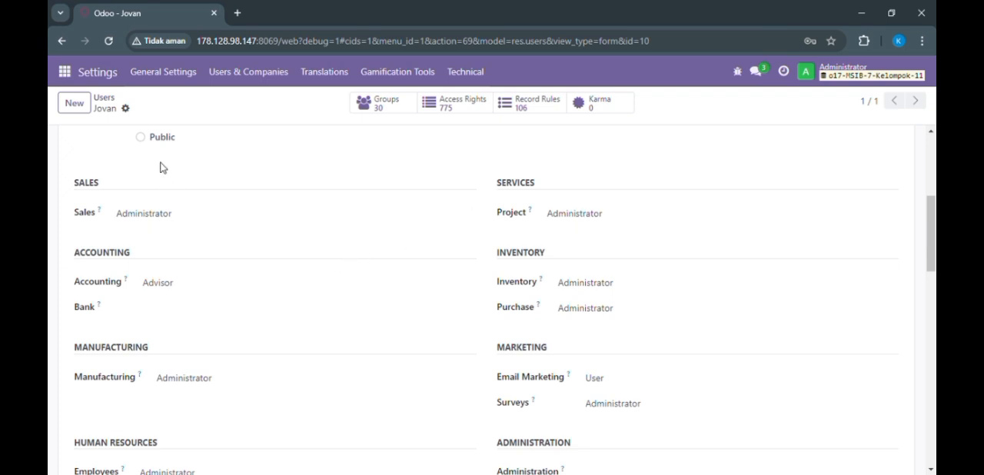
click(663, 220)
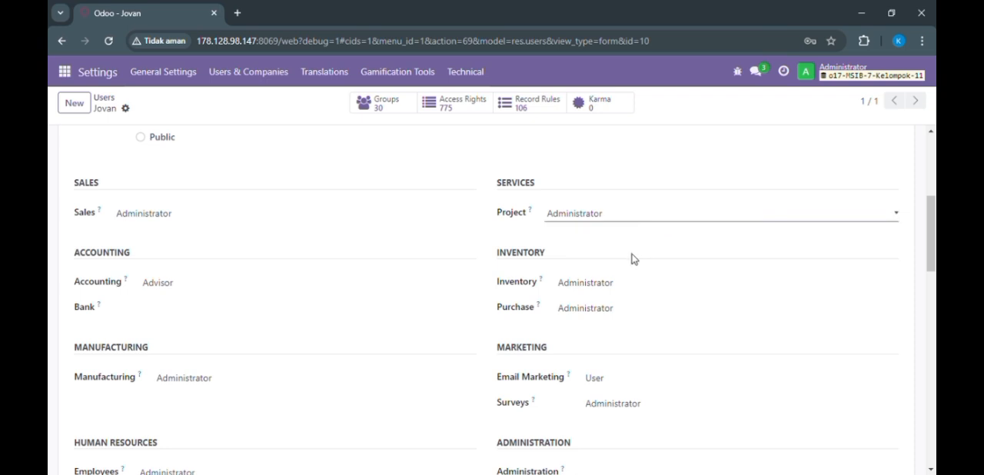
click(634, 260)
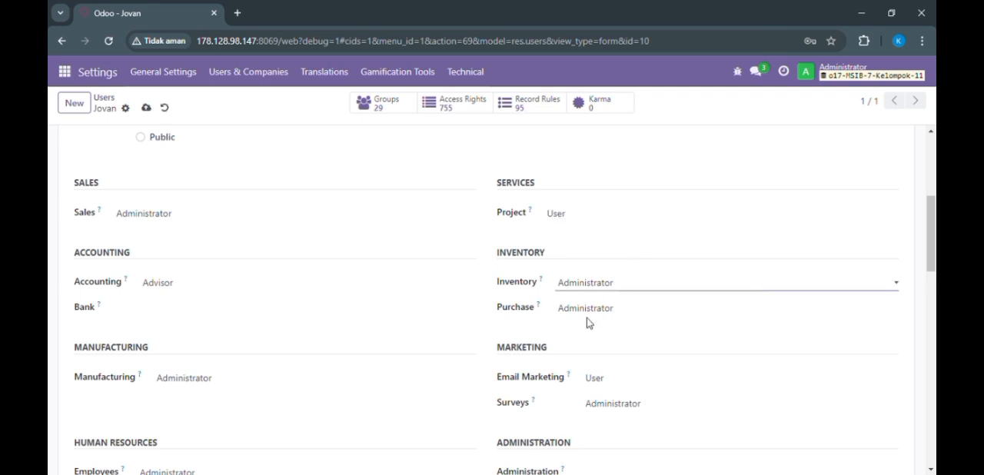
Step: Set the new user's Inventory access right to User and leave the Purchase access right blank
click(580, 312)
click(605, 309)
click(596, 330)
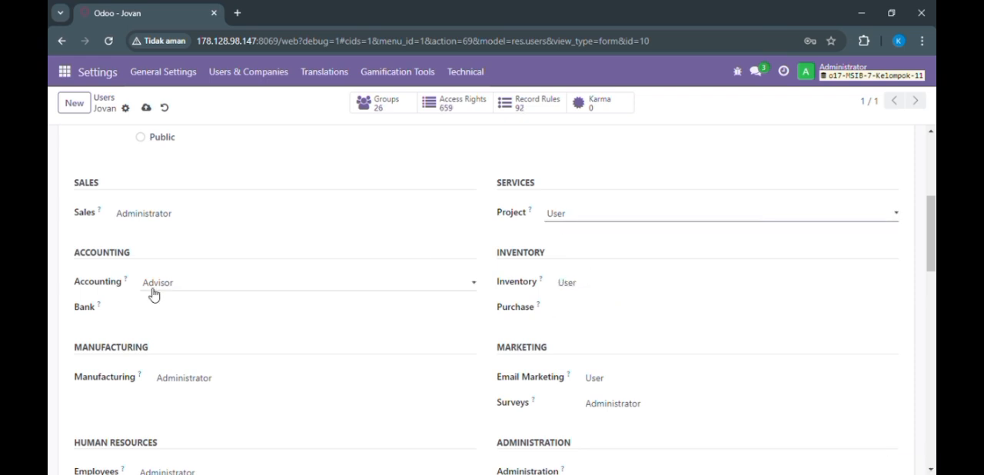
Step: Clear the new user's Accounting, Manufacturing and Employees access rights
click(177, 310)
click(198, 407)
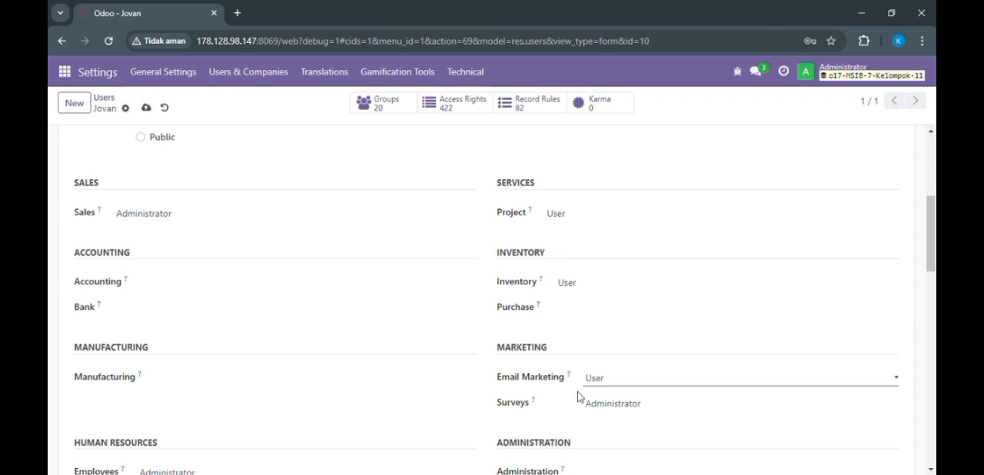
click(604, 415)
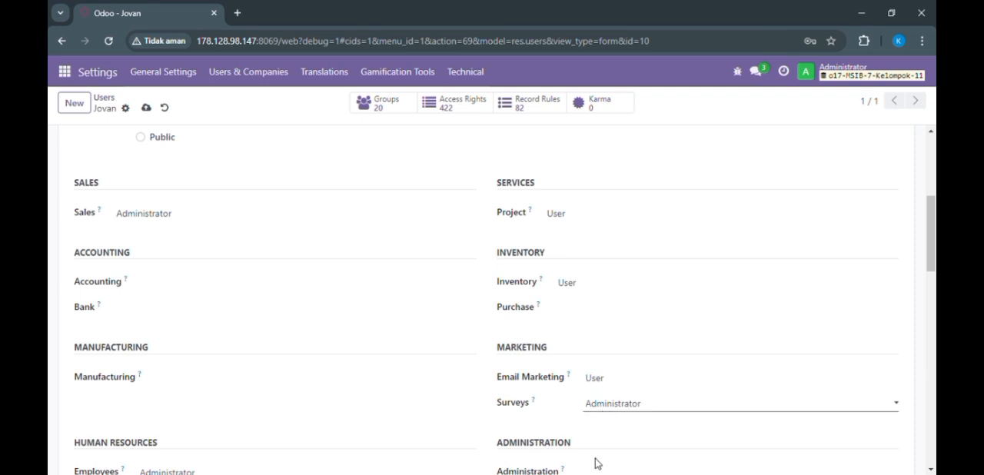
drag(934, 265, 934, 304)
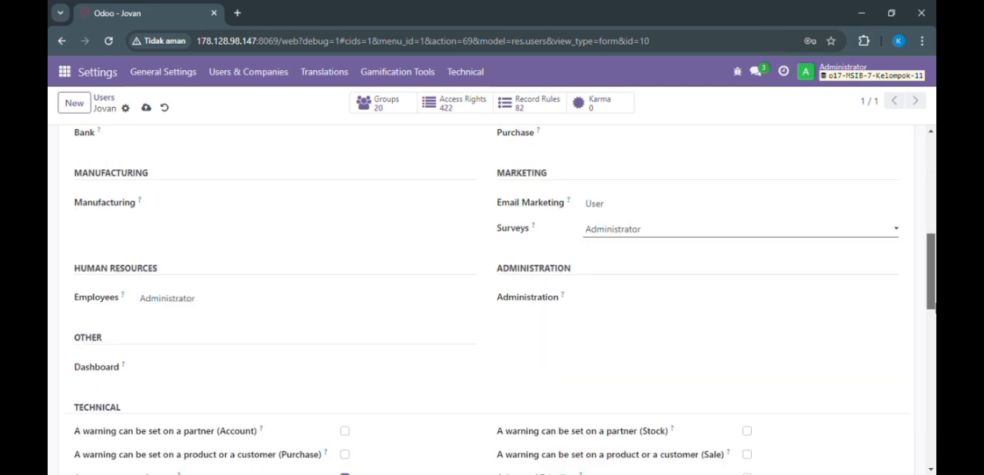
click(300, 302)
click(307, 320)
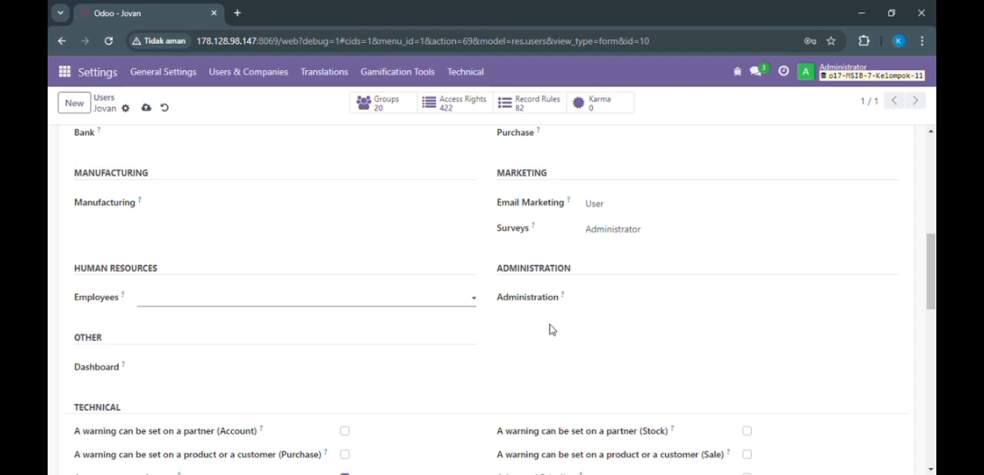
drag(933, 279, 923, 73)
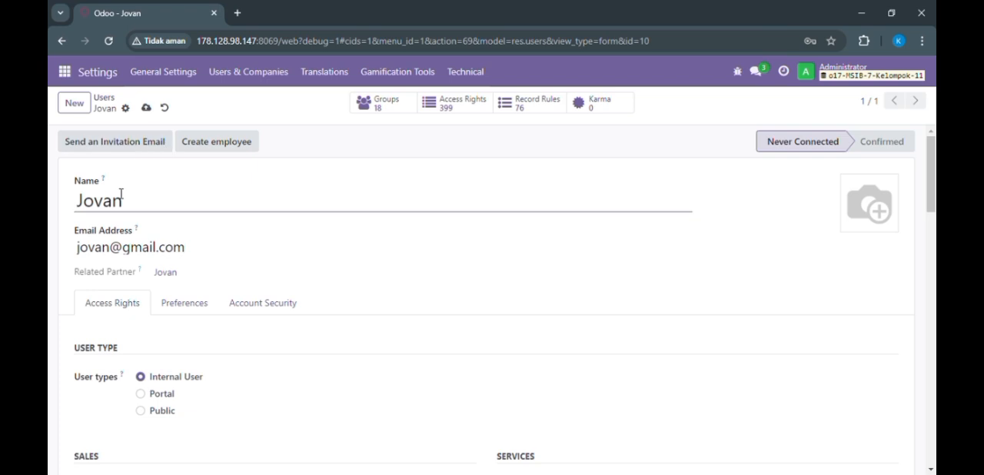
click(127, 108)
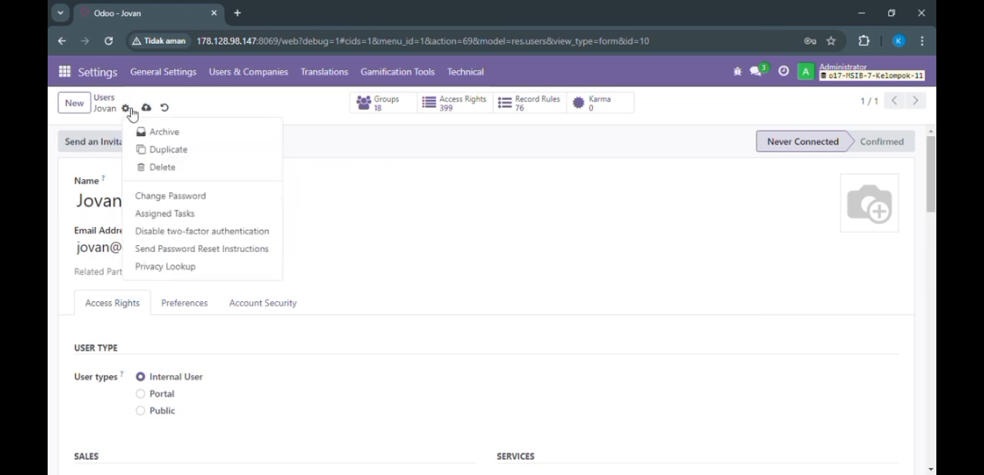
click(183, 201)
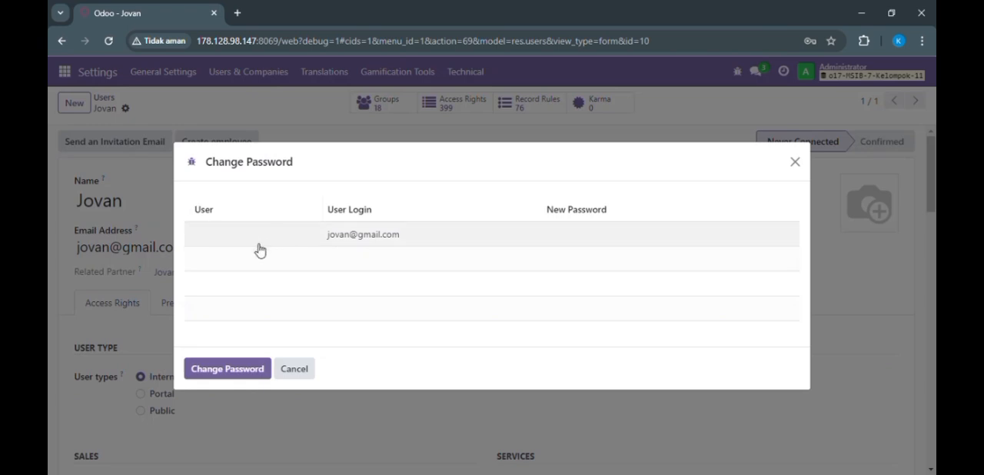
click(227, 235)
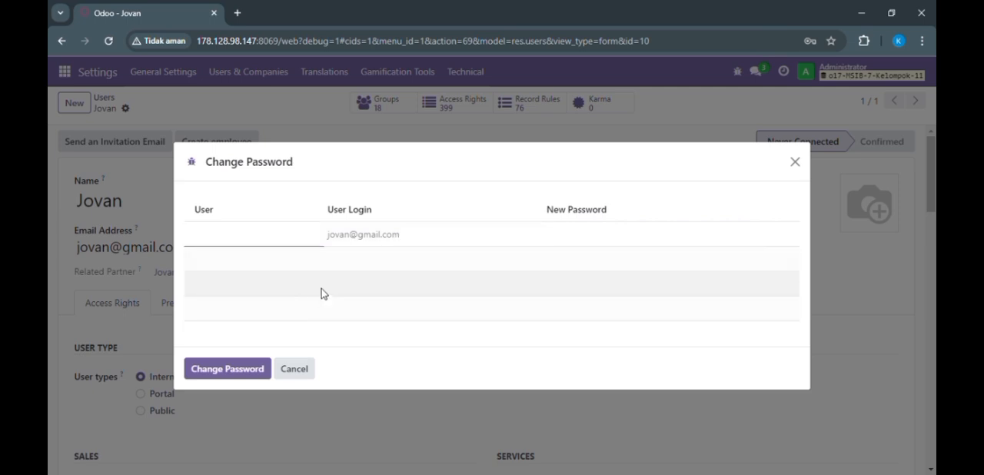
click(294, 377)
Step: Replace the user's e-mail address with a plain login name without a domain and save the record
drag(197, 247, 52, 247)
text(jovan)
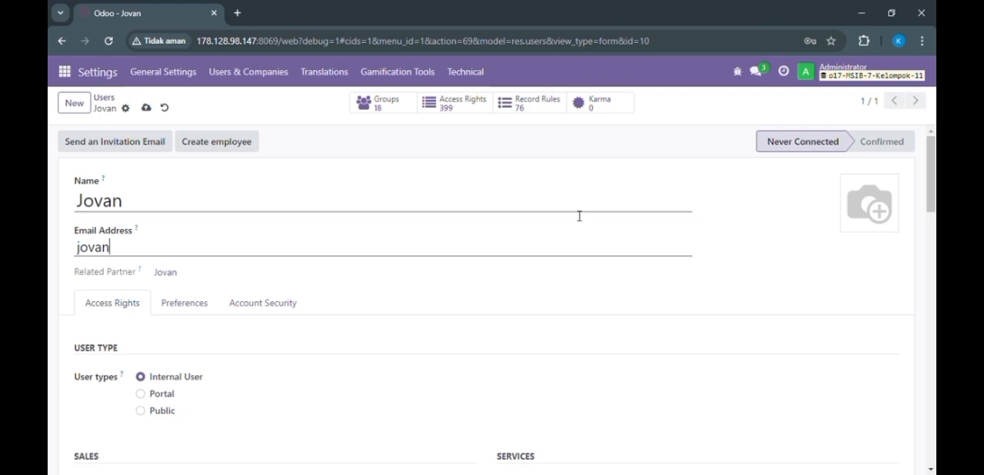
click(149, 109)
Step: Enter a new account password for the user, apply the change and dismiss the browser's password warning
click(127, 111)
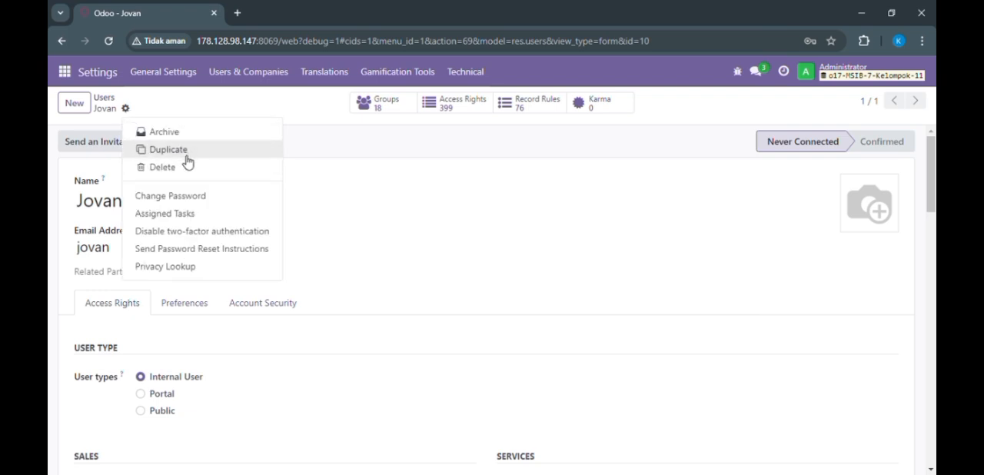
click(170, 198)
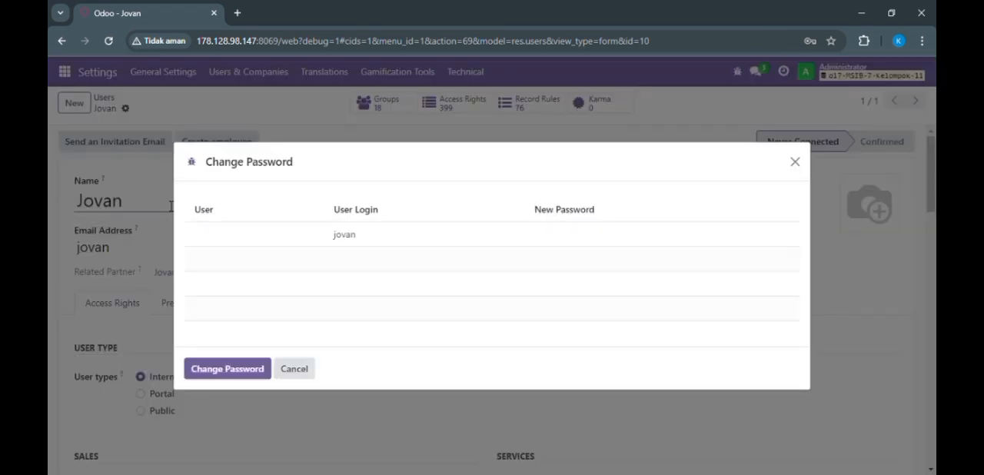
click(593, 241)
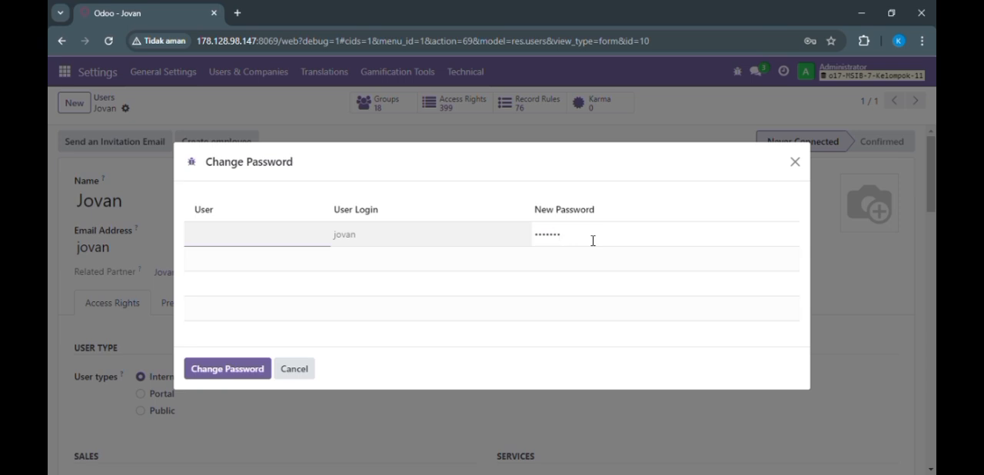
click(248, 330)
click(229, 370)
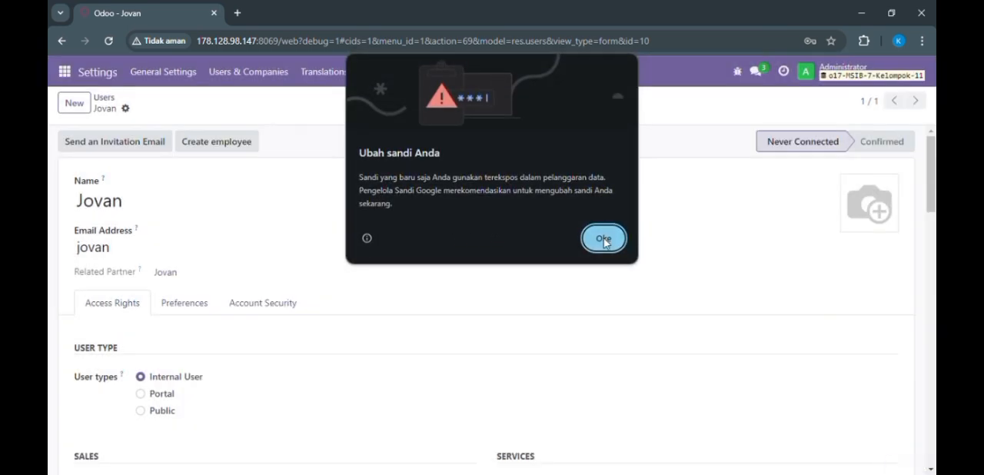
click(604, 240)
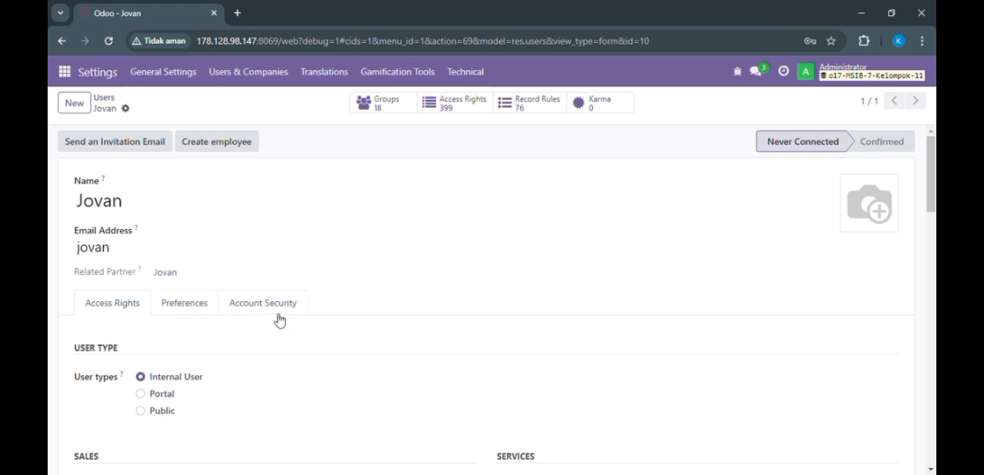
Step: Review the user's Preferences, Account Security and Access Rights settings
click(207, 303)
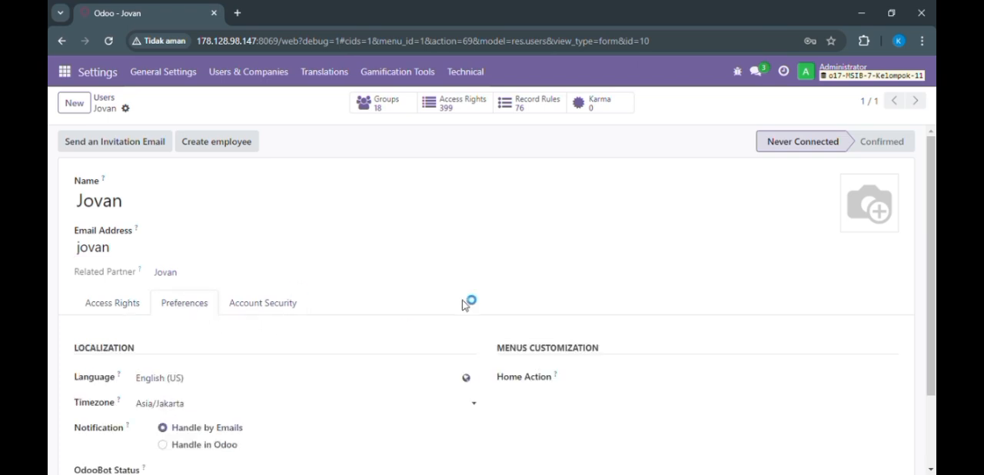
scroll(462, 305, down, 2)
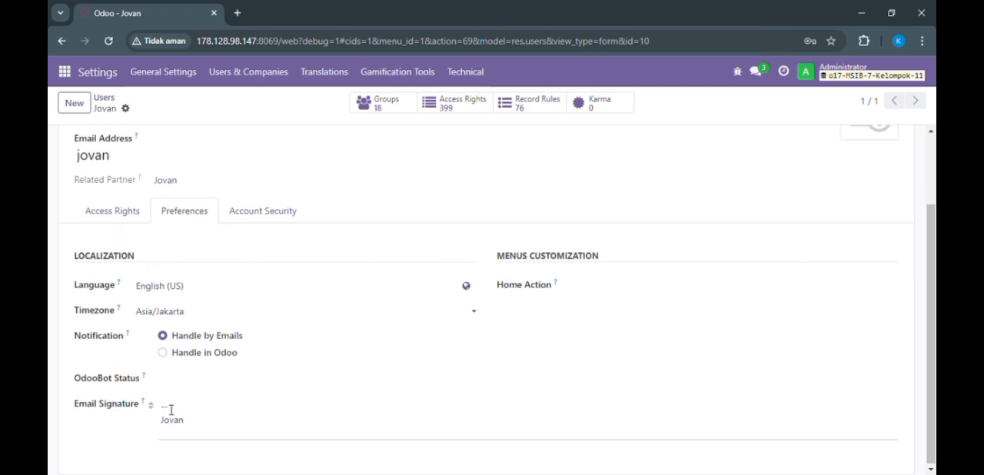
click(200, 438)
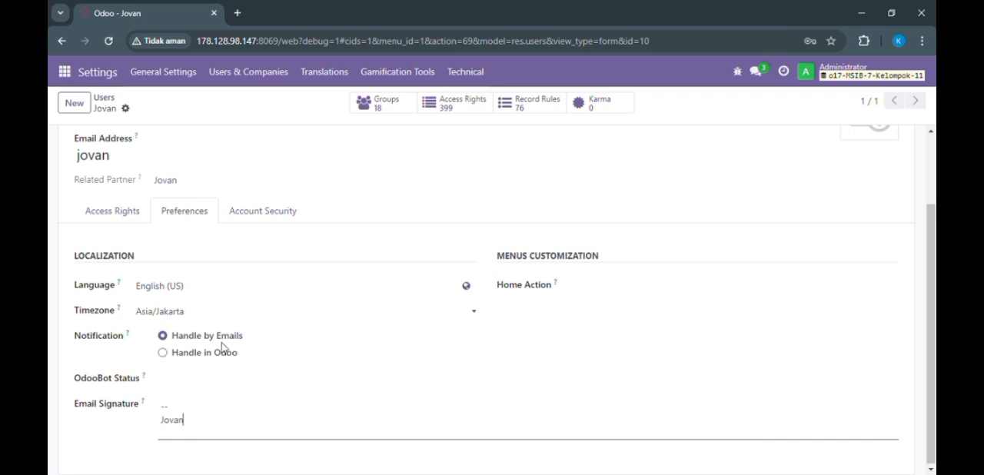
click(256, 212)
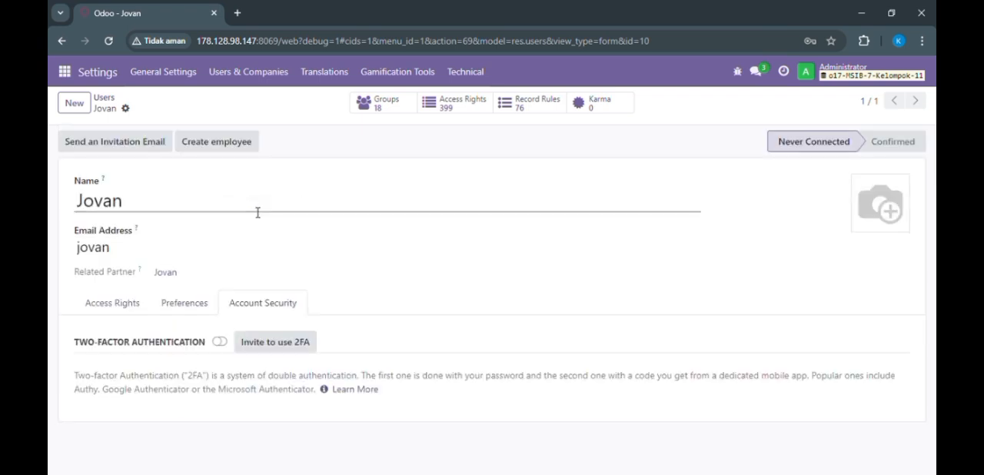
click(98, 307)
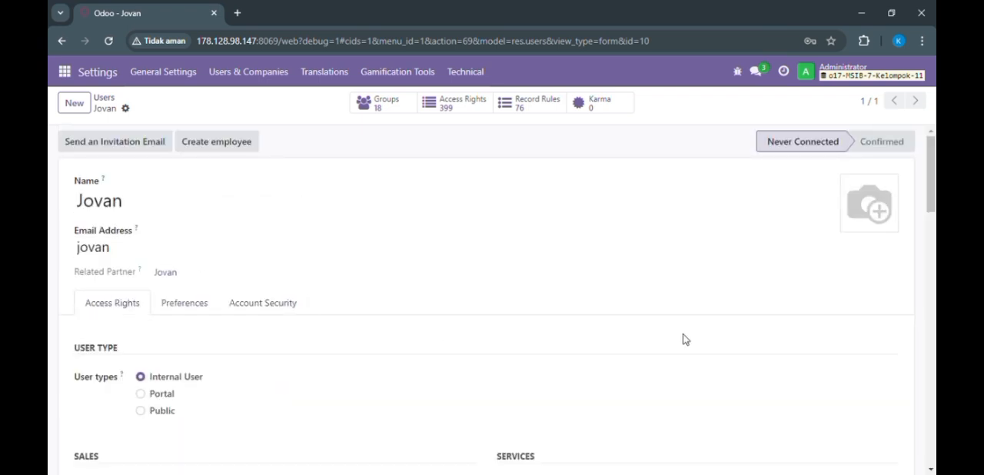
scroll(497, 300, down, 1)
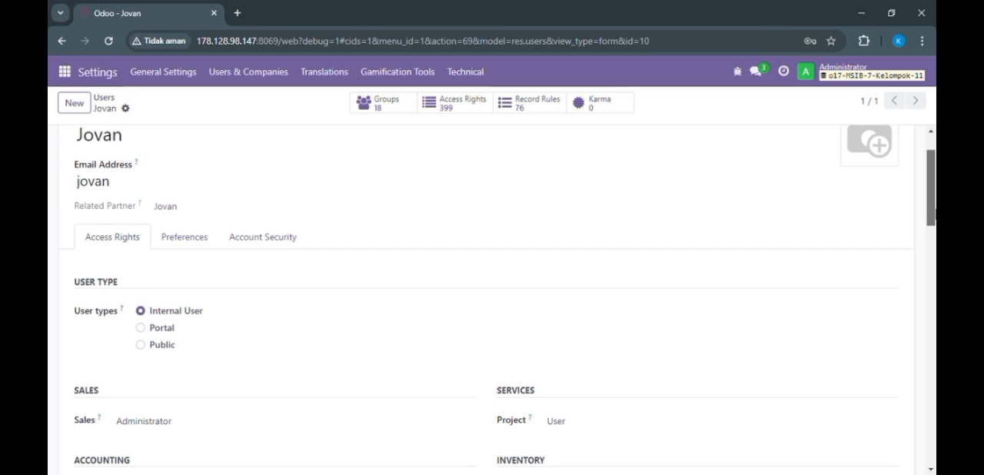
scroll(498, 300, up, 1)
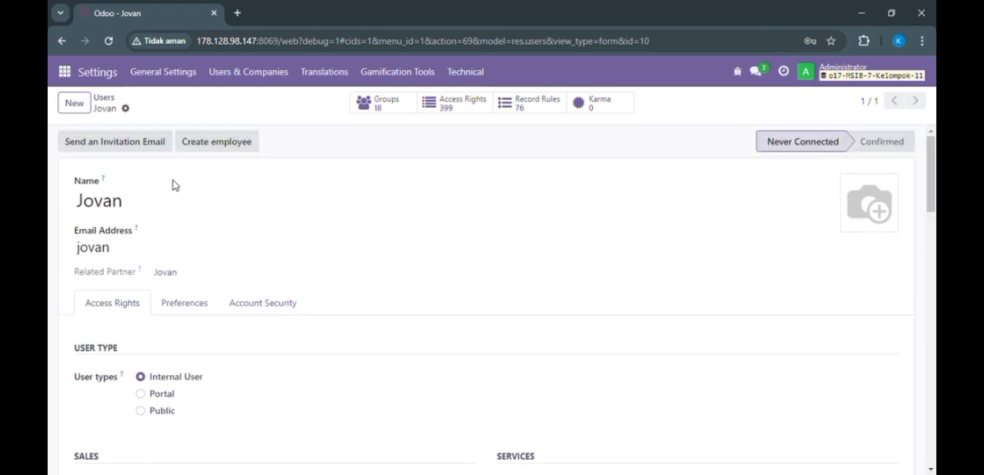
Step: Return to the users list, create a second internal user with the person's name and a plain login name, and save the record
click(108, 98)
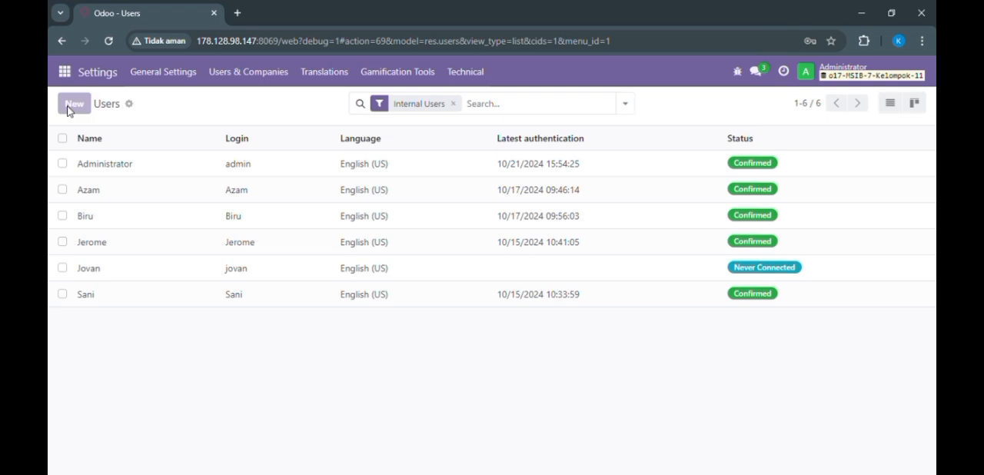
click(70, 105)
text(e)
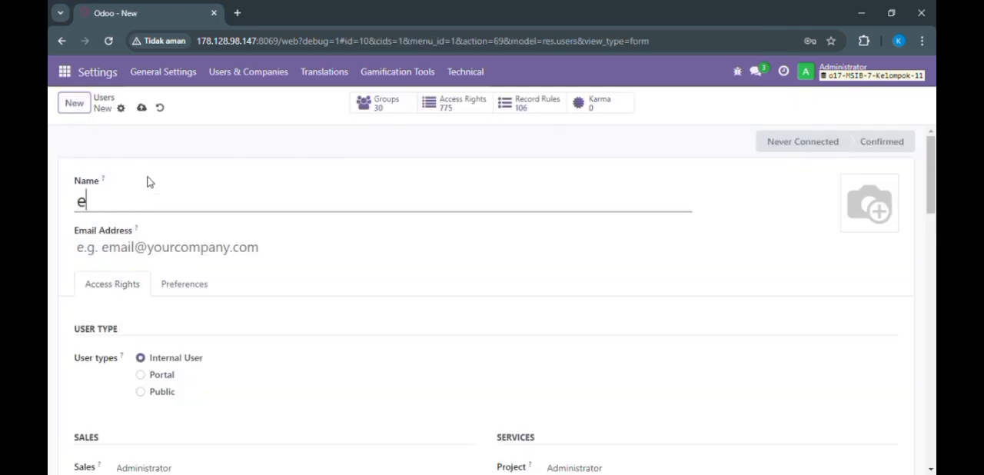
key(BackSpace)
text(reka)
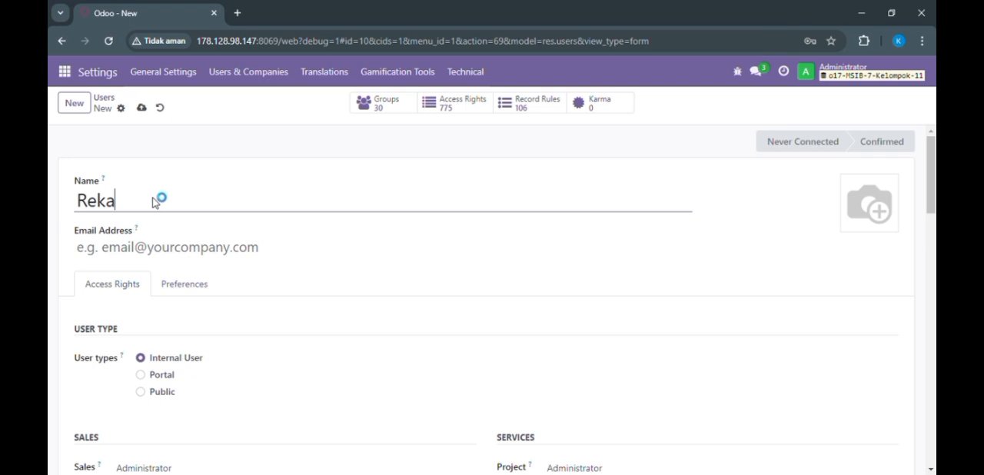
click(105, 256)
text(rek)
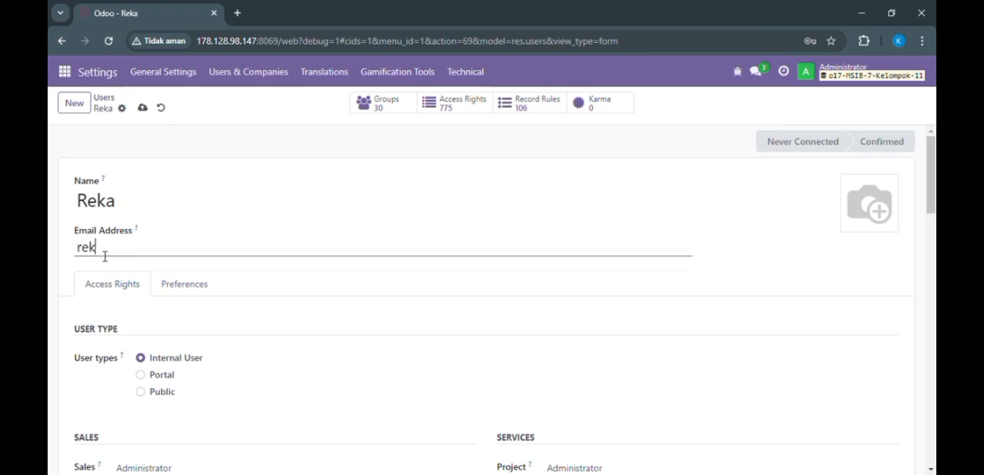
text(a)
click(143, 108)
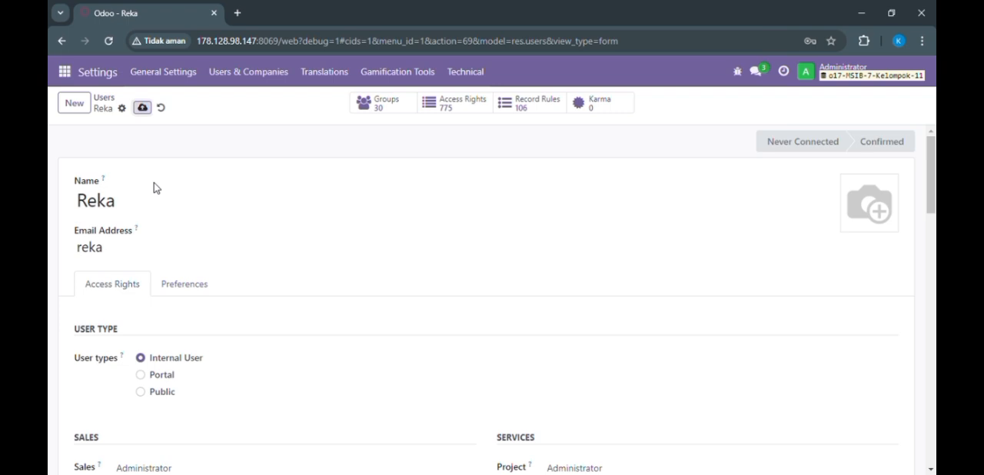
Step: Enter a new account password for the second user and apply the change
click(122, 109)
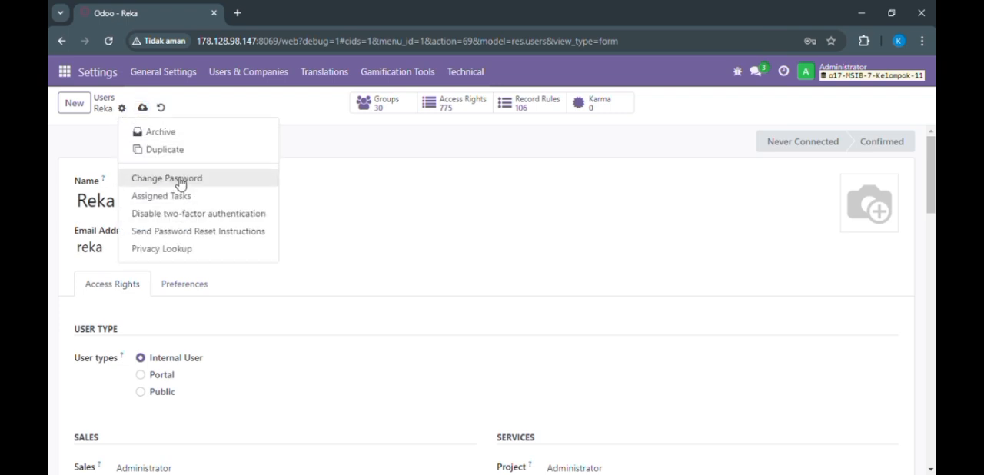
click(182, 179)
click(564, 236)
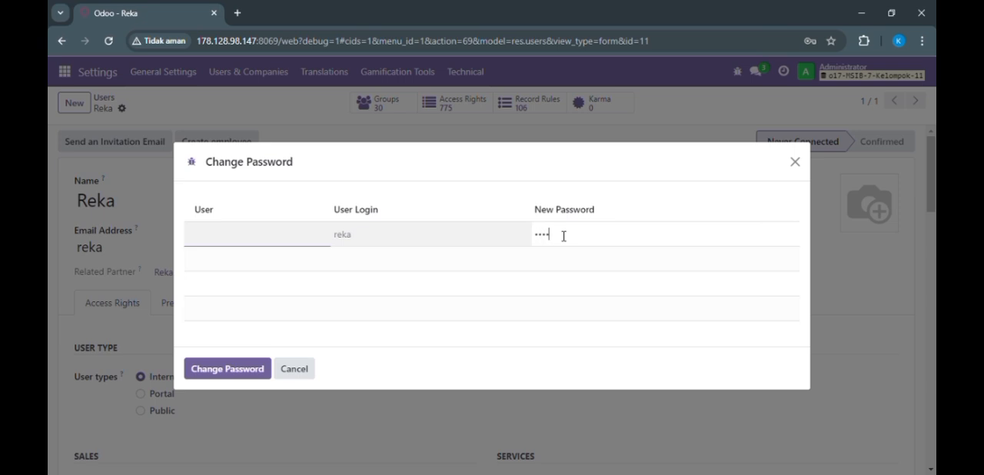
click(249, 368)
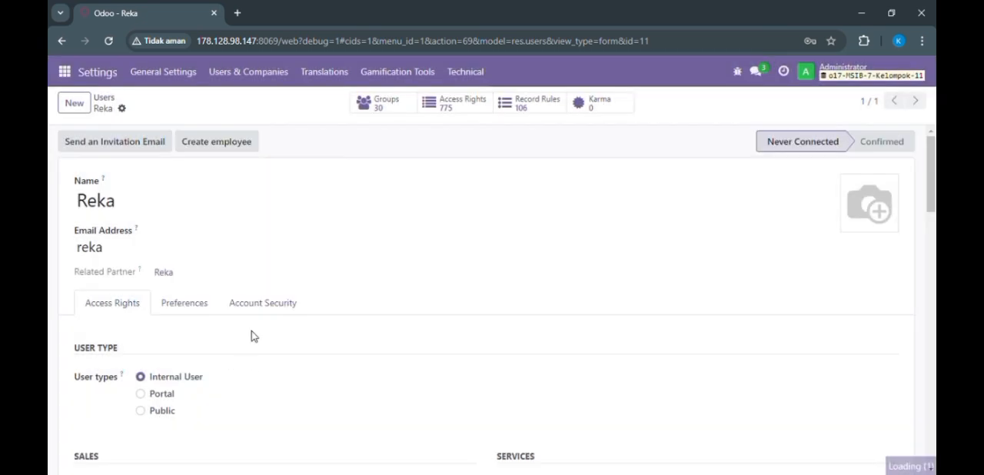
Step: Set the second user's Sales access to User: Own Documents Only and clear the Project, Accounting and Inventory rights
scroll(934, 187, down, 3)
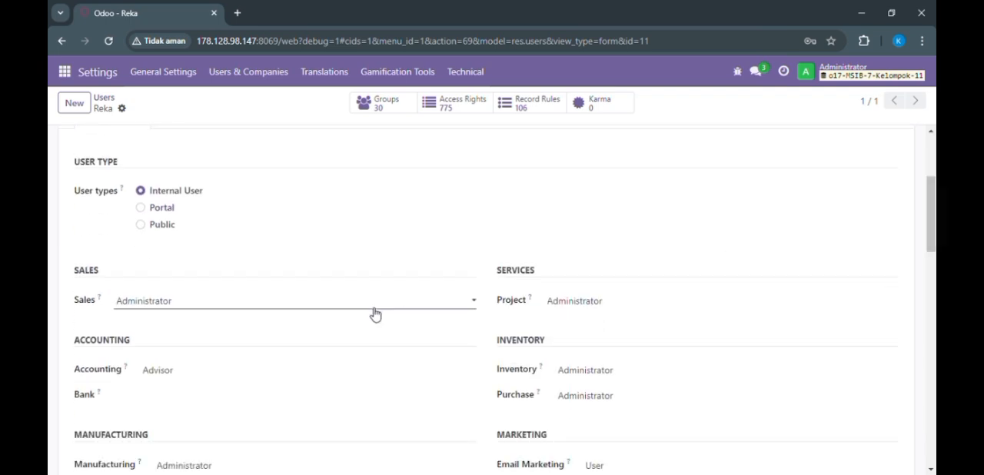
click(336, 336)
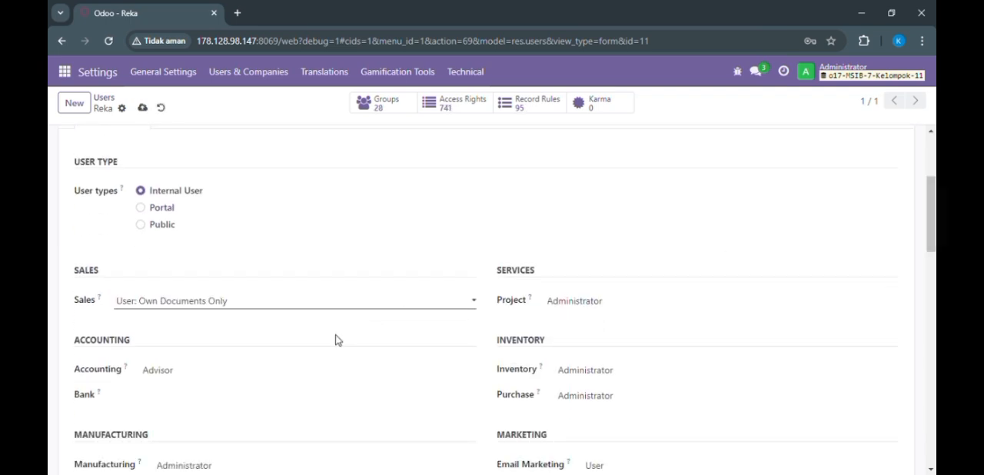
click(600, 304)
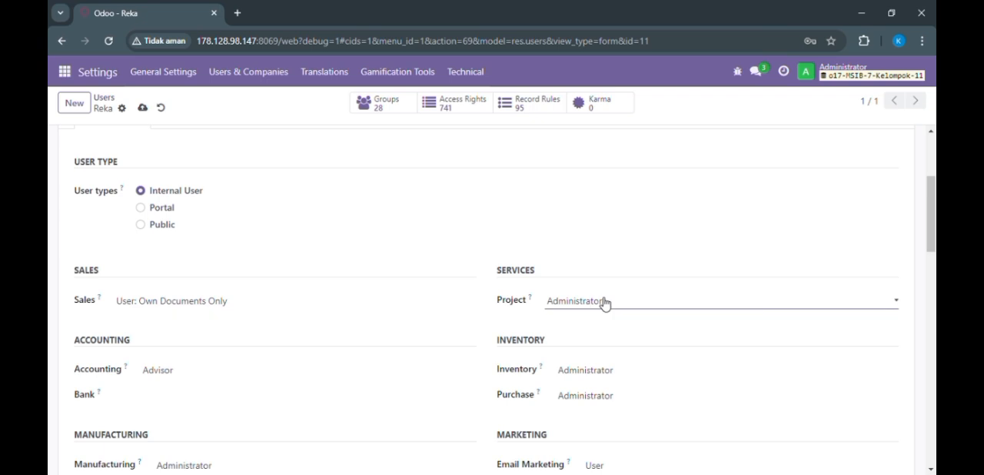
click(593, 320)
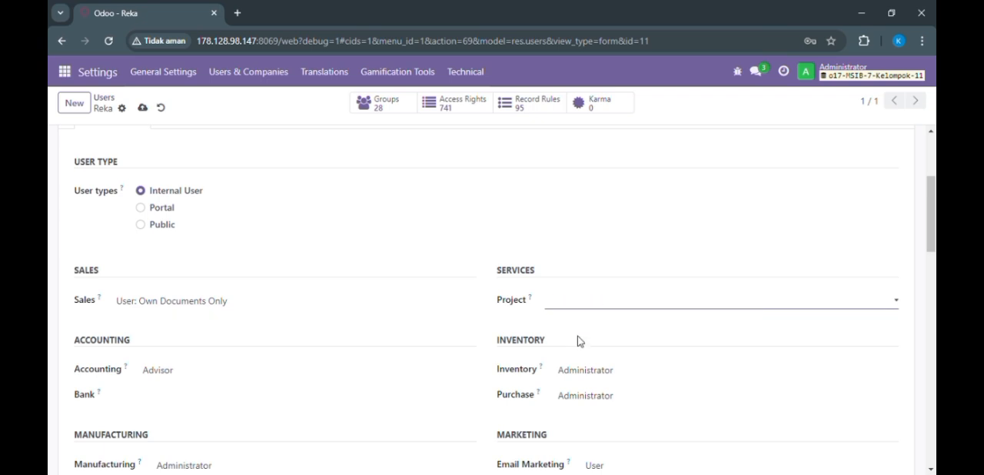
click(332, 393)
click(627, 378)
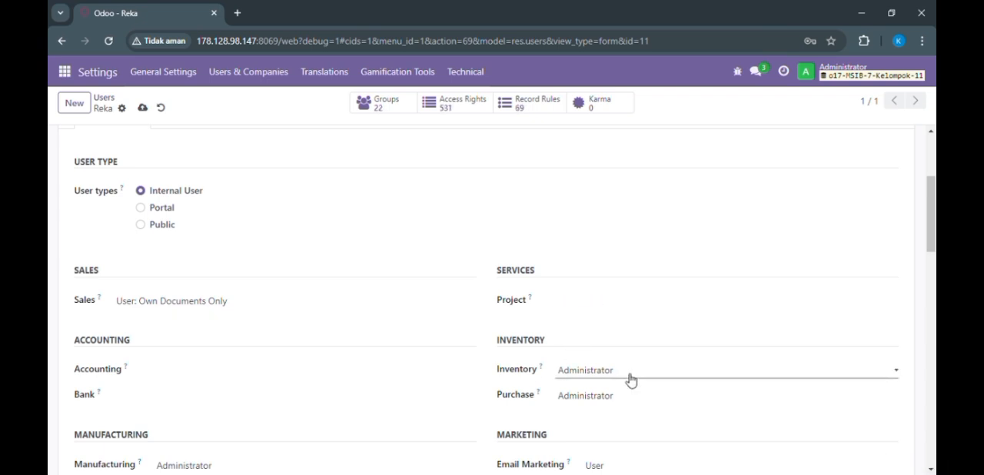
click(607, 399)
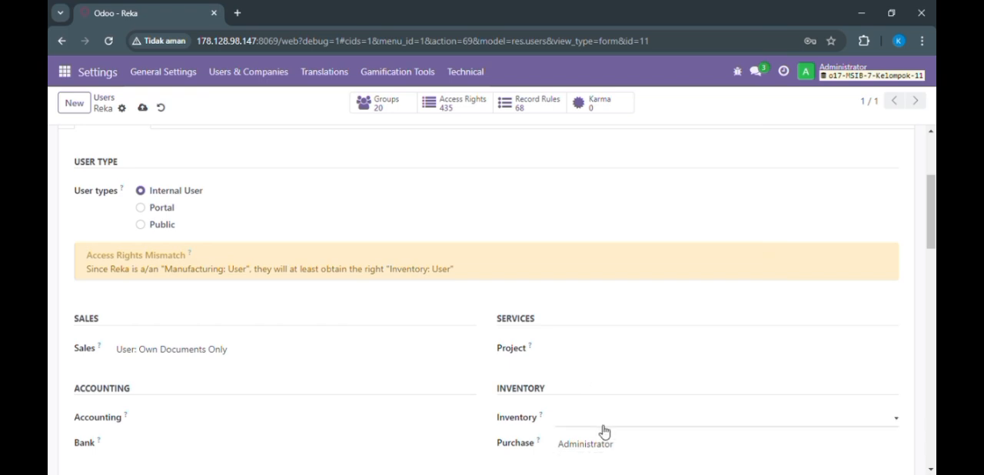
Step: Clear the second user's Manufacturing, Purchase, Email Marketing, Surveys and Employees access rights
scroll(828, 336, down, 3)
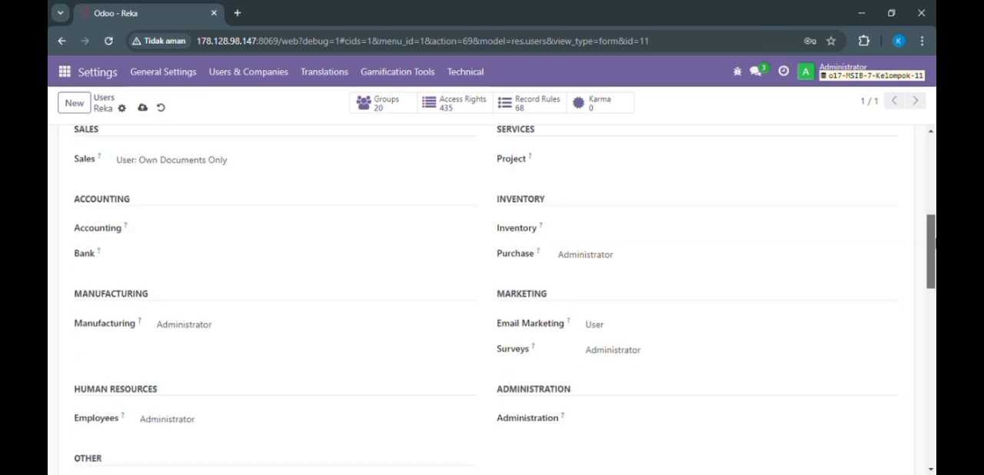
drag(935, 240, 935, 250)
click(330, 283)
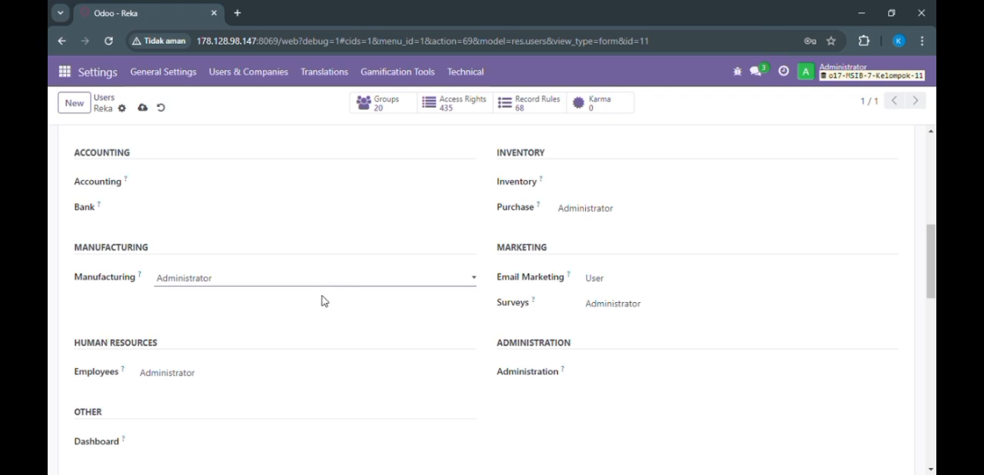
click(323, 298)
click(662, 214)
click(646, 231)
click(604, 286)
click(607, 296)
click(607, 307)
click(607, 321)
click(242, 396)
Step: Check the second user's remaining access rights and save the record
scroll(241, 395, down, 1)
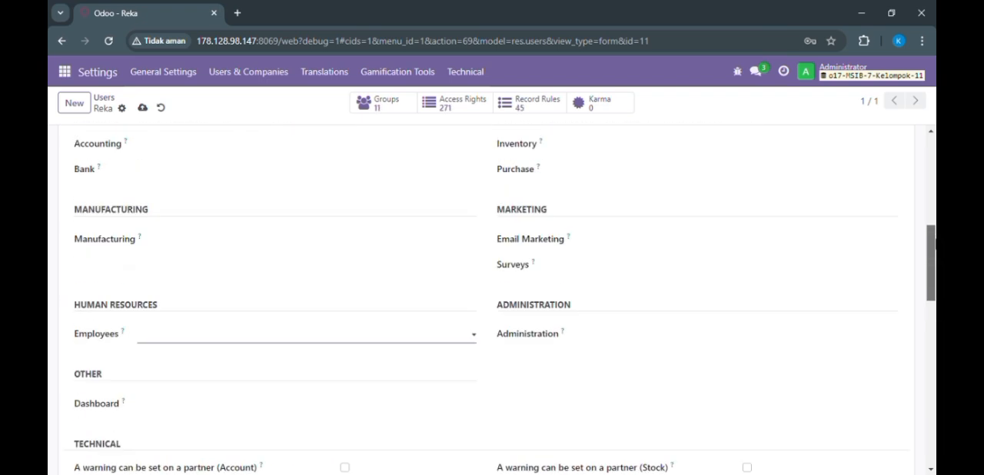
scroll(492, 300, up, 6)
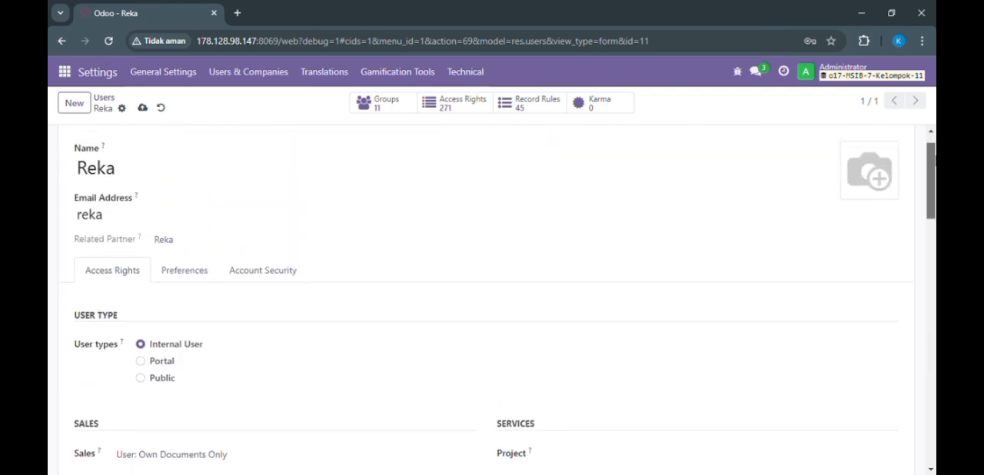
scroll(934, 146, up, 1)
scroll(933, 147, down, 5)
scroll(932, 148, up, 5)
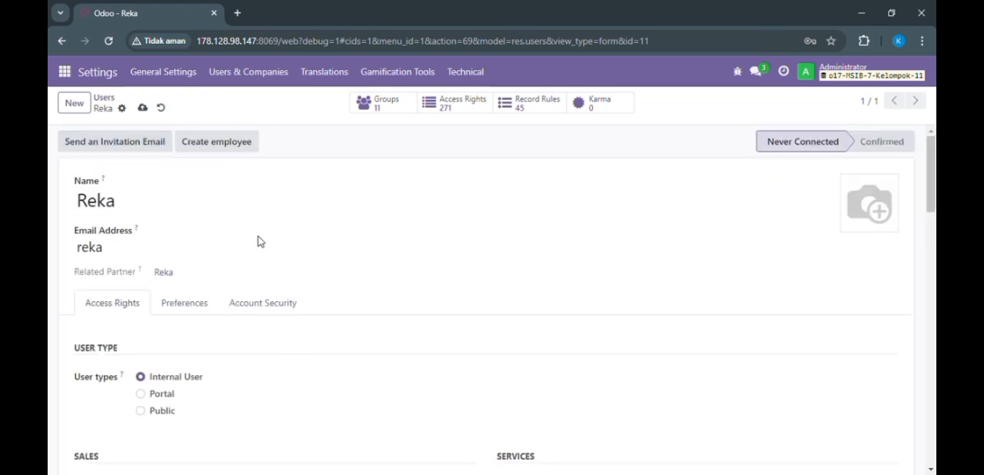
click(143, 112)
Step: Return to the users list and start a third internal user with the person's name and a plain login name
click(109, 103)
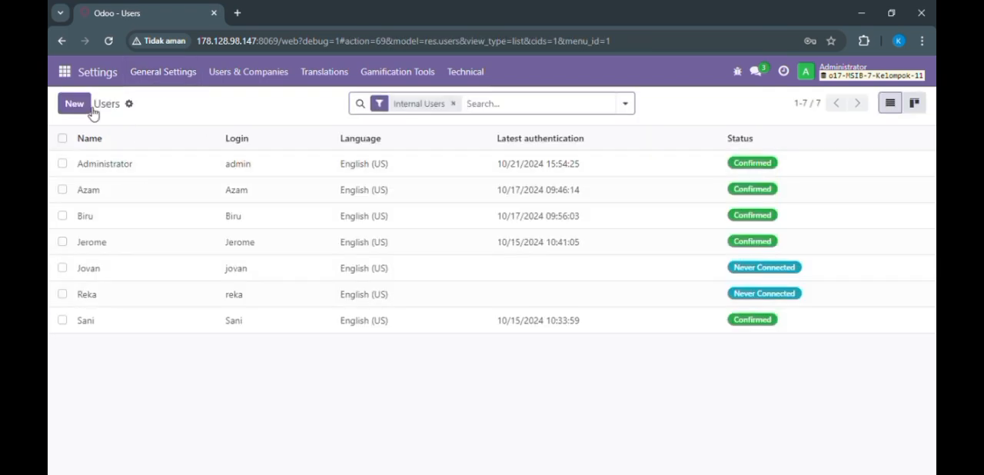
click(75, 104)
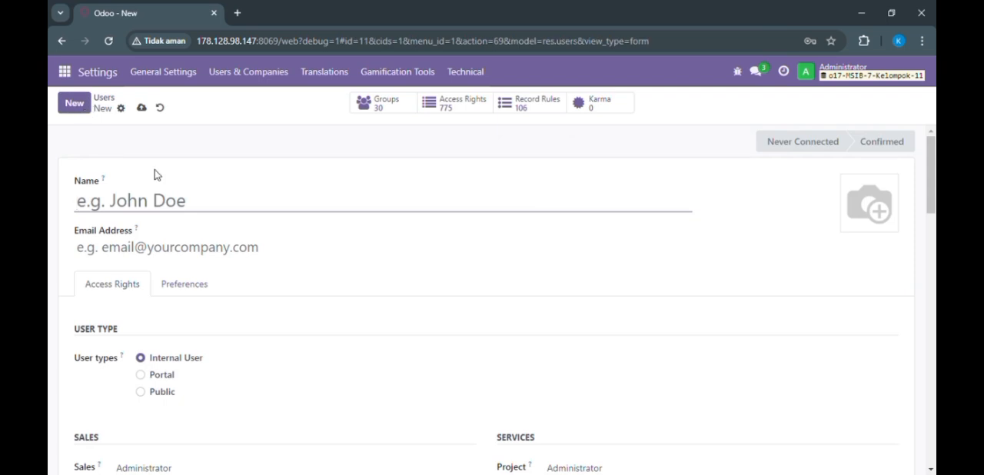
text(Martha)
click(134, 252)
text(m)
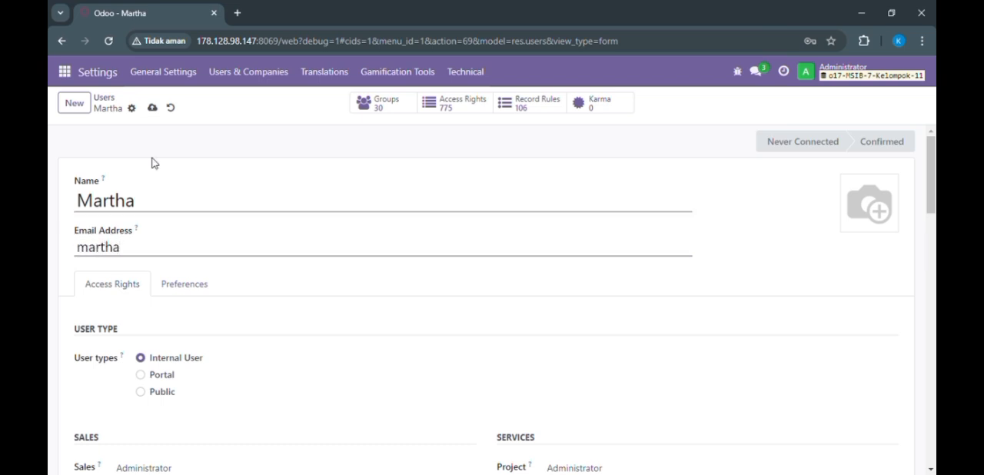
Step: Enter a new account password for the third user, apply the change and dismiss the browser's password warning
click(131, 109)
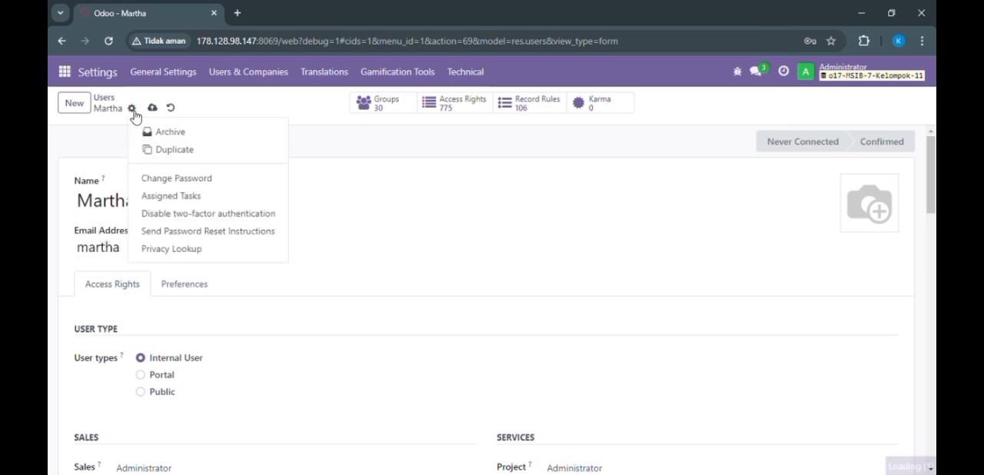
click(162, 186)
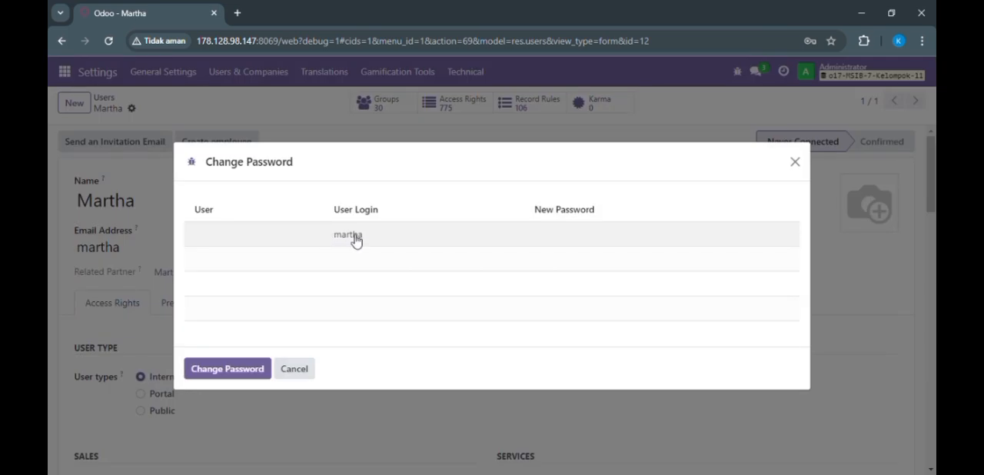
click(561, 241)
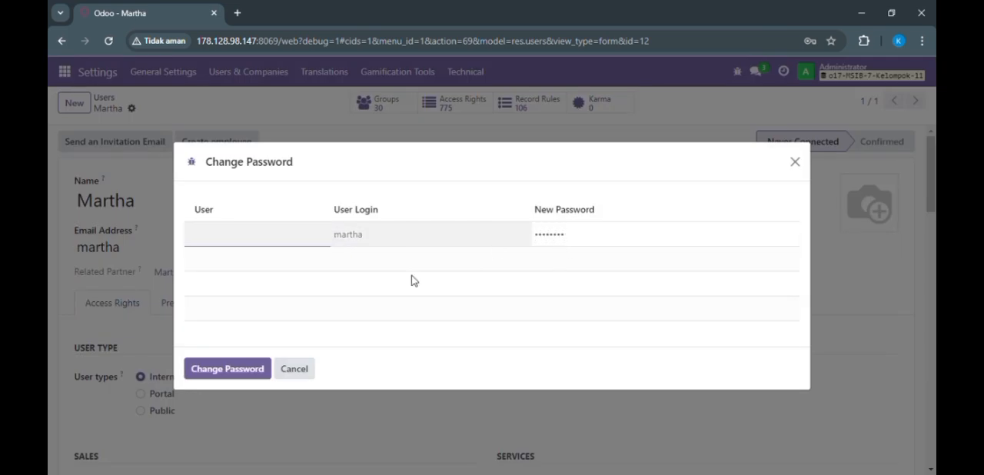
click(227, 371)
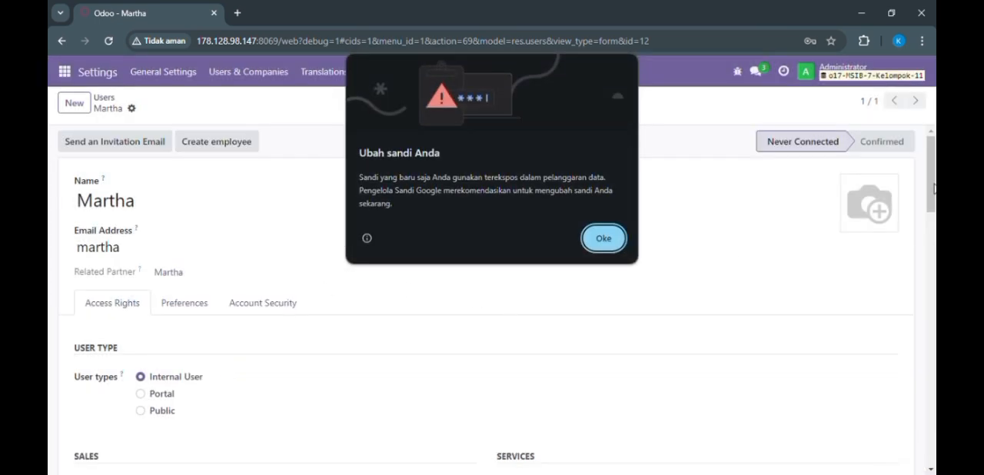
click(604, 239)
Step: Set the third user's Sales access to User: Own Documents Only and clear the Project, Inventory, Purchase and Accounting rights
scroll(931, 192, down, 2)
drag(936, 224, 933, 246)
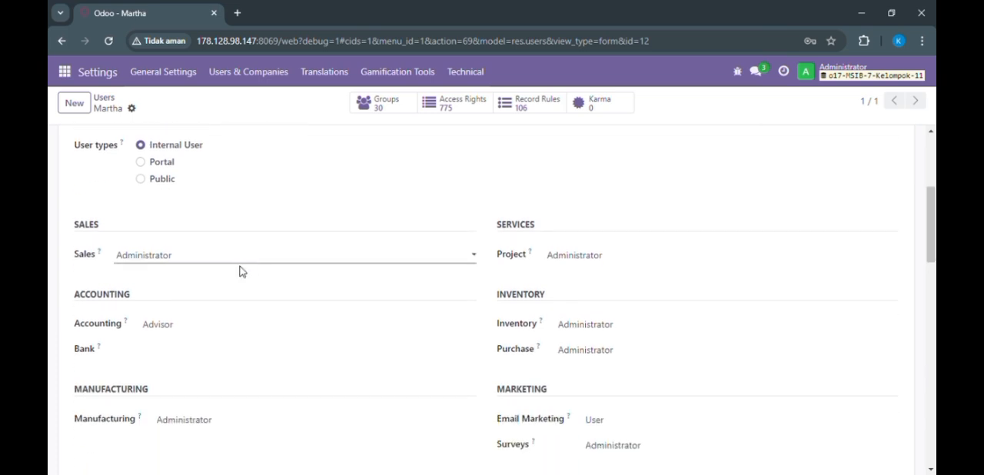
click(420, 283)
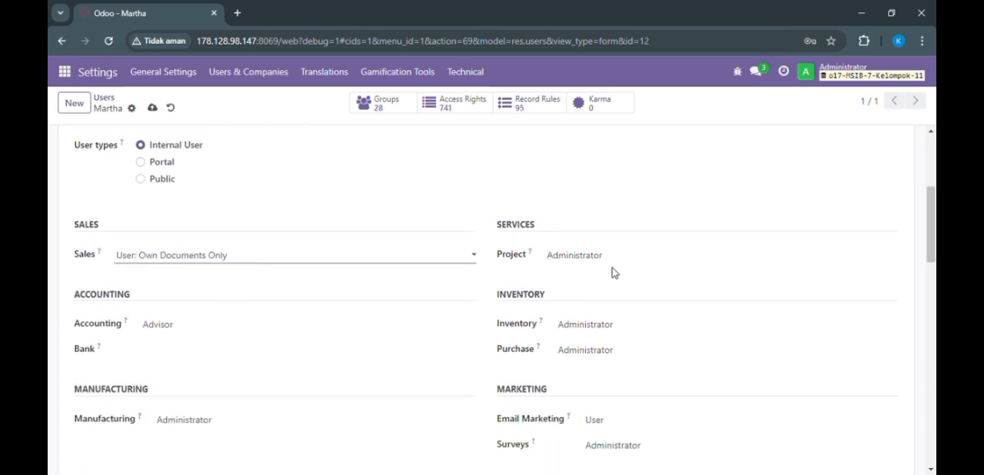
click(620, 258)
click(612, 274)
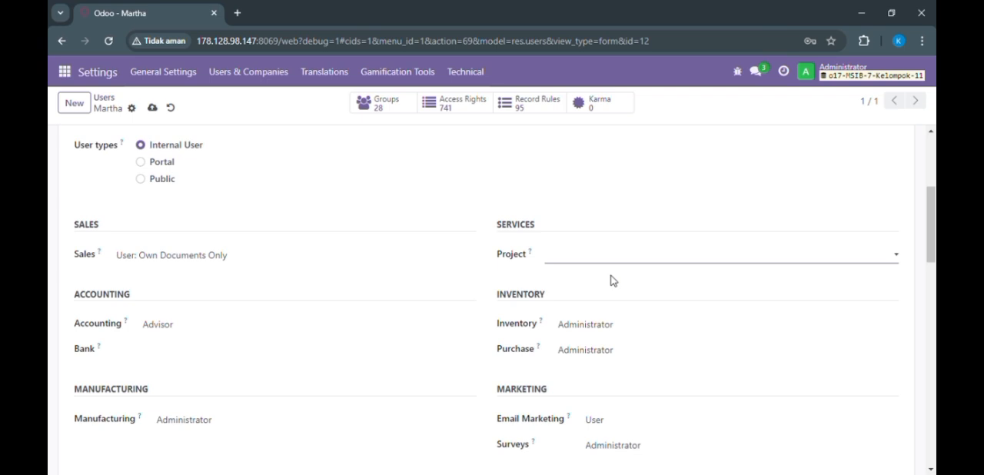
click(591, 330)
click(583, 347)
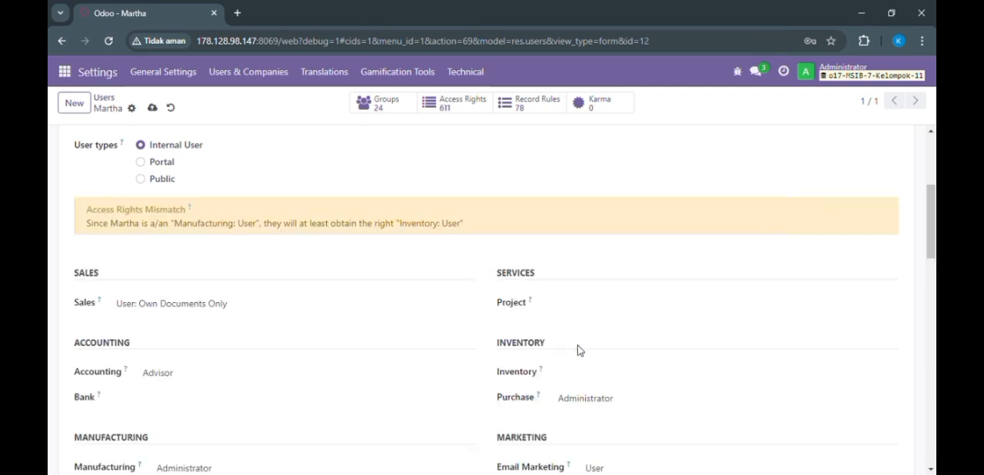
click(572, 416)
click(251, 371)
click(253, 384)
Step: Clear the third user's Manufacturing, Email Marketing, Surveys and Employees access rights and save the record
scroll(638, 316, down, 3)
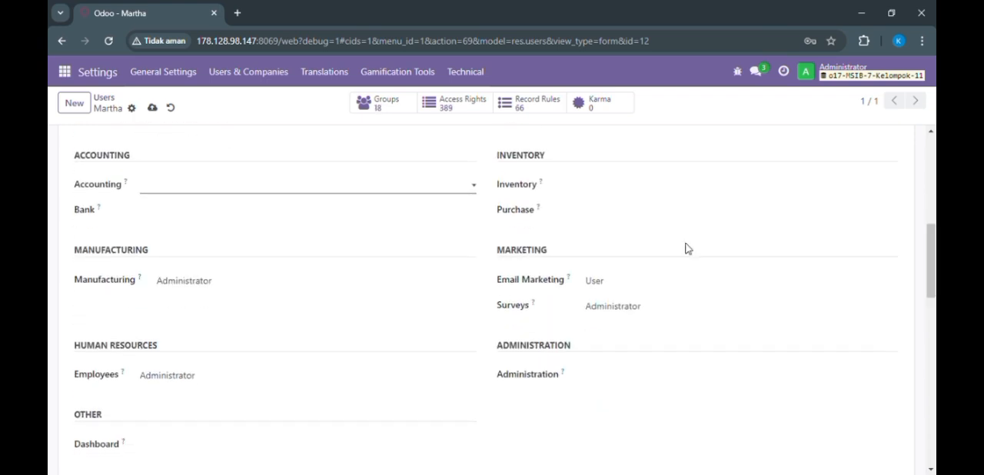
click(382, 283)
click(387, 309)
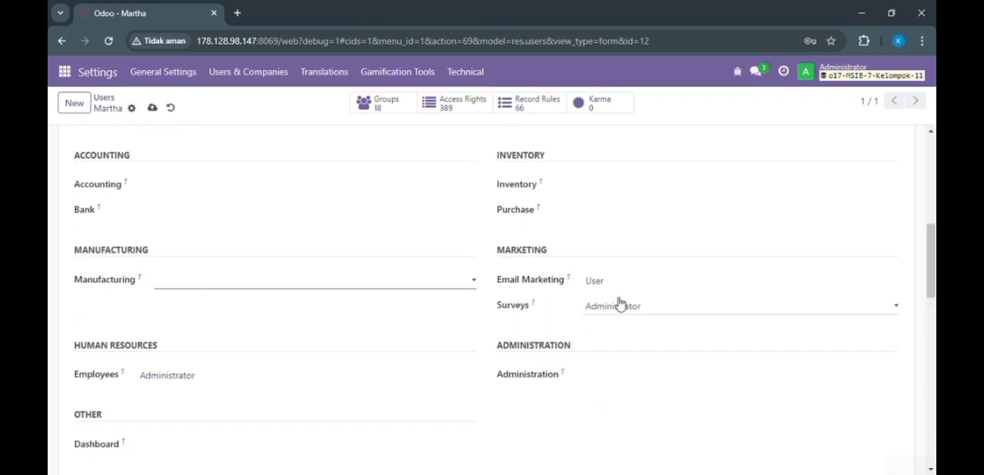
click(626, 305)
key(Tab)
key(Up)
click(335, 384)
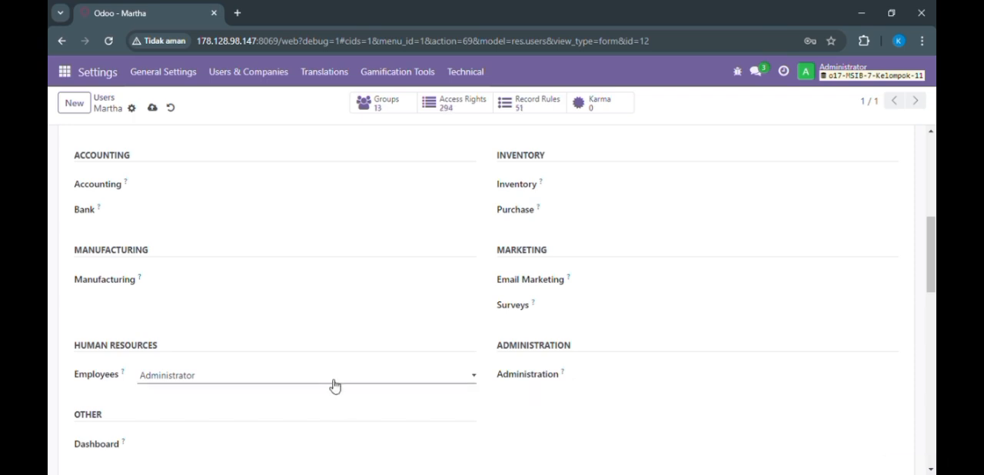
click(339, 397)
drag(932, 233, 932, 144)
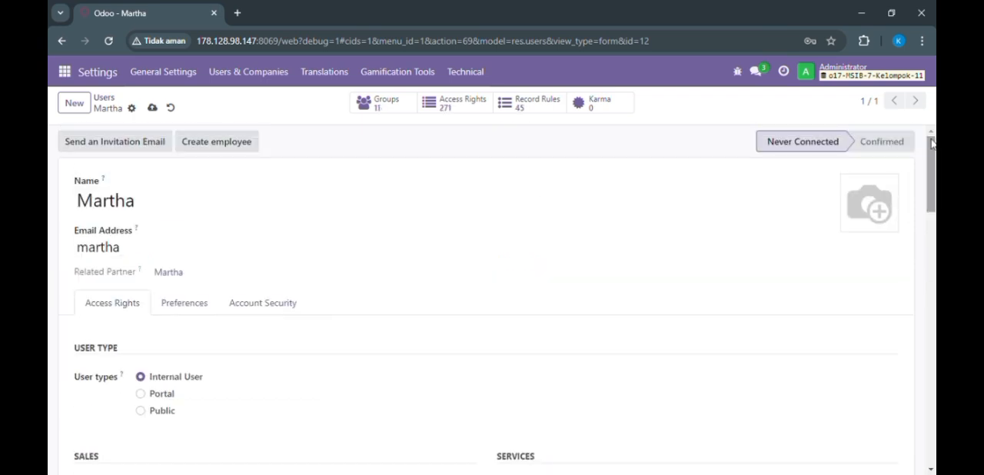
click(152, 108)
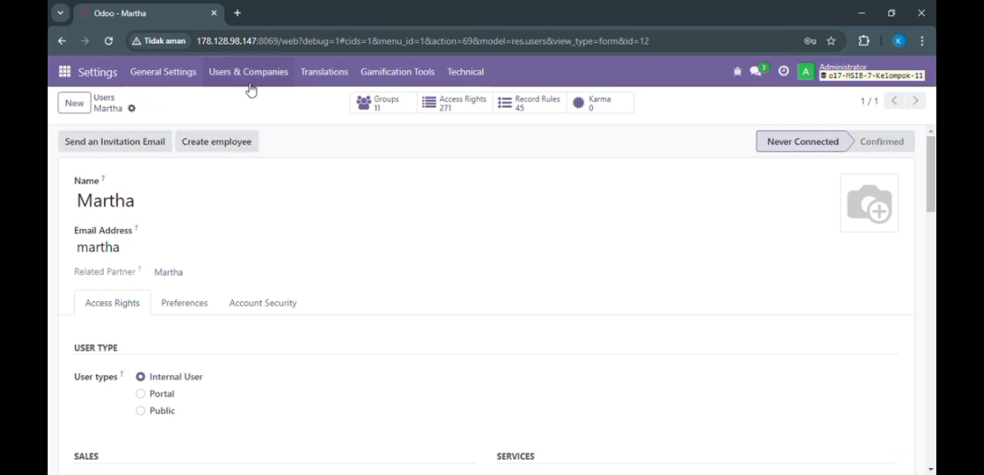
Step: Return to the users list, select the three new users and the Administrator account, and clear the selection
click(103, 99)
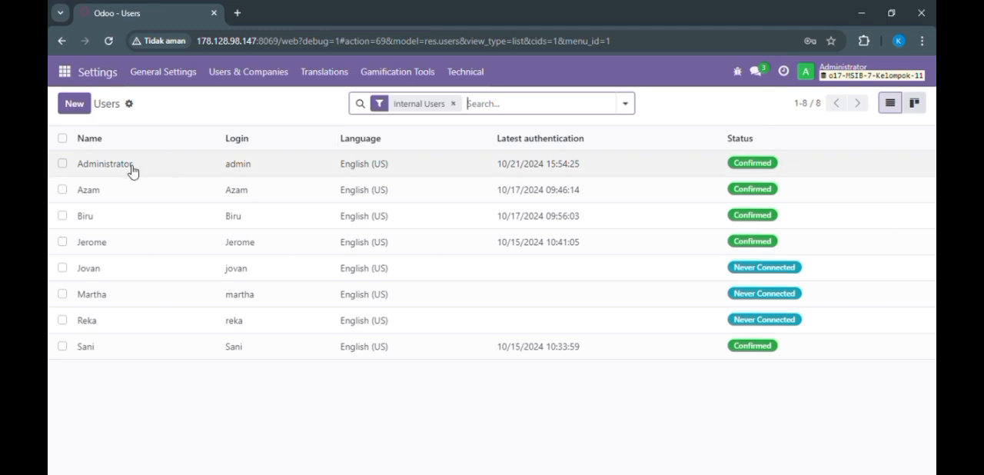
click(62, 295)
click(62, 320)
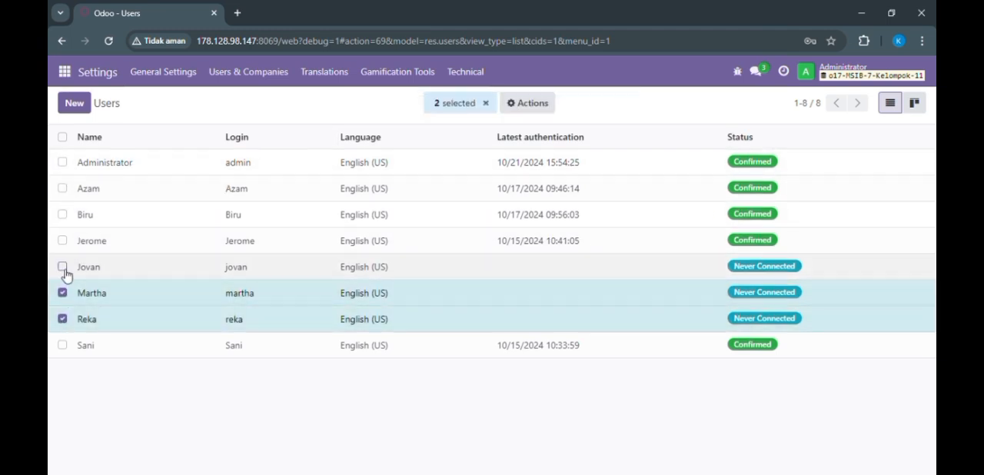
click(62, 267)
click(62, 162)
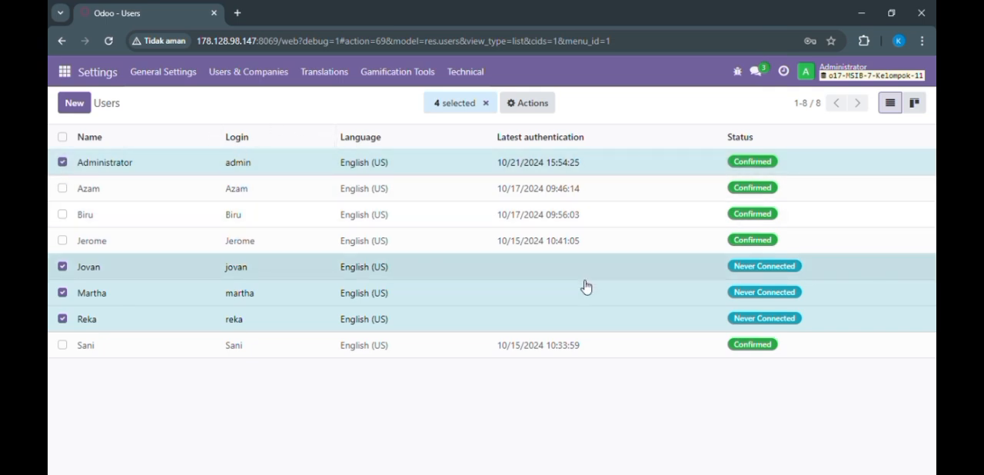
click(486, 103)
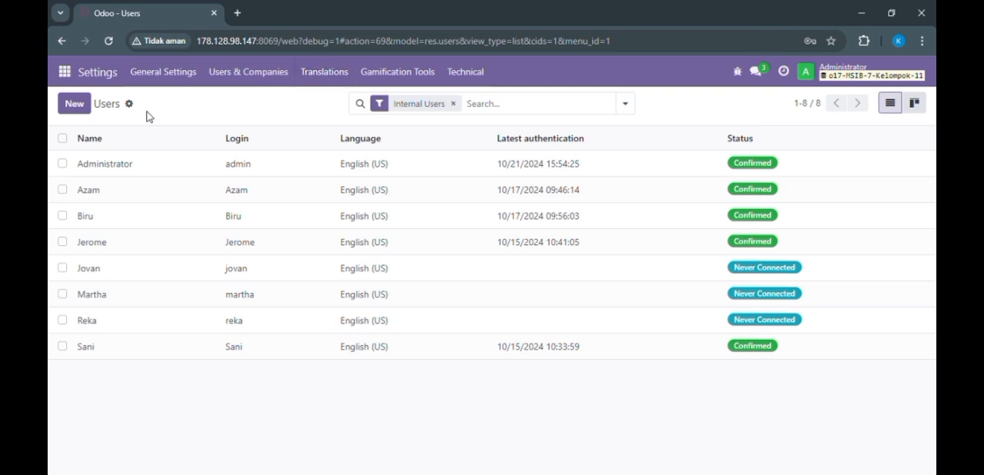
Step: Open the user groups list and search it for "sales"
click(253, 81)
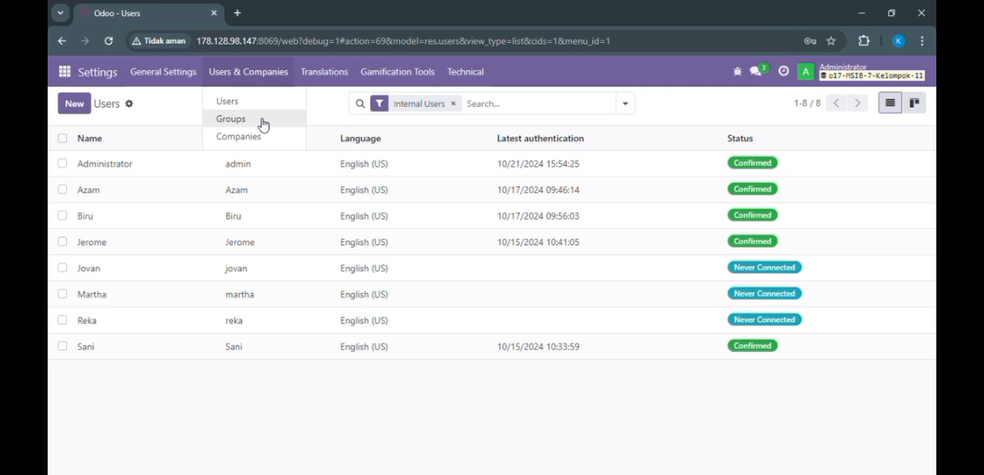
click(262, 122)
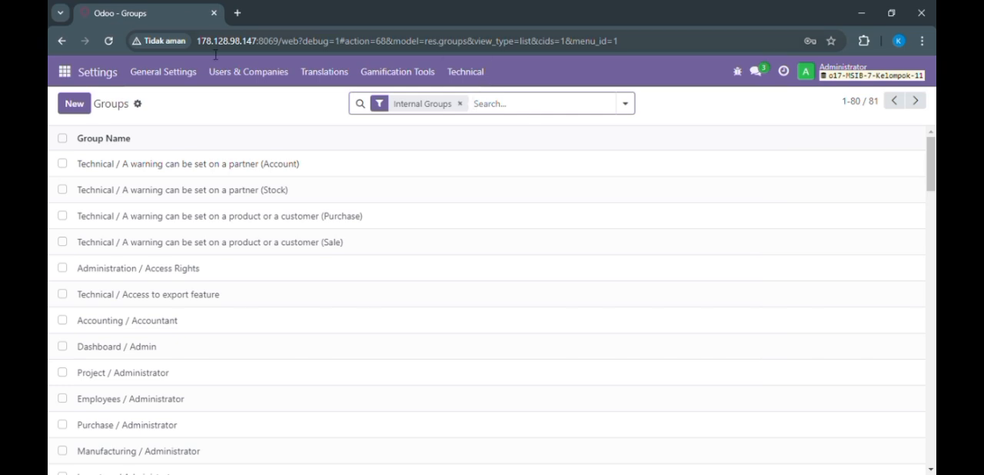
click(231, 71)
mouse_move(437, 87)
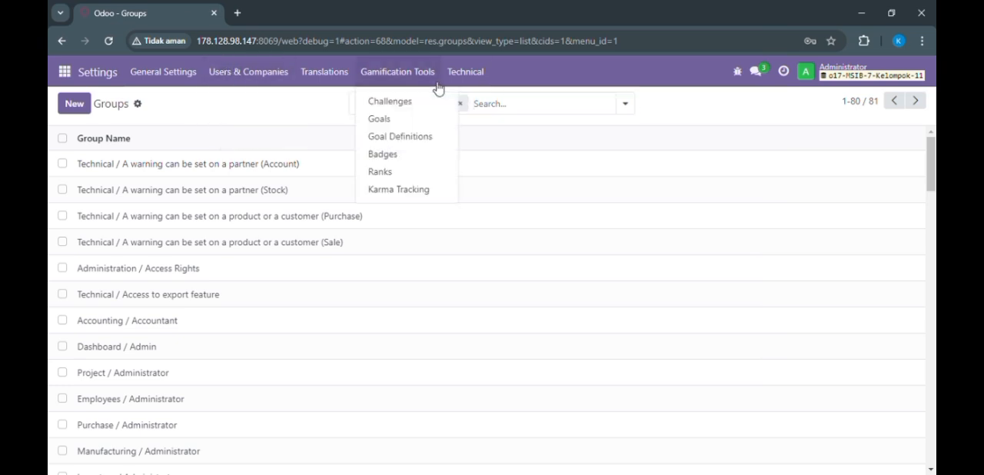
mouse_move(465, 72)
click(614, 105)
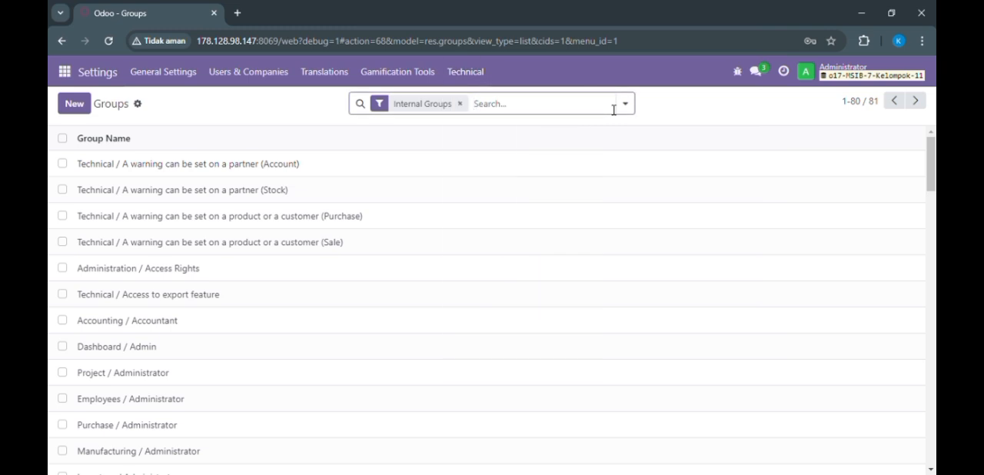
text(sales)
key(Return)
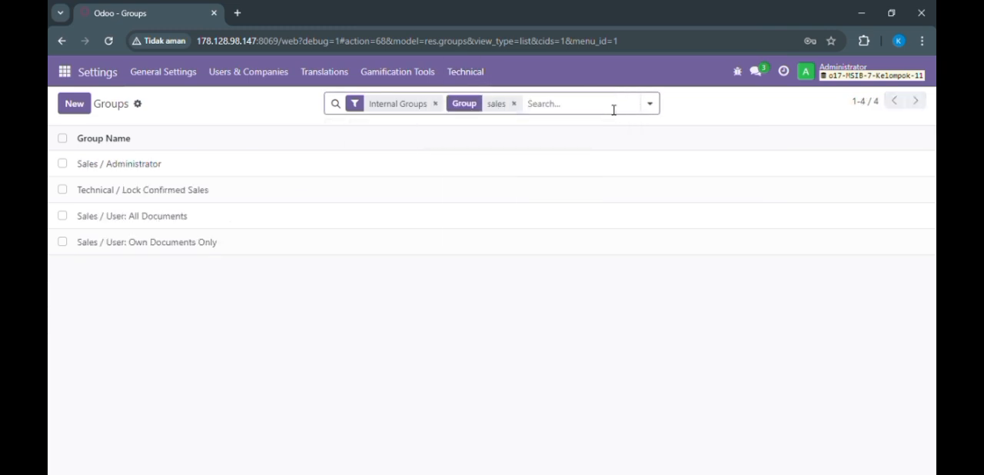
Step: In the Sales / User: Own Documents Only group's access rights, grant write and create access for product.pricelist.sale.user
double_click(193, 248)
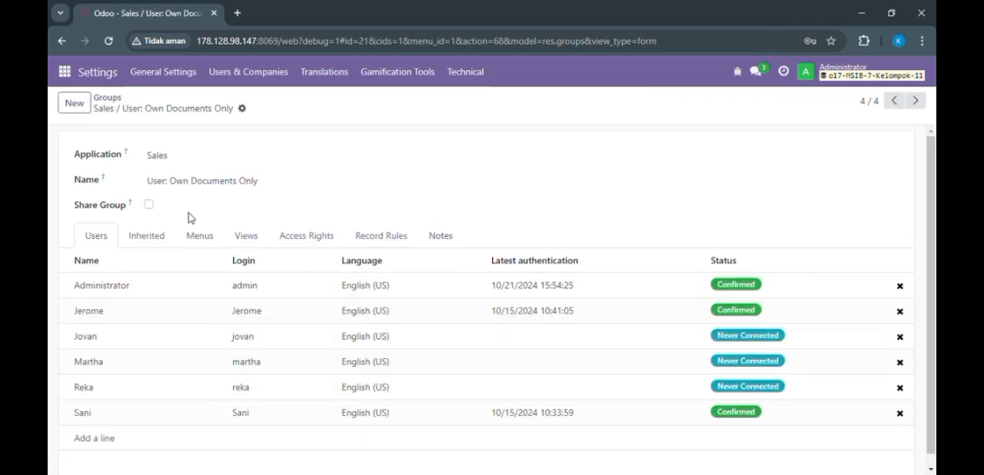
click(294, 237)
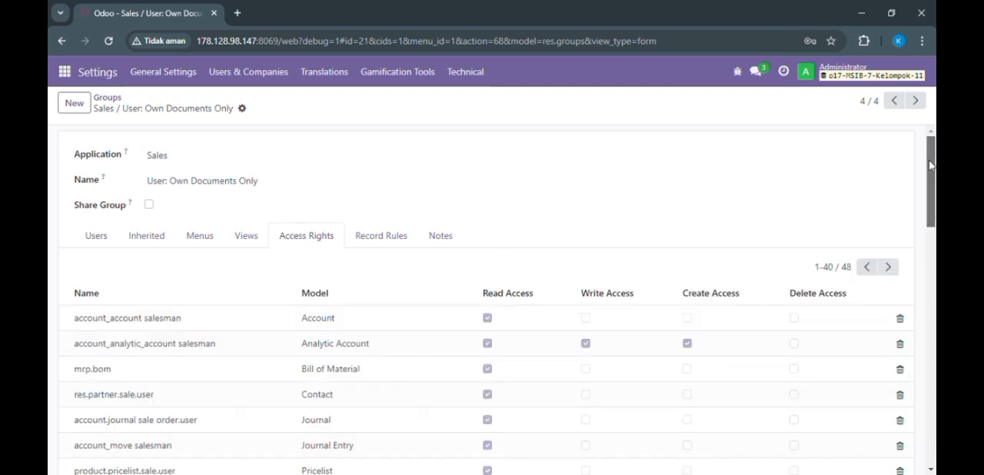
scroll(933, 190, down, 2)
scroll(933, 191, down, 2)
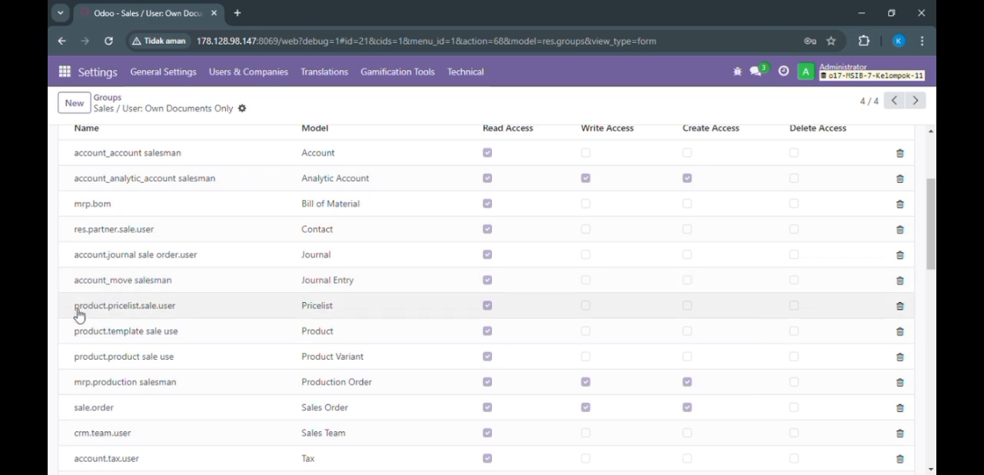
click(588, 309)
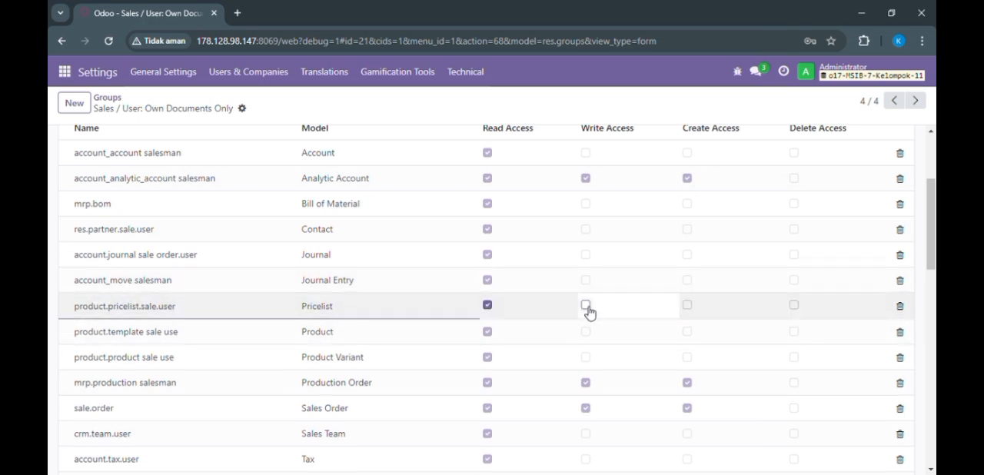
click(588, 309)
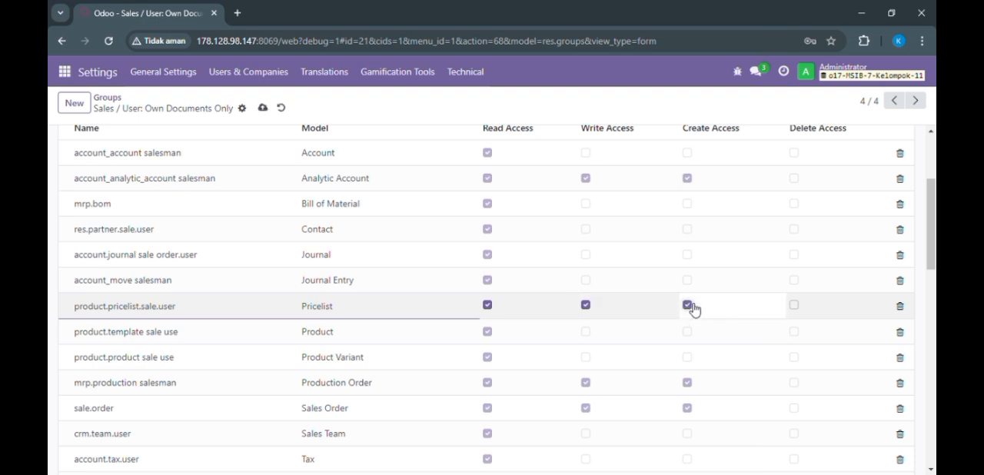
Step: Review the remaining access rights, save the group and return to the groups list
scroll(692, 307, down, 1)
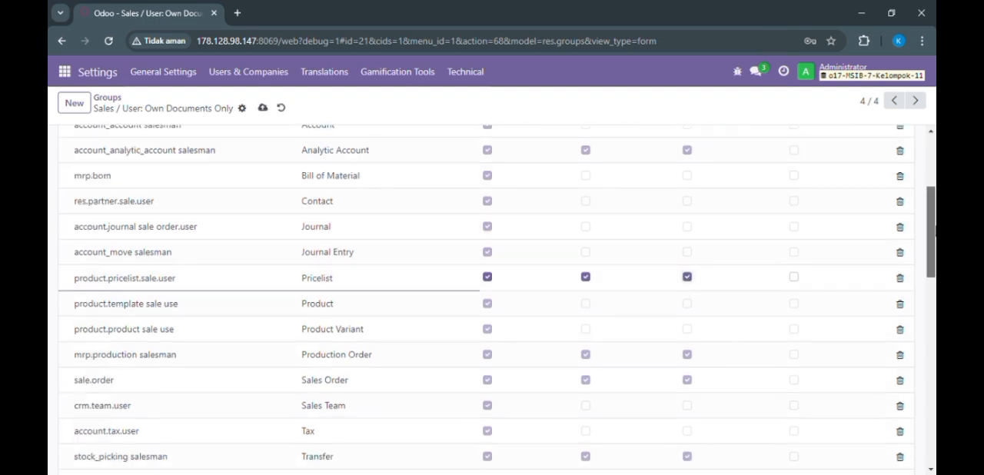
scroll(492, 300, down, 1)
drag(936, 240, 905, 148)
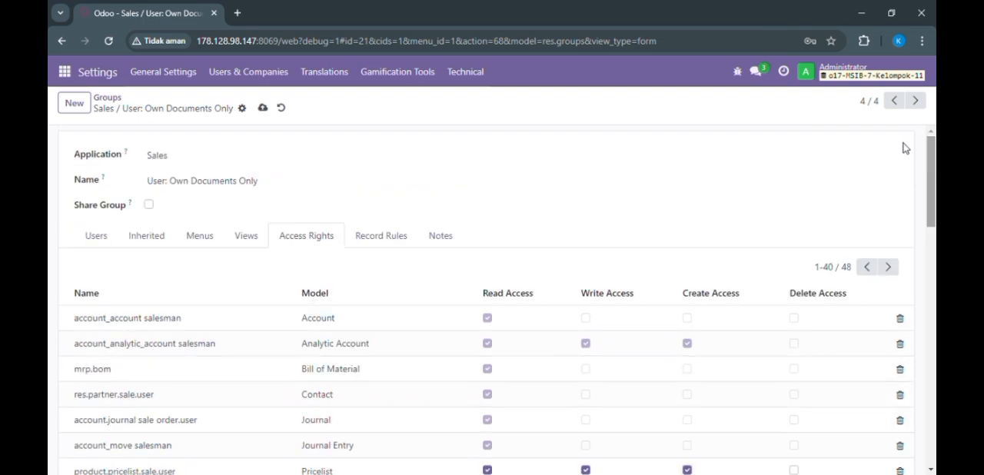
click(263, 109)
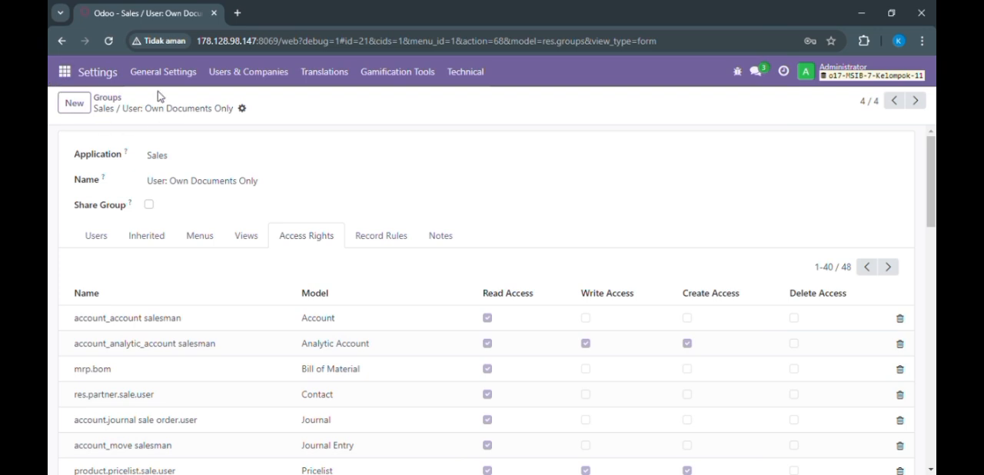
click(112, 103)
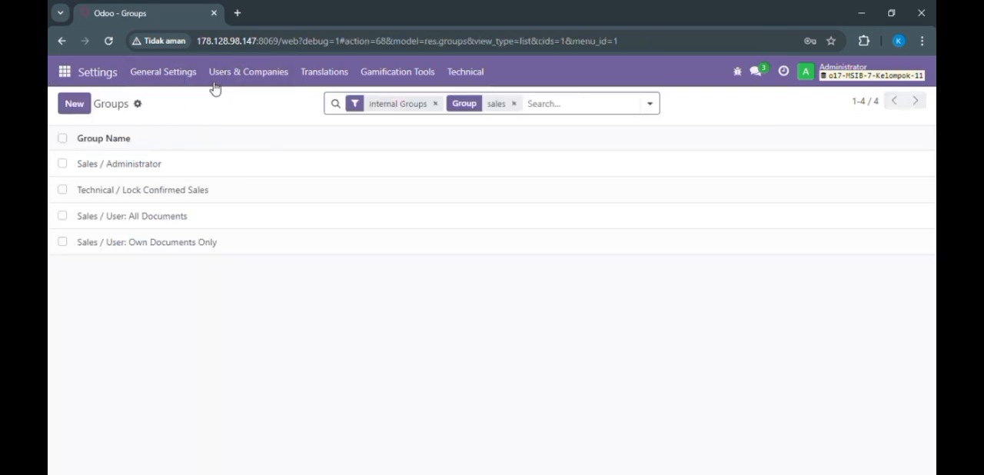
Step: Switch to the Sales app and open its settings
click(65, 73)
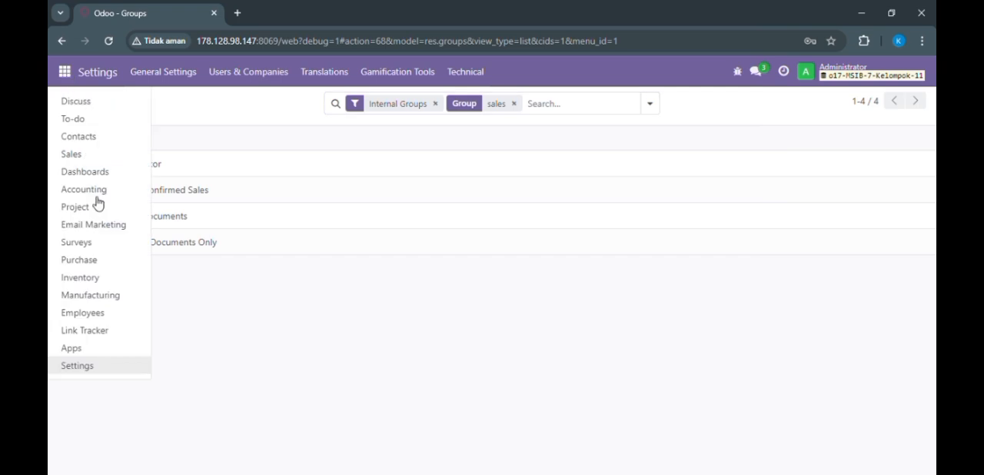
click(126, 154)
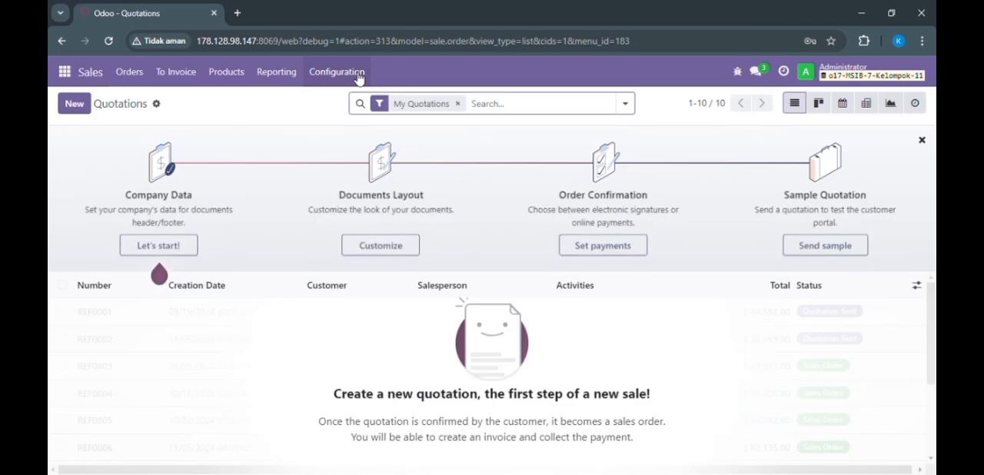
click(358, 78)
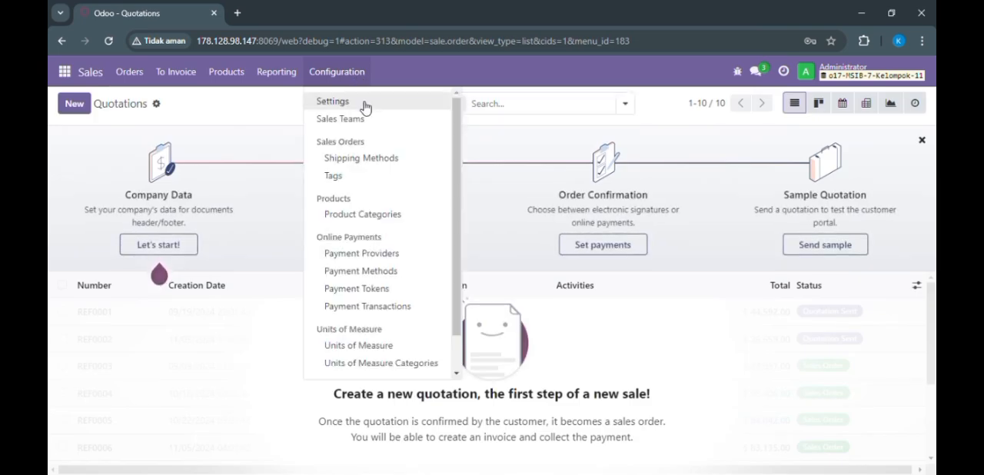
click(363, 106)
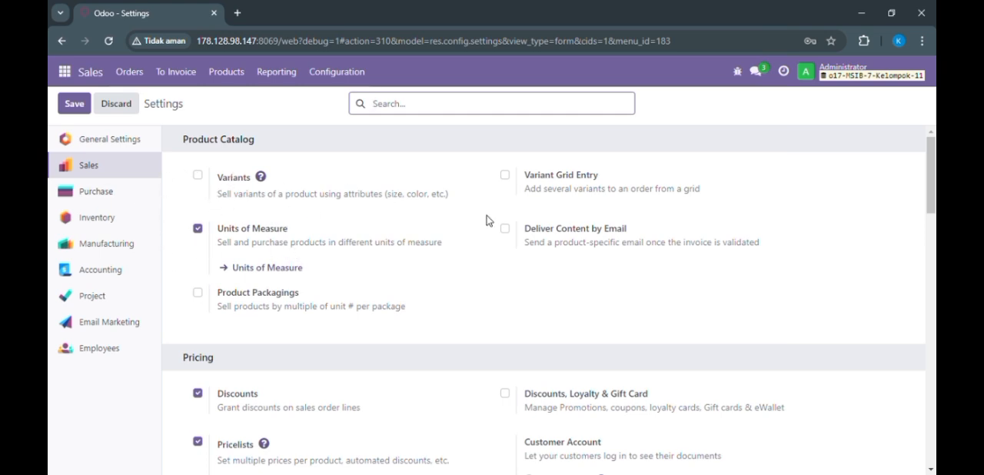
Step: Examine the Sales settings for pricing, quotations and orders, shipping and invoicing policy, and save them
drag(933, 161, 933, 193)
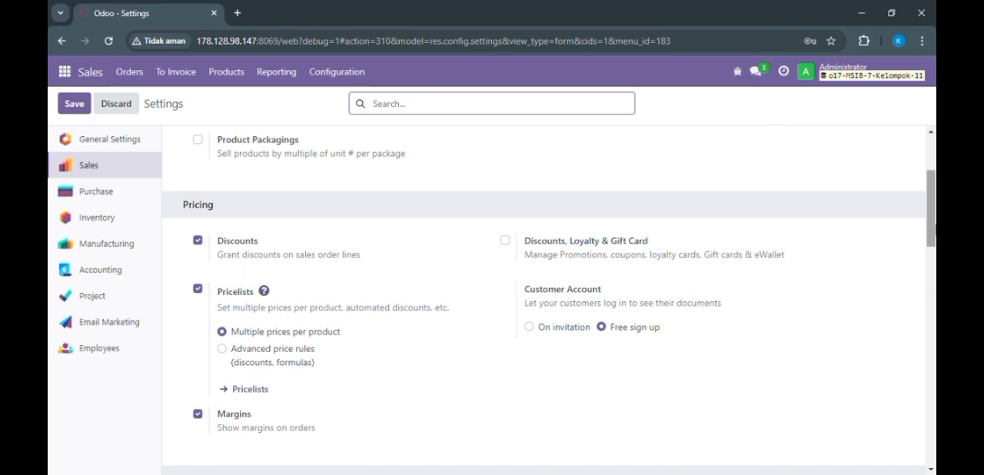
scroll(549, 302, down, 3)
scroll(549, 302, down, 3)
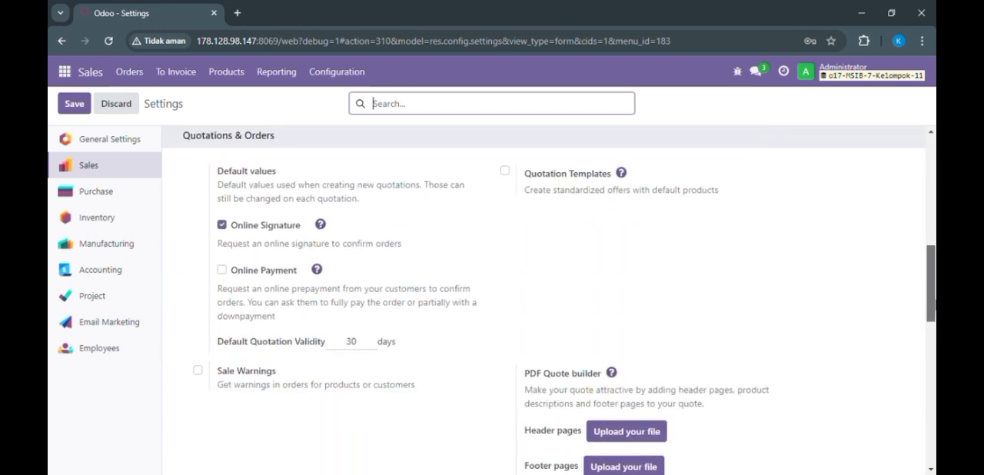
scroll(758, 316, down, 3)
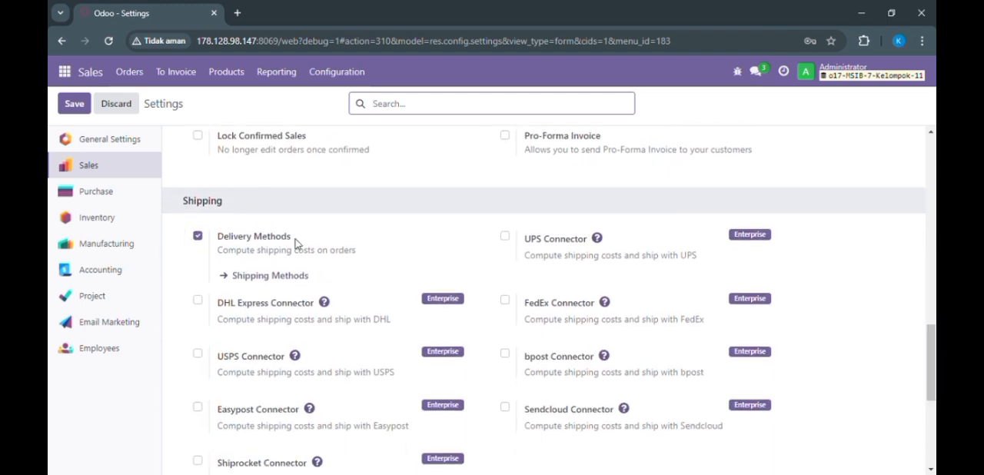
drag(933, 355, 932, 420)
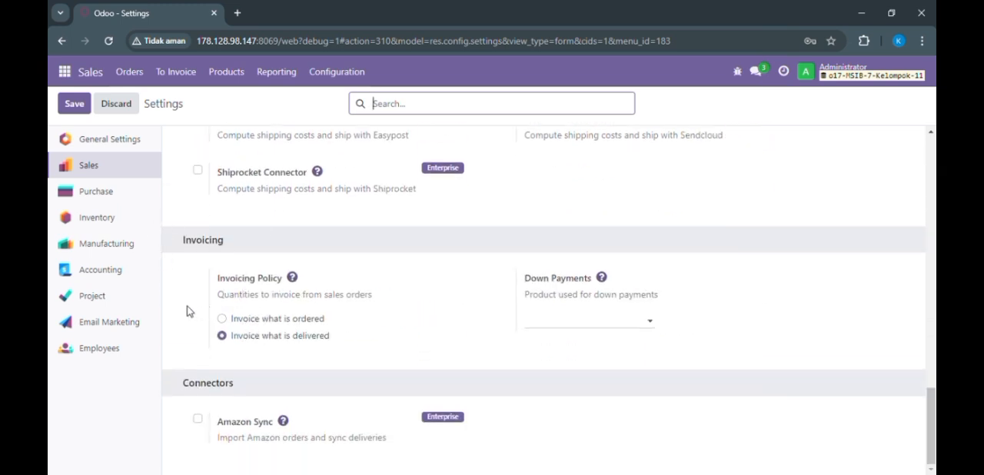
mouse_move(269, 351)
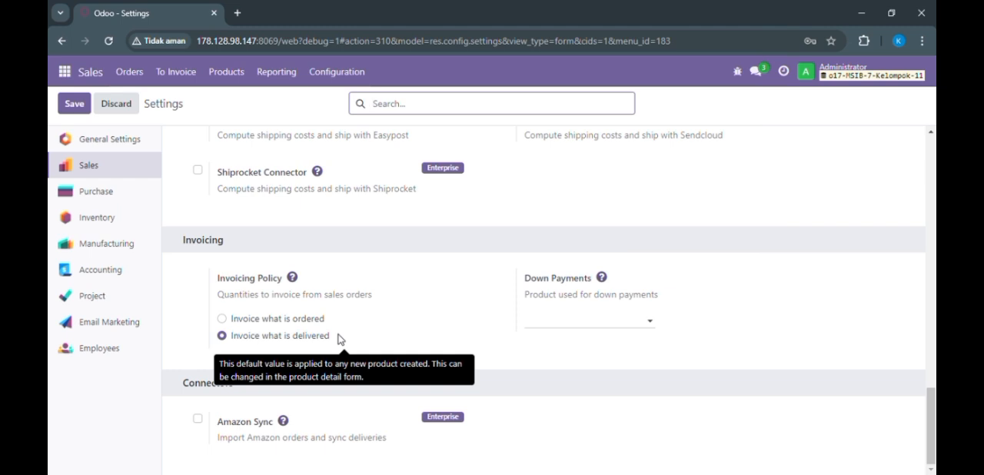
drag(934, 405, 907, 121)
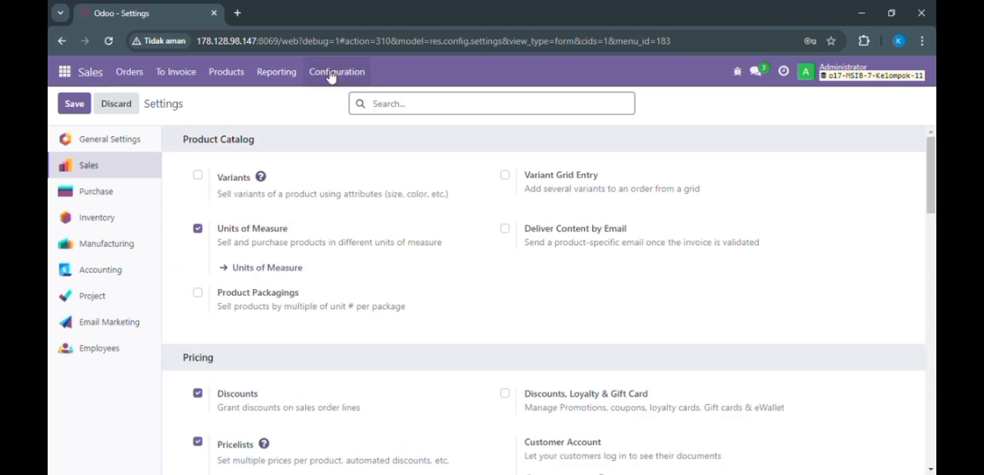
click(75, 106)
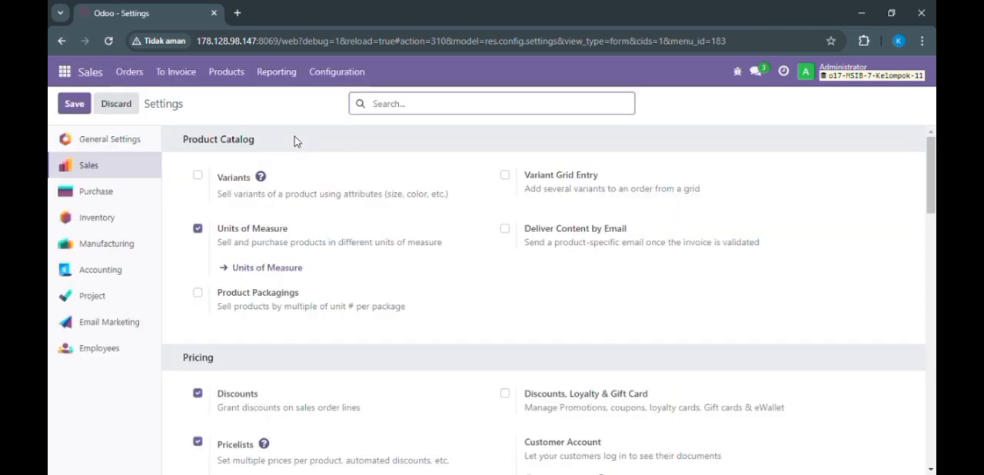
Step: Open the Mobil Mainan product from the Sales product list and show its accounting details
click(238, 79)
click(234, 99)
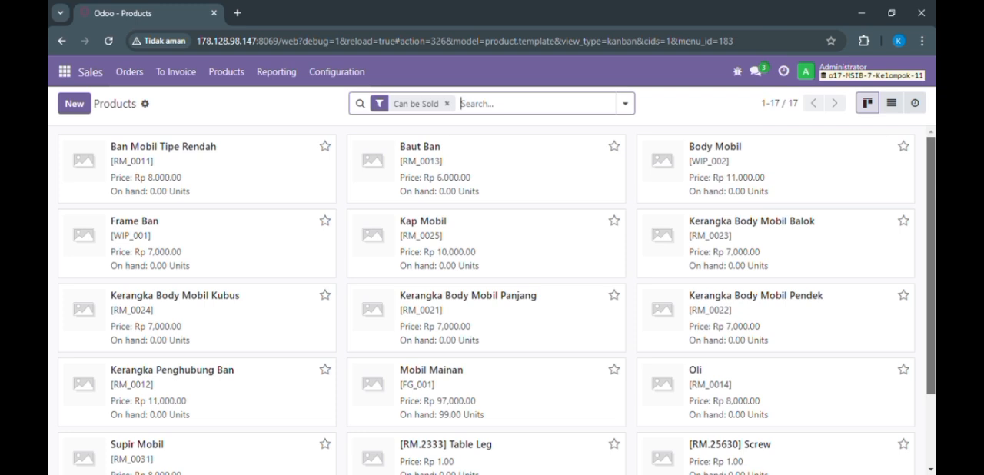
scroll(492, 300, down, 1)
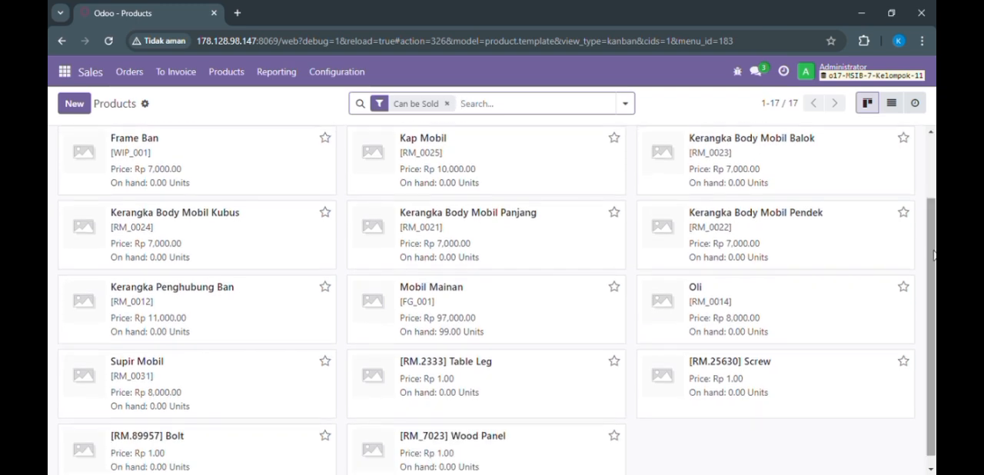
double_click(474, 318)
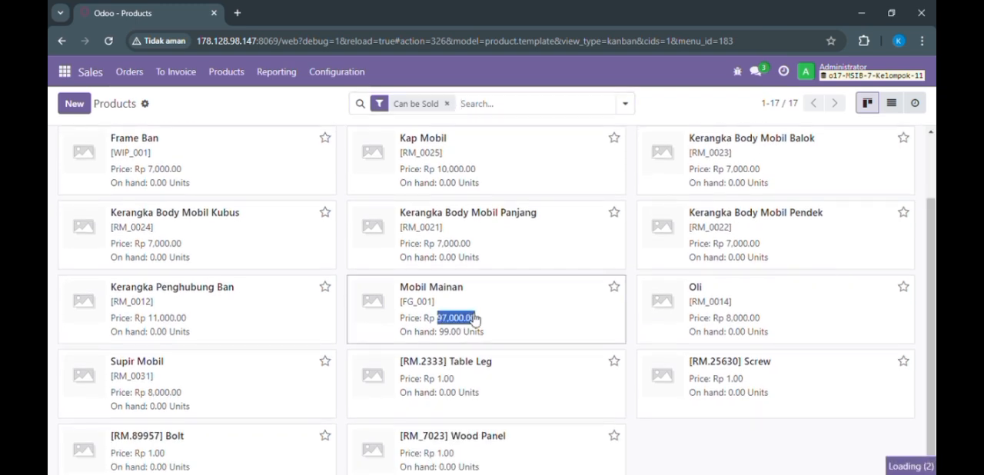
click(416, 301)
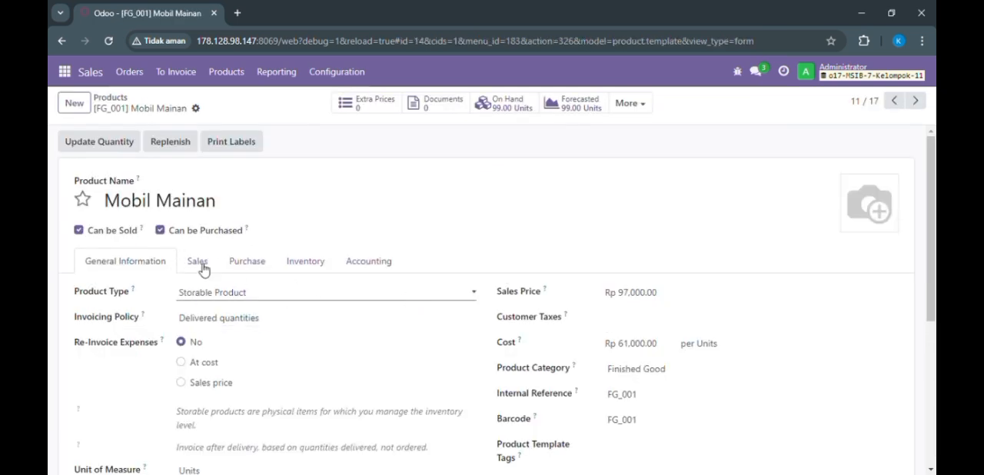
click(368, 262)
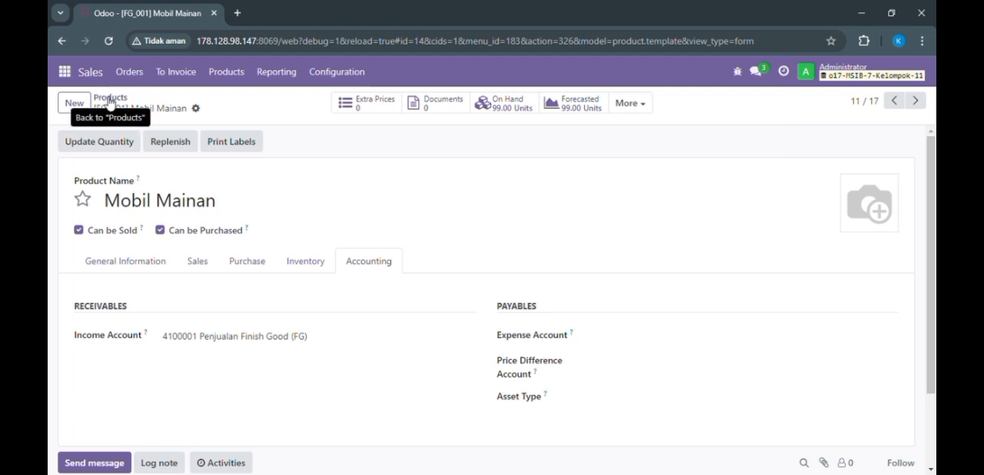
Step: Set Mobil Mainan's income account to 4100001 Penjualan Finish Good (FG), save the product and return to the product list
click(283, 341)
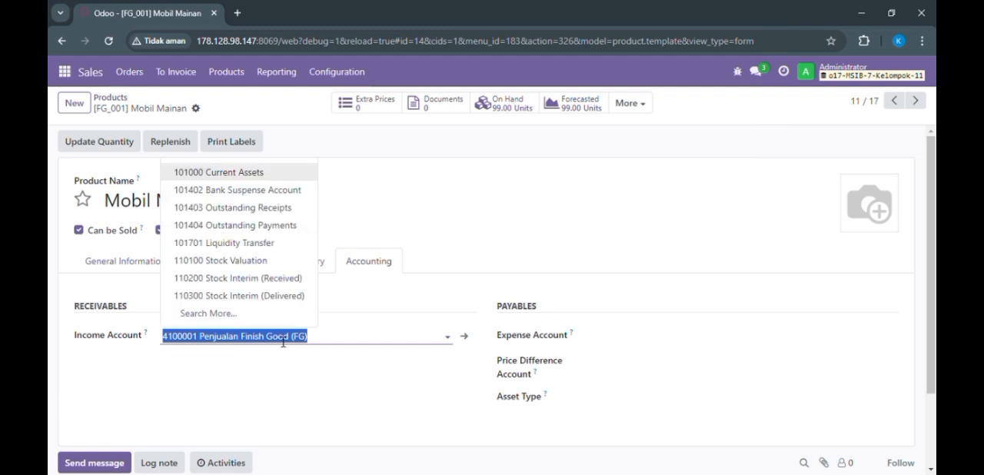
text(penj)
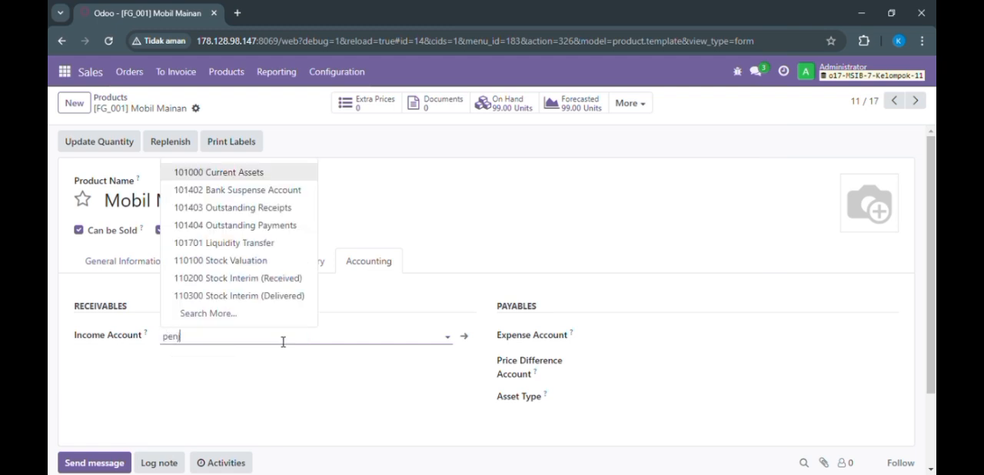
text(ualan)
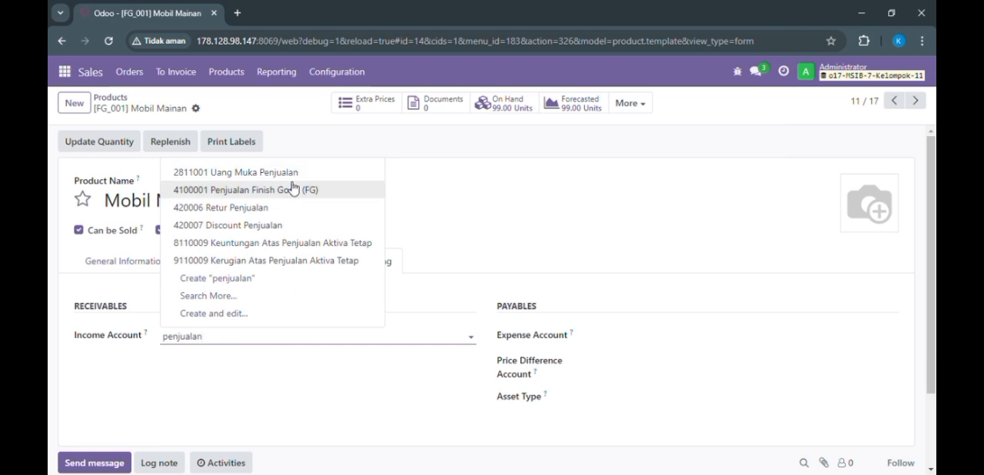
click(291, 190)
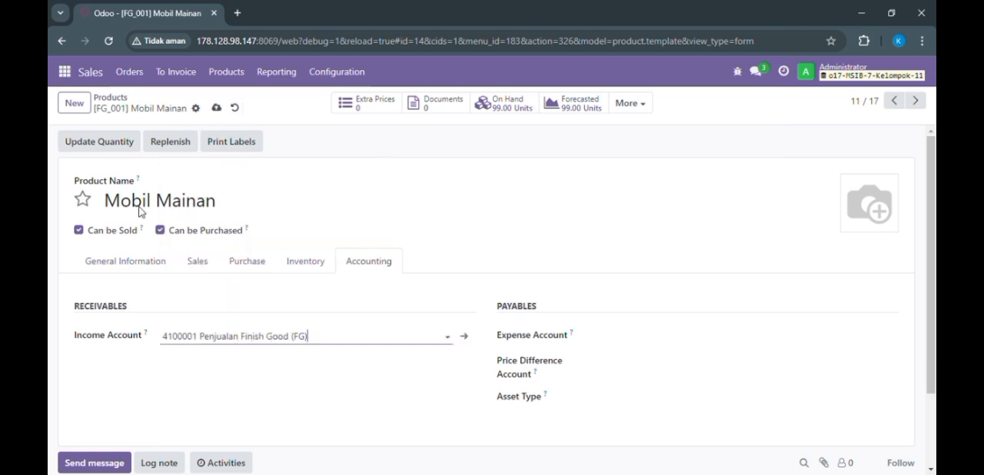
click(217, 109)
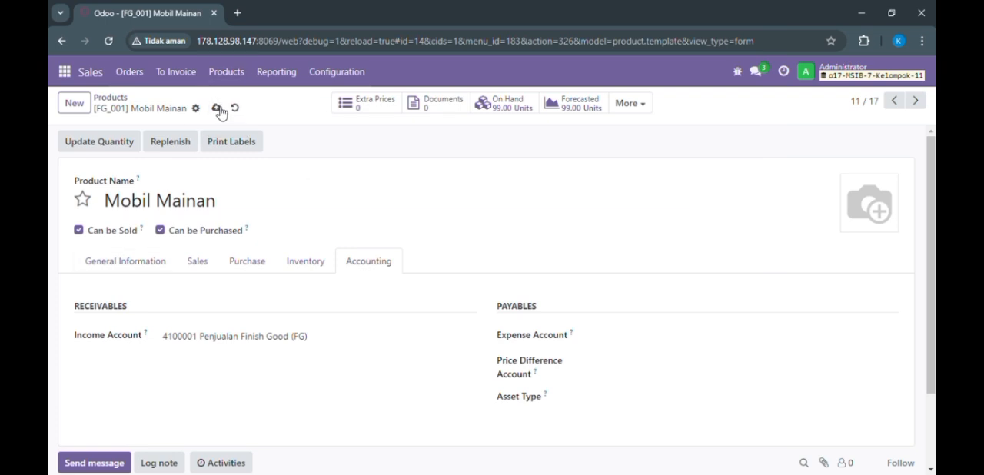
click(111, 100)
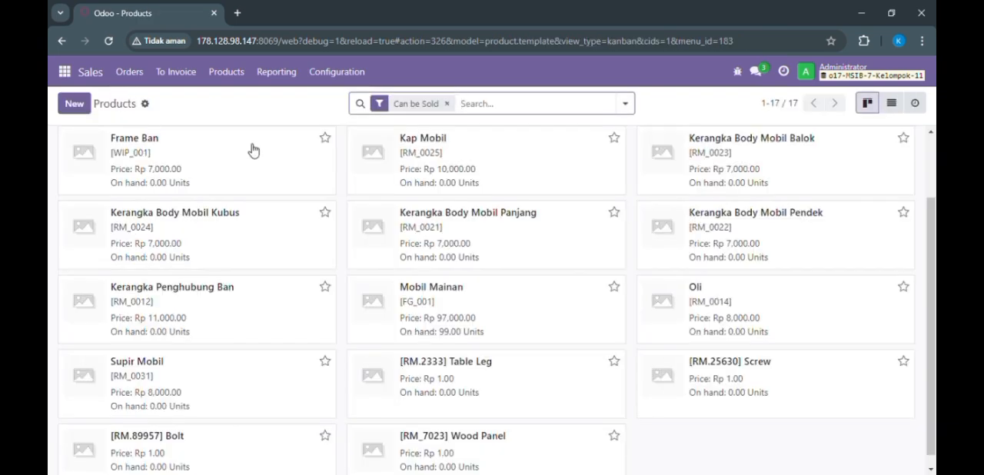
mouse_move(932, 217)
mouse_down()
mouse_move(932, 156)
mouse_move(931, 205)
mouse_up()
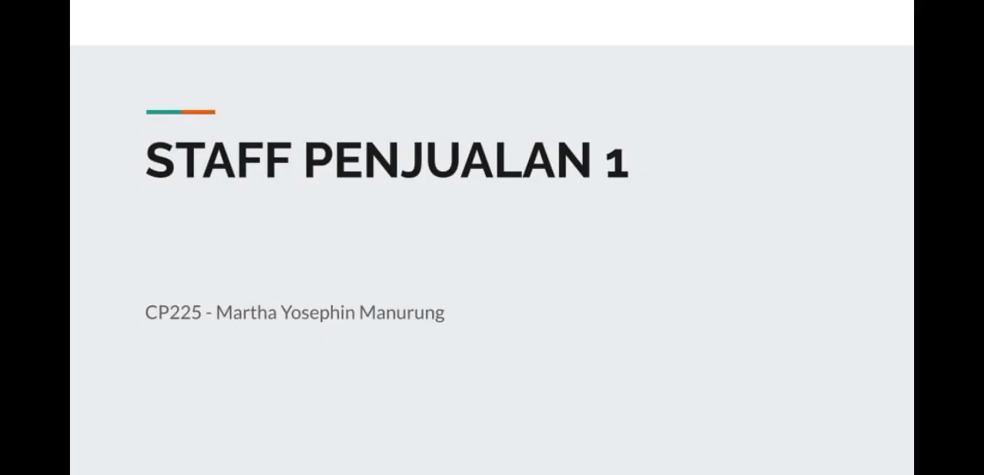
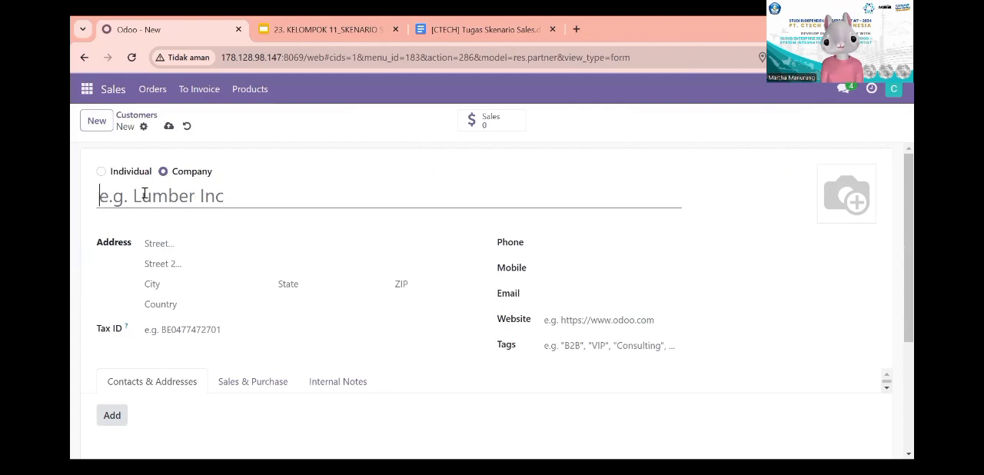
Step: Consult the DATA CUSTOMER slide in the presentation, return to Odoo and name the new company customer PT Safira
click(316, 29)
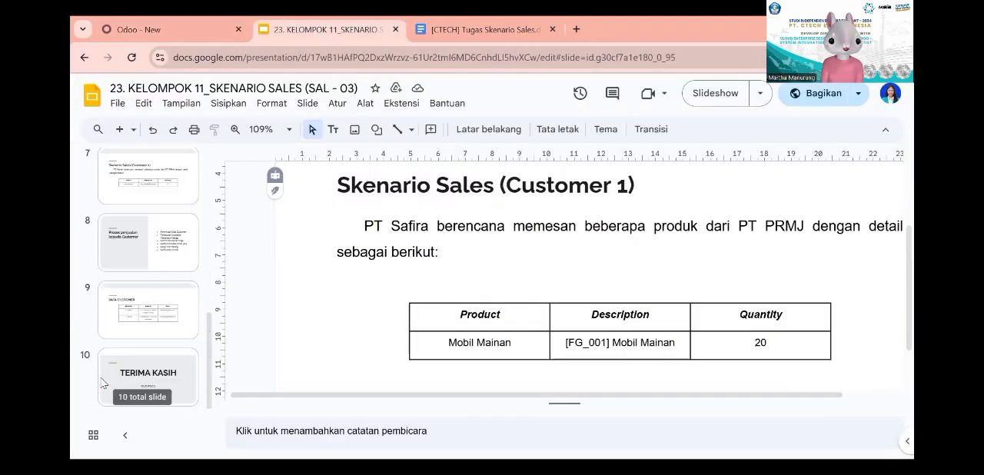
click(184, 302)
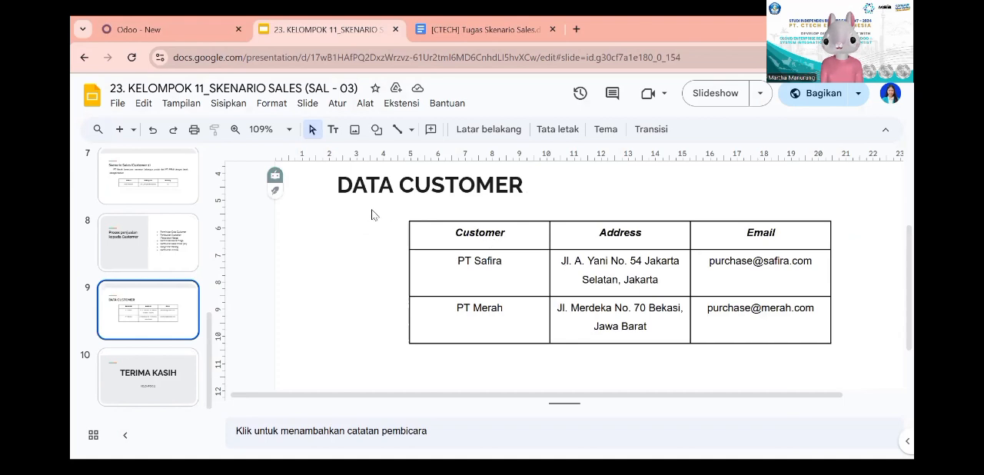
click(215, 29)
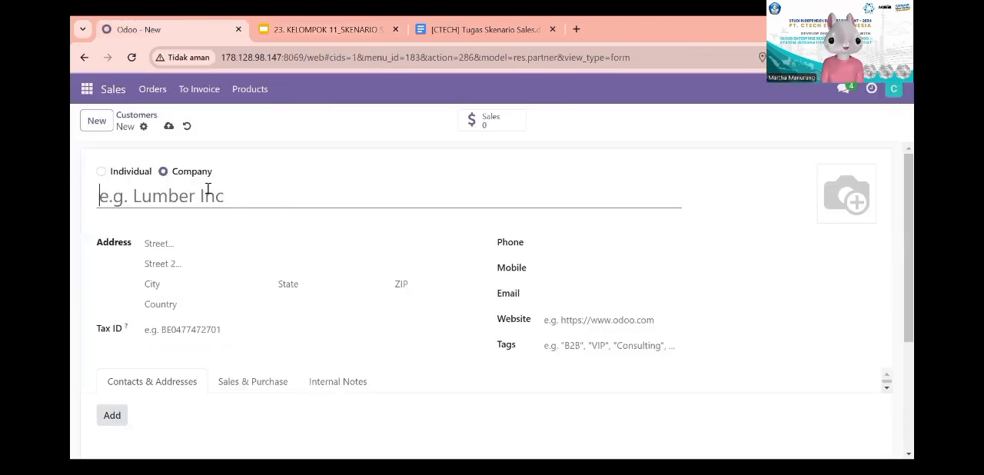
text(PT Safira)
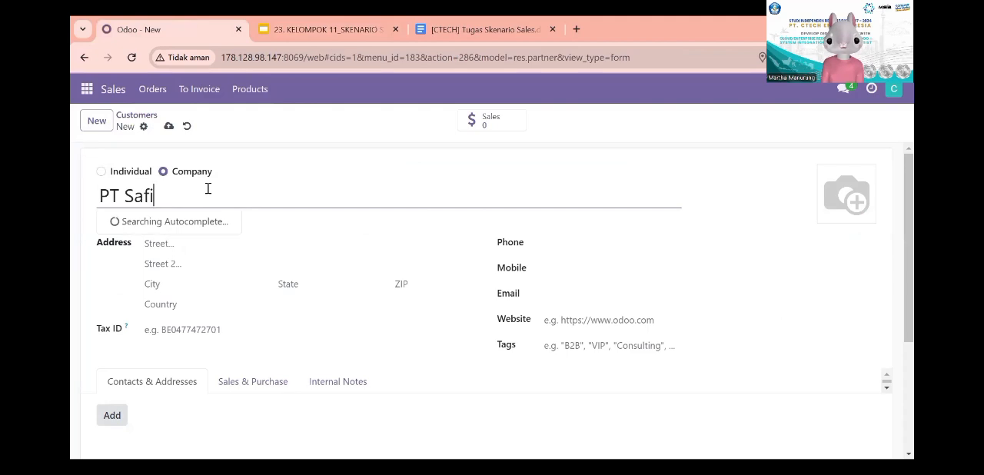
Step: Copy the customer's street address from the DATA CUSTOMER slide into the street field of the Odoo customer form
click(229, 247)
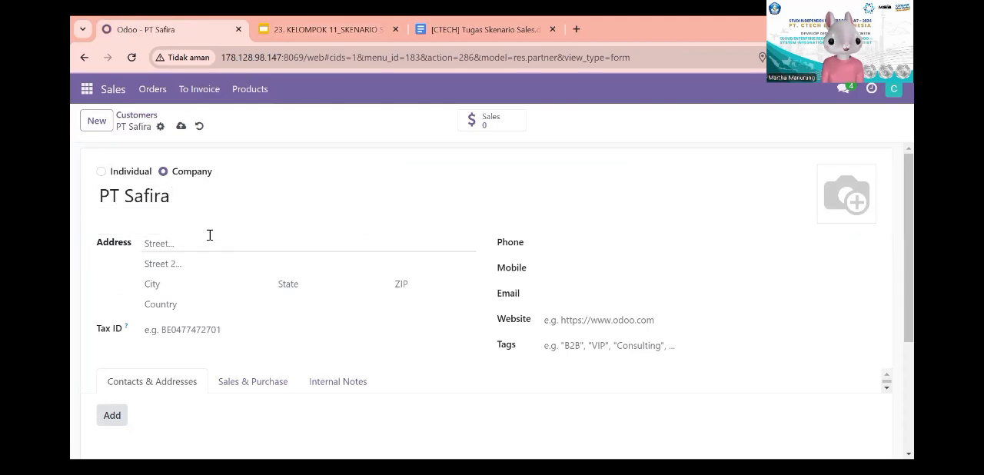
click(341, 24)
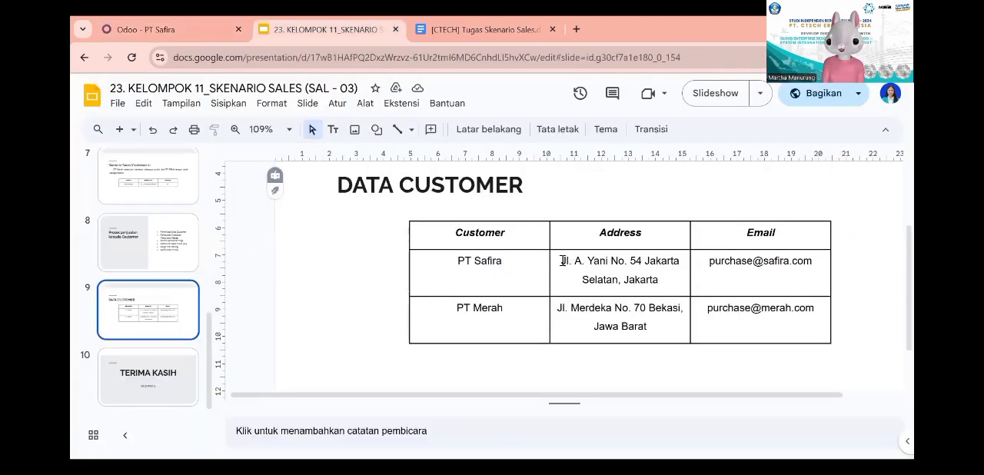
drag(564, 260, 643, 262)
key(ctrl+c)
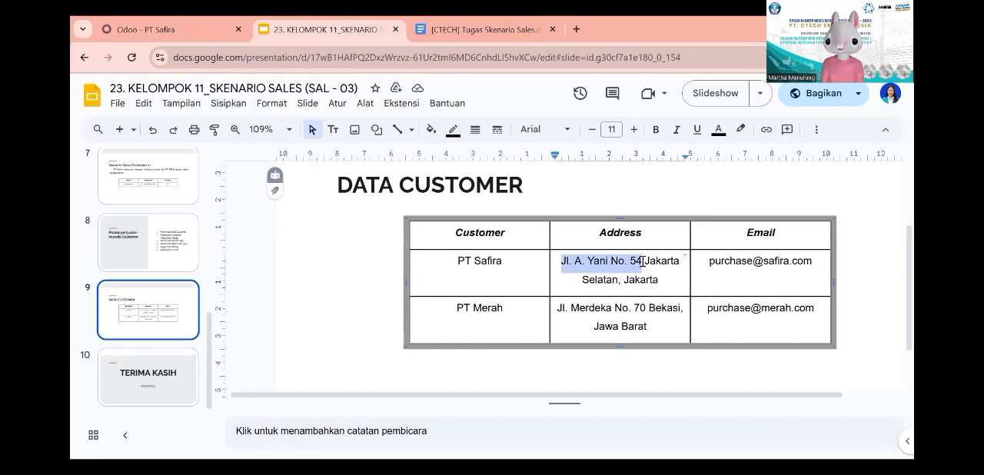
click(154, 30)
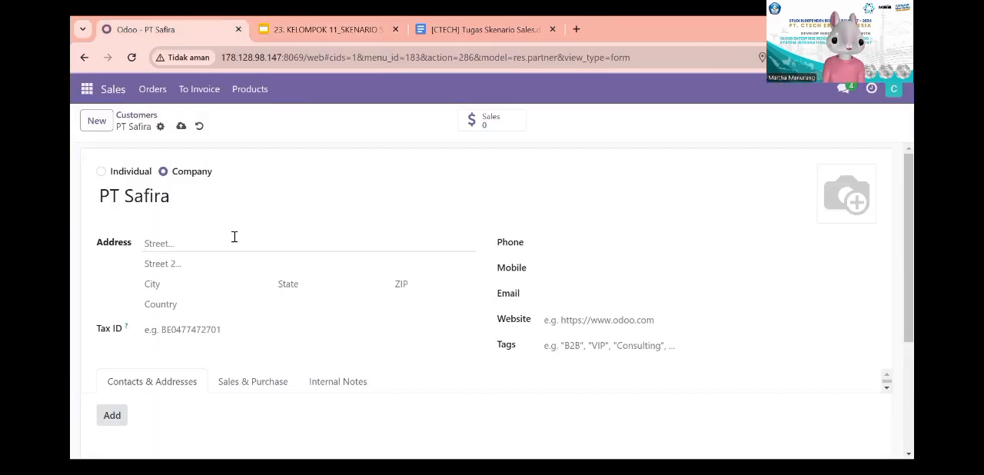
key(ctrl+v)
Step: Fill in the customer's city and select the matching state according to the customer data slide
click(215, 282)
text(J)
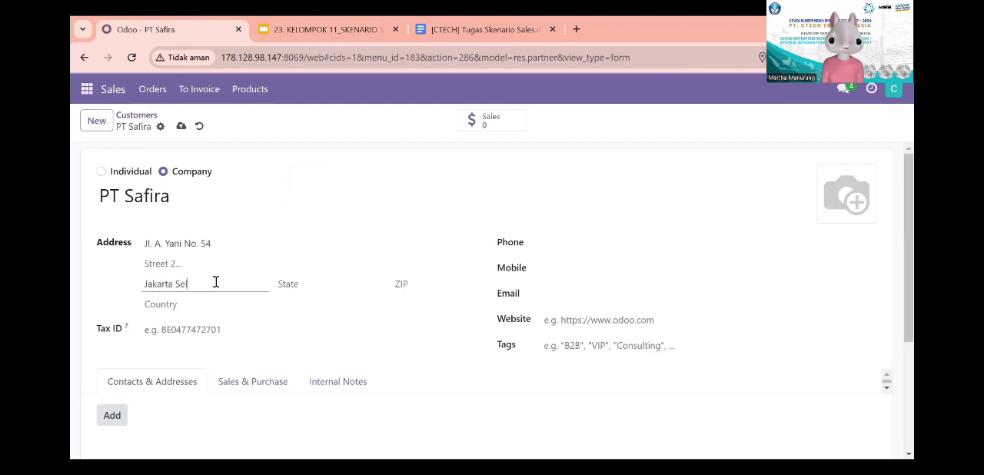
click(281, 285)
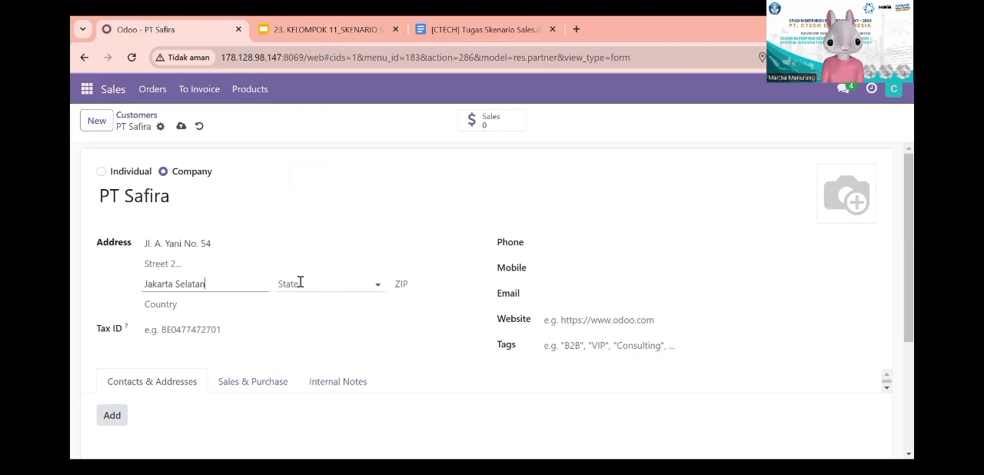
text(jaka)
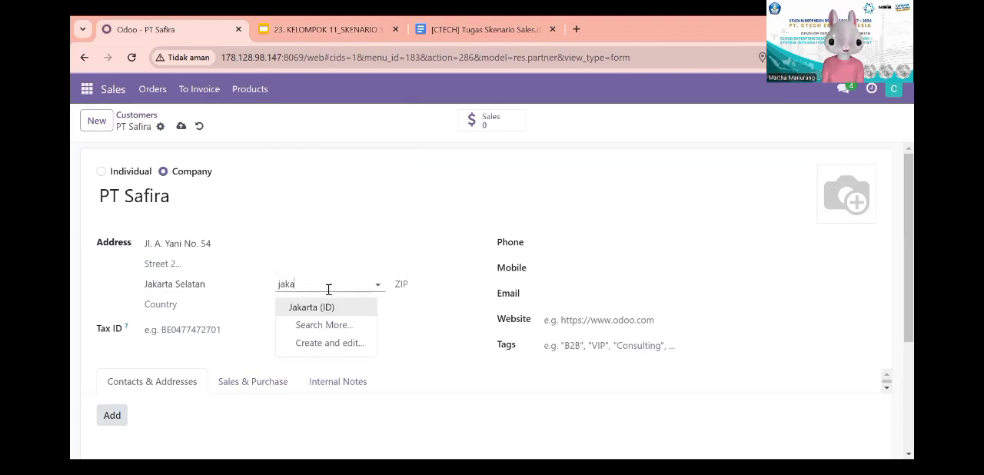
click(329, 307)
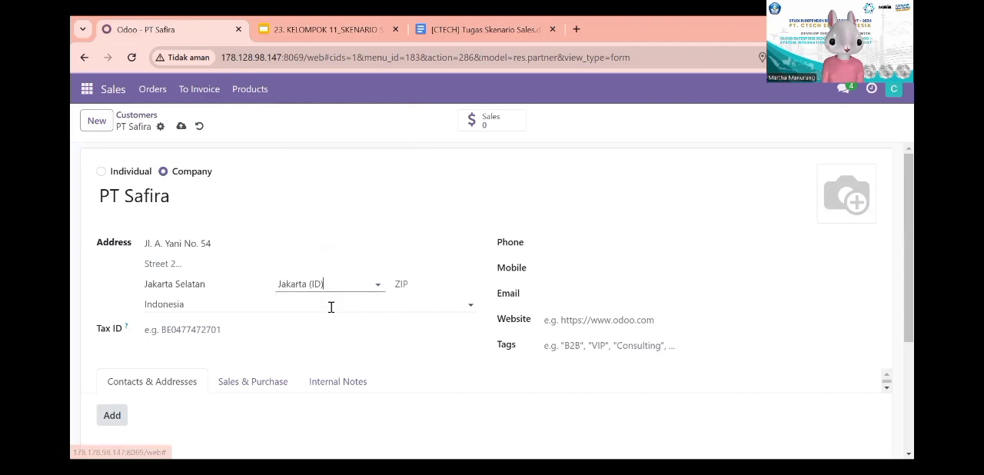
Step: Copy PT Safira's e-mail from the DATA CUSTOMER slide into the e-mail field of the Odoo customer form
click(539, 297)
click(555, 293)
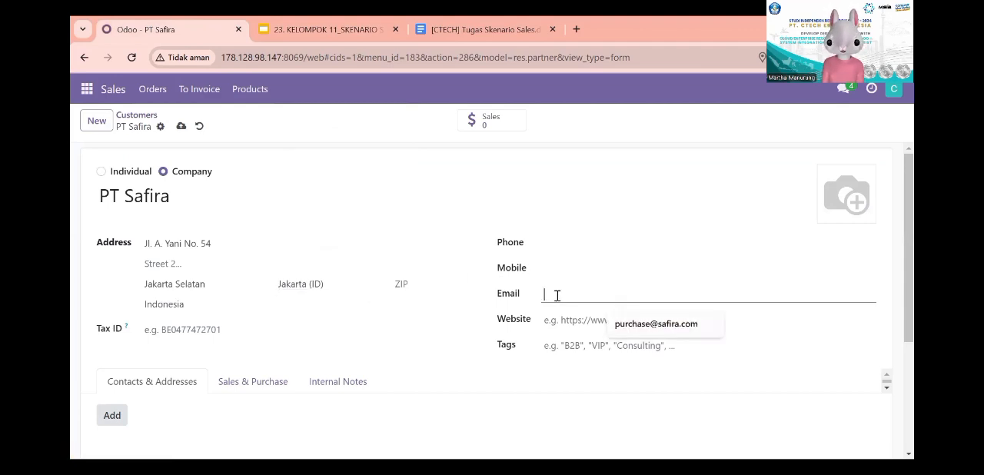
click(287, 22)
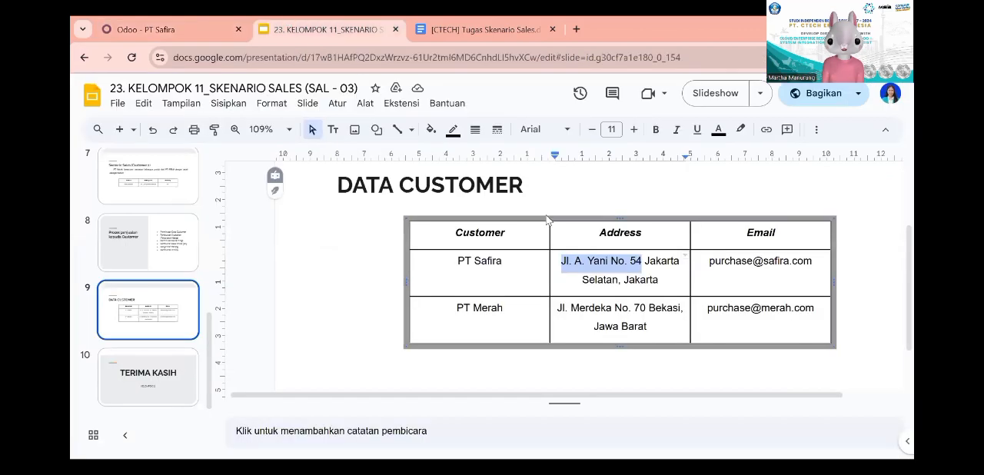
drag(709, 262, 813, 262)
key(ctrl+c)
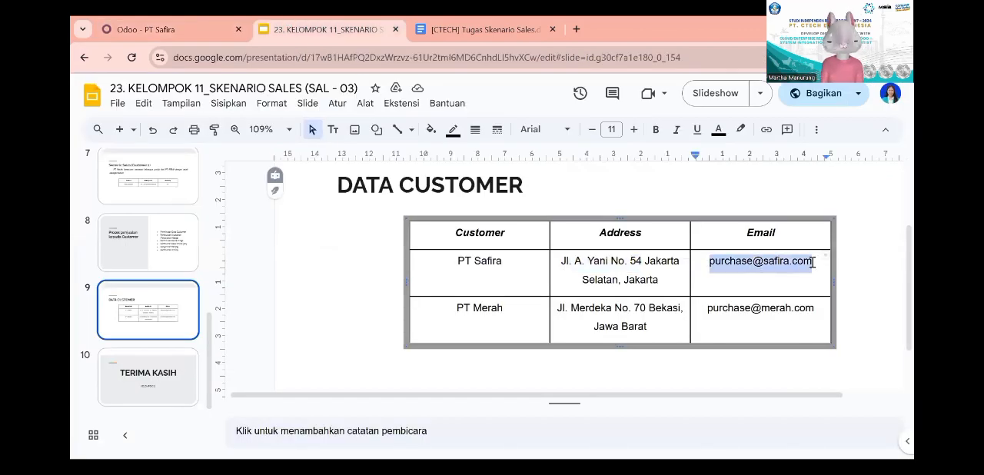
click(213, 21)
key(ctrl+v)
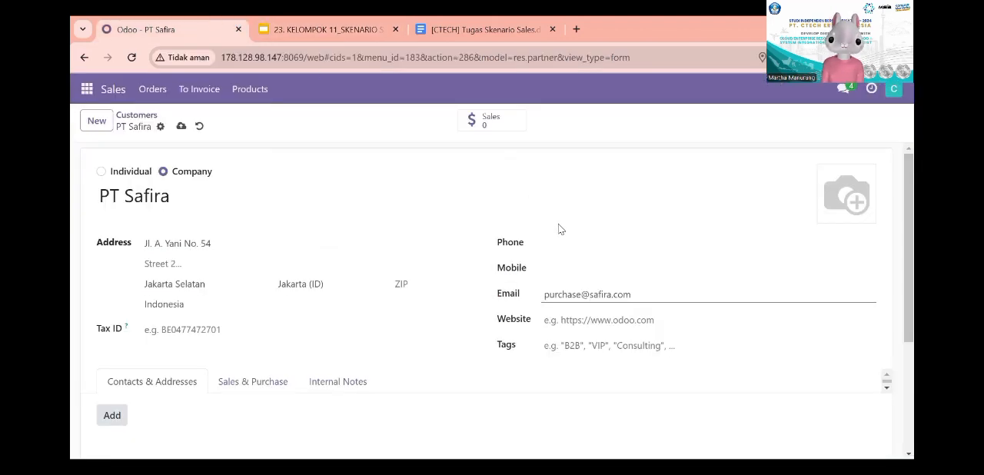
scroll(395, 343, down, 2)
scroll(396, 343, up, 2)
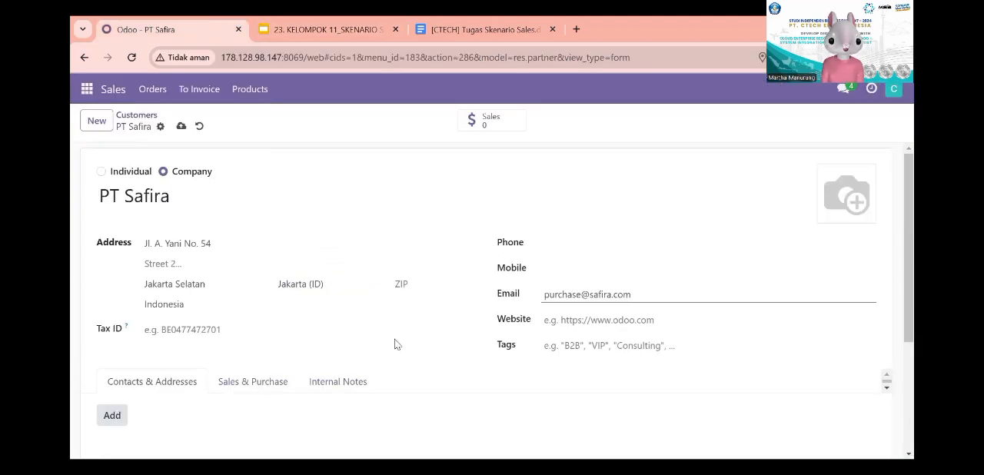
Step: Change the customer's name to PT-Safira and save the customer record
triple_click(127, 196)
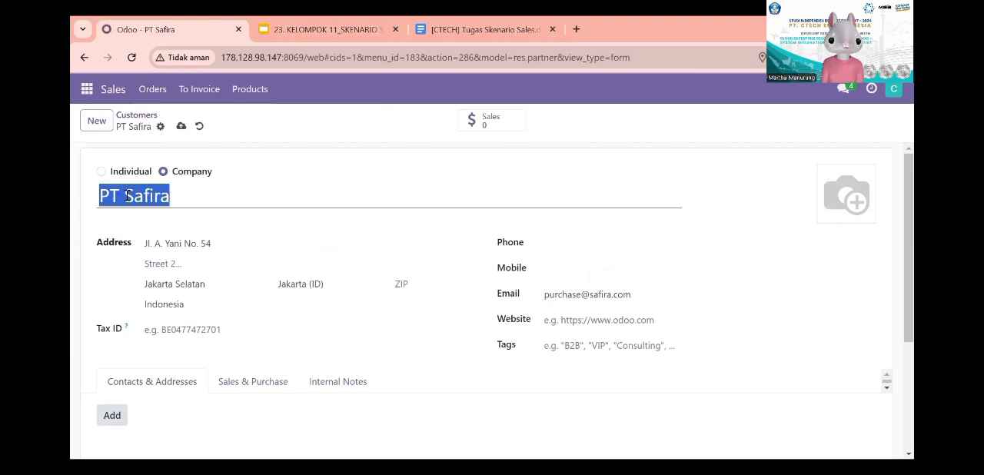
click(127, 196)
key(BackSpace)
text(-)
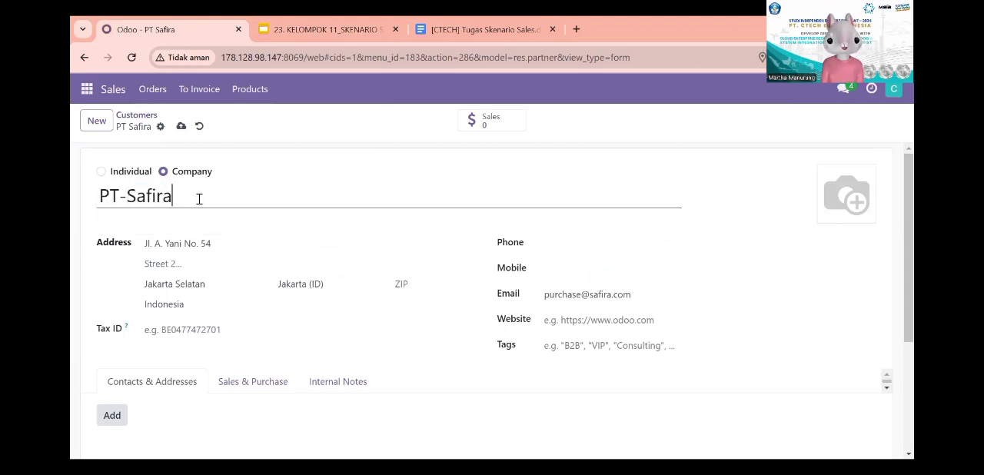
scroll(268, 262, down, 1)
scroll(268, 262, up, 1)
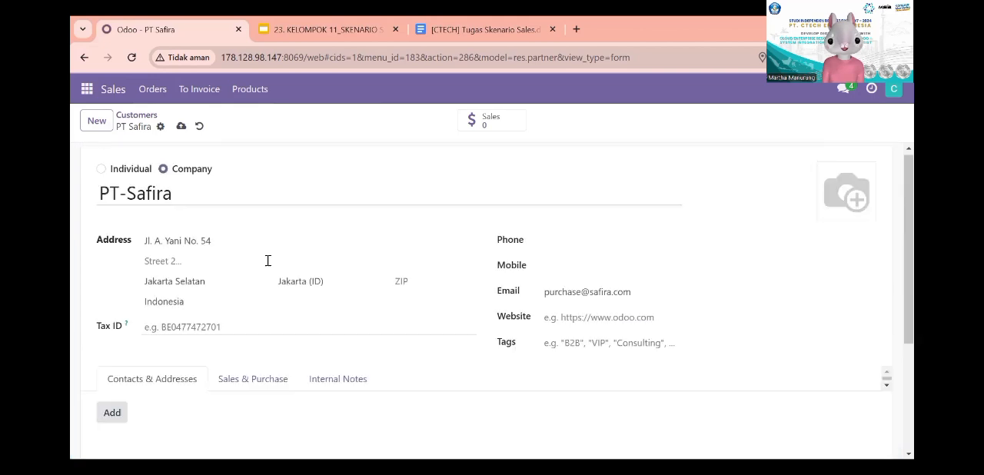
click(181, 126)
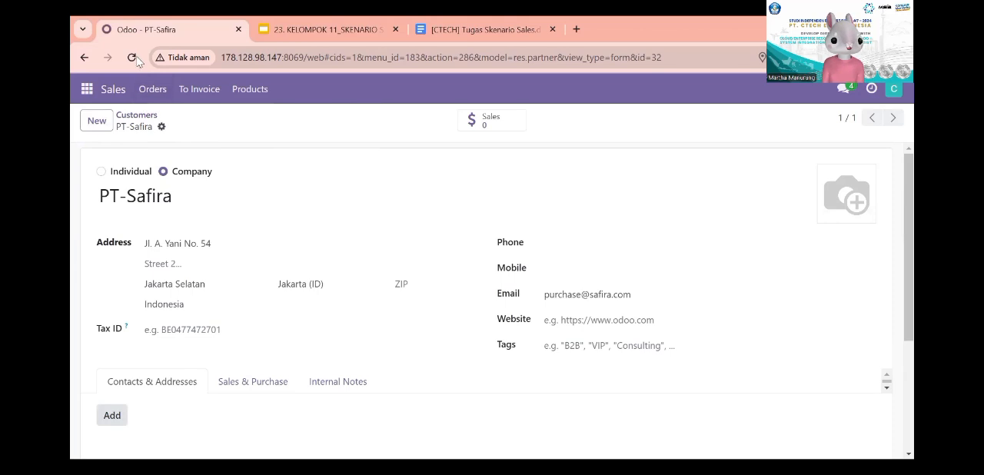
Step: Switch to the presentation, review the Role & Hak Akses slide and return to Odoo
click(306, 21)
scroll(144, 311, up, 3)
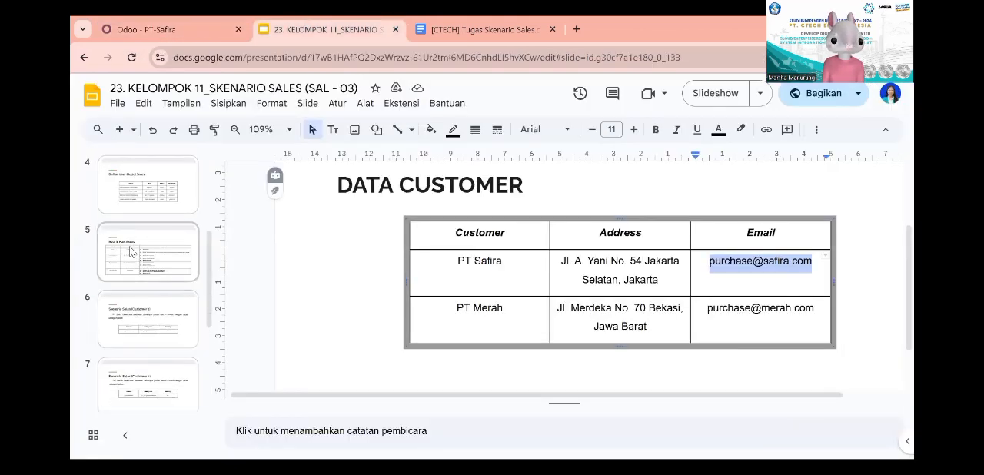
click(131, 251)
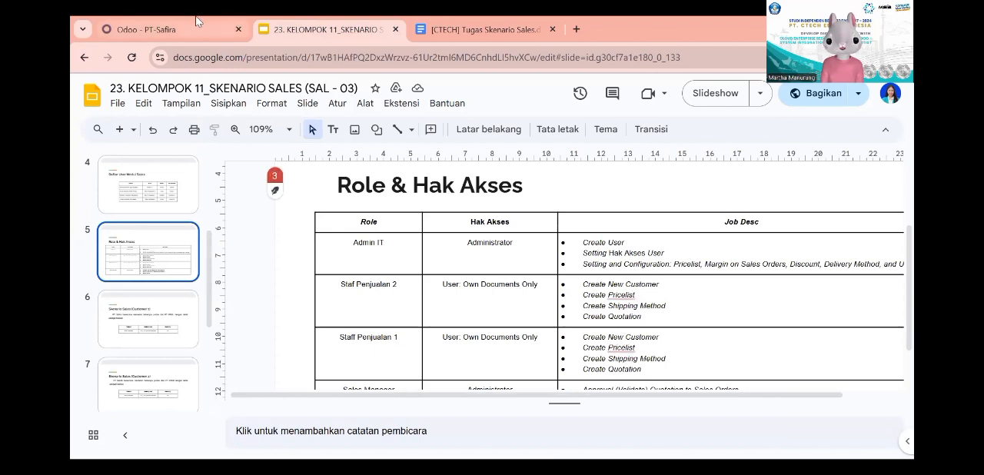
click(231, 23)
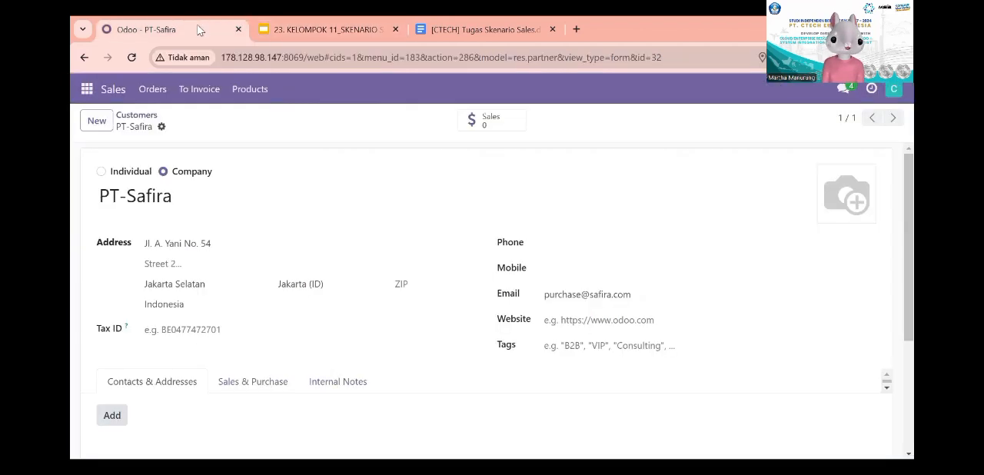
Step: Open the Sales pricelists and dismiss the browser's offer to save the address
click(104, 90)
click(144, 90)
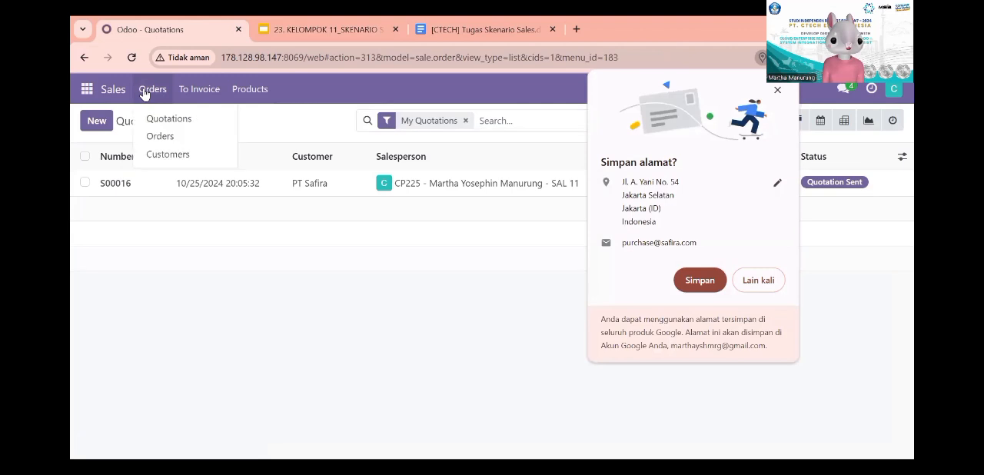
click(245, 86)
click(246, 87)
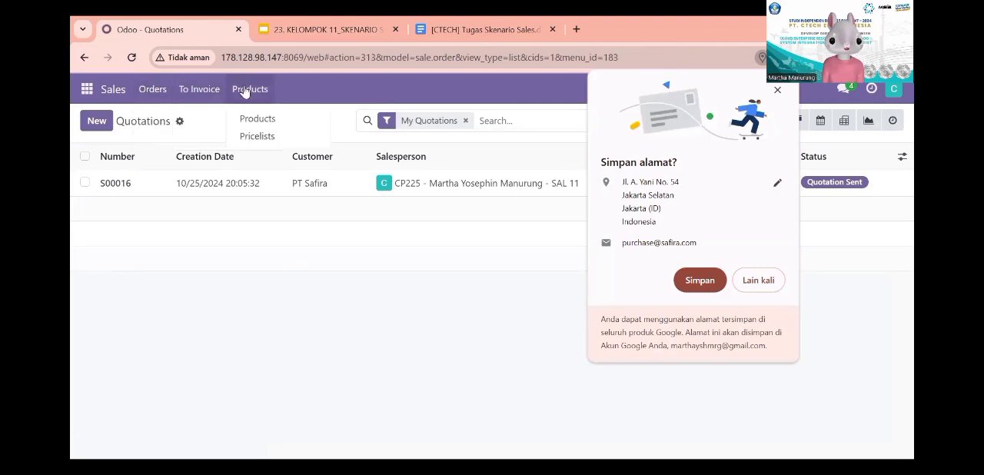
click(257, 137)
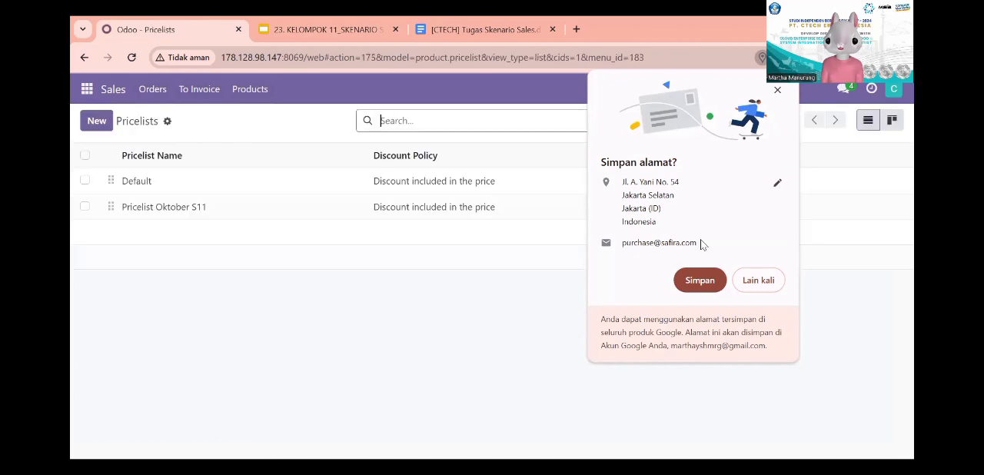
click(778, 90)
Step: Create a new pricelist named Pricelist-Oktober S11
click(96, 122)
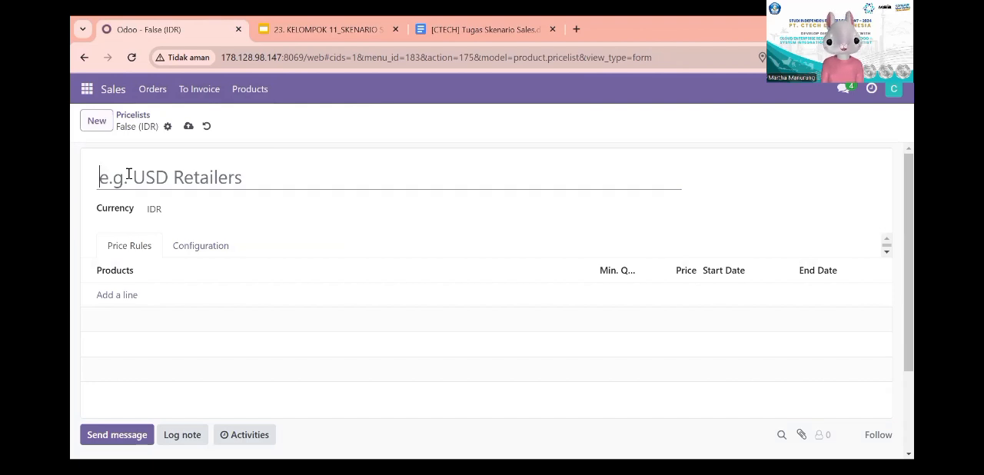
text(Pri)
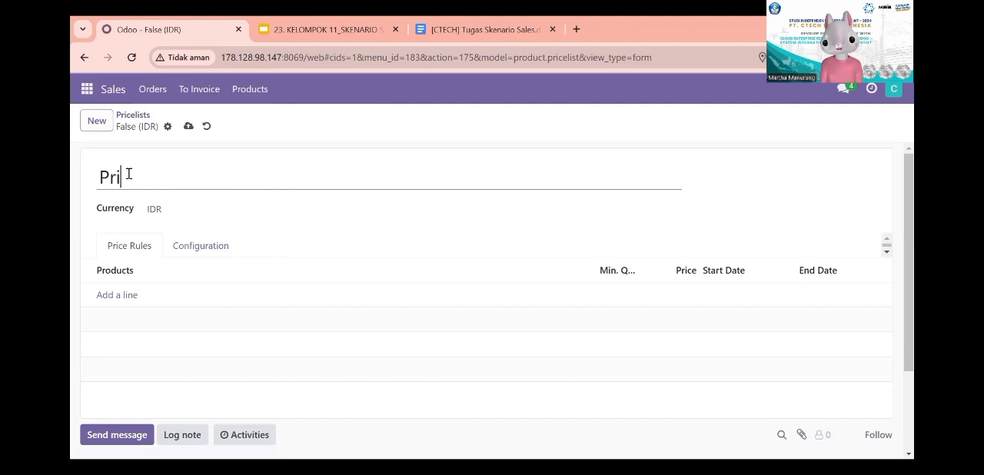
text(celis)
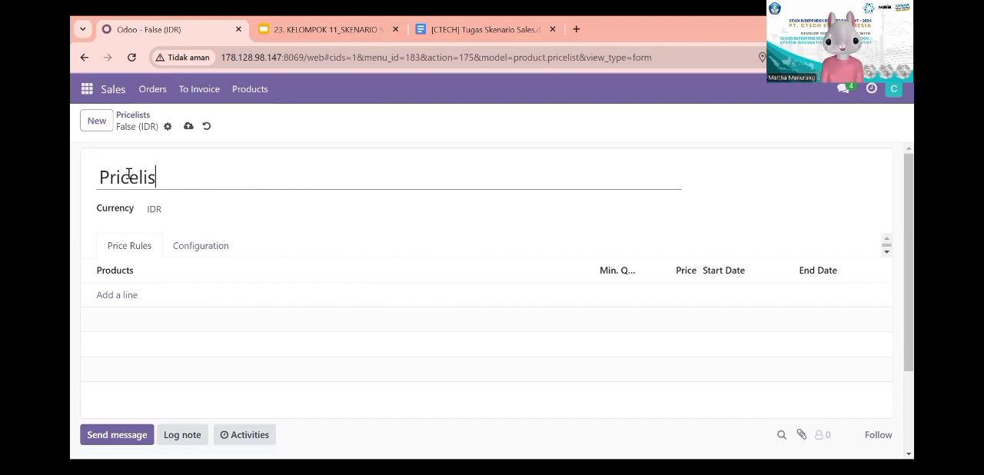
text(t Oktober S11)
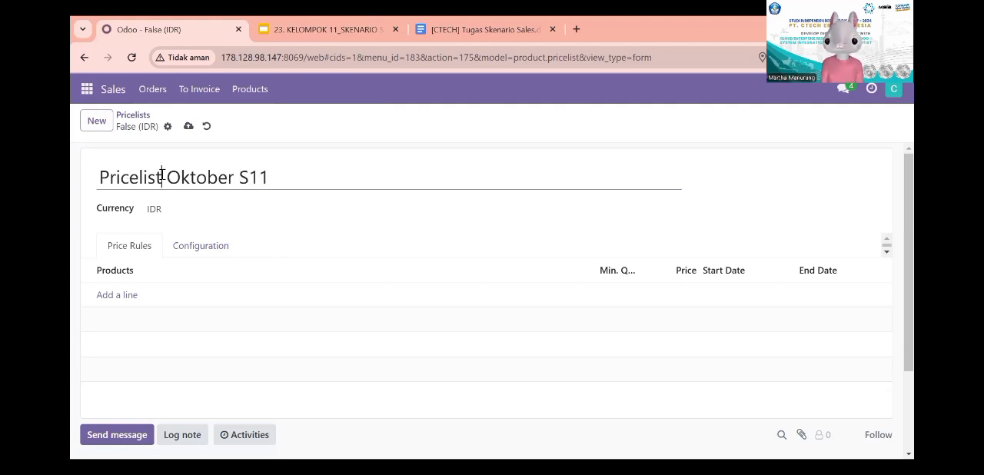
key(BackSpace)
text(-)
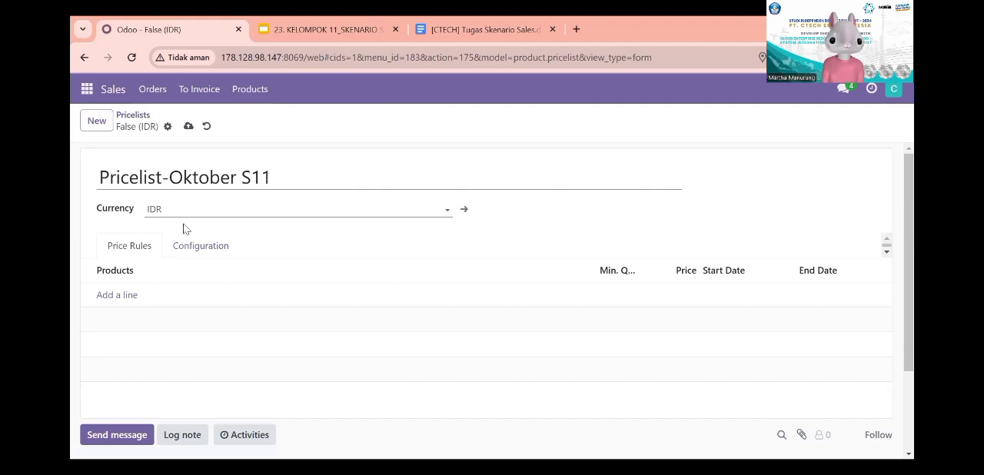
Step: Add a price rule line for the product [FG_001] Mobil Mainan - SAL 11
click(122, 295)
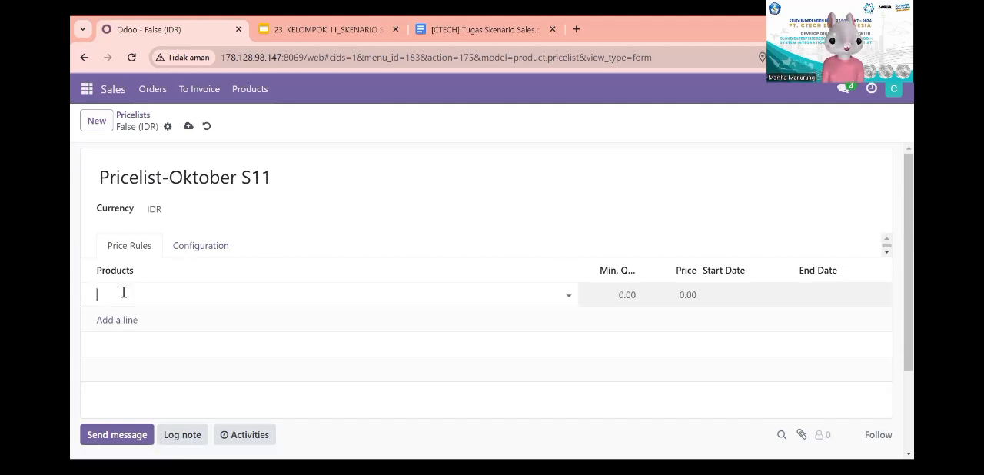
click(123, 292)
text(MOBIL MAI)
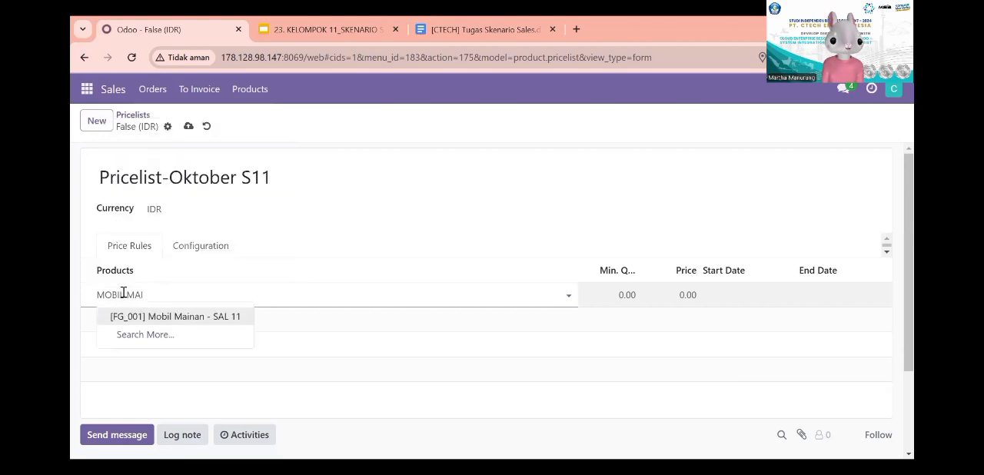
click(135, 318)
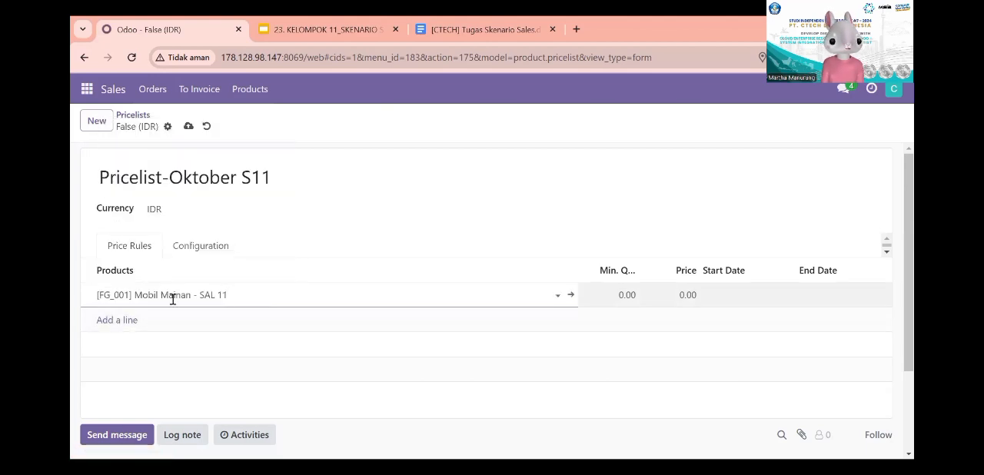
Step: Switch to the presentation, review the Skenario Sales (Customer 1) slide and return to Odoo
click(326, 23)
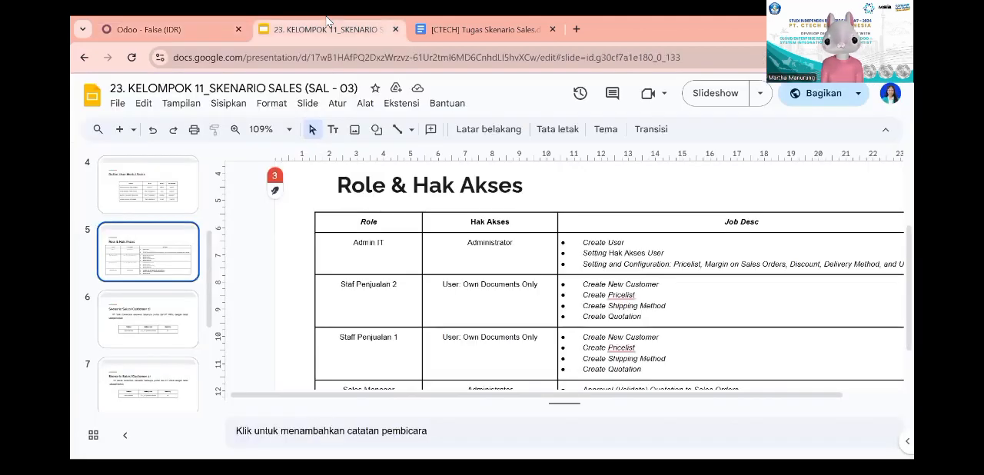
scroll(147, 279, down, 2)
click(136, 264)
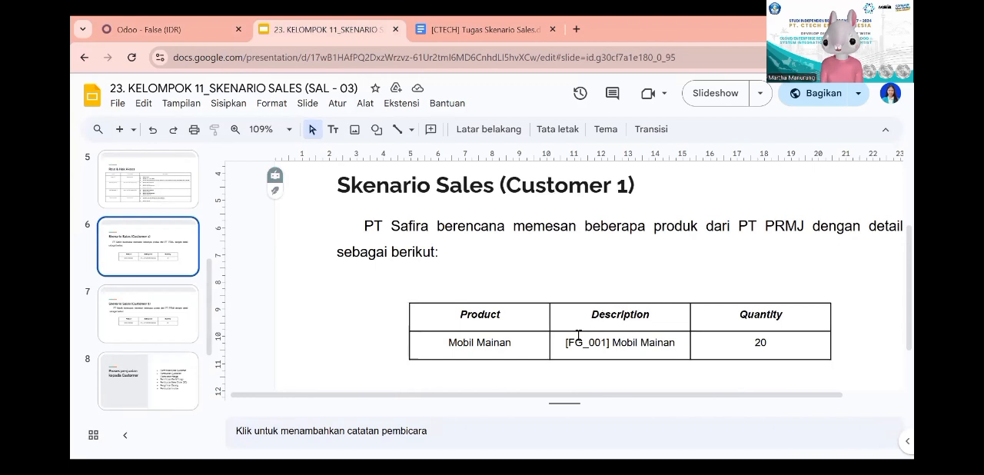
click(212, 23)
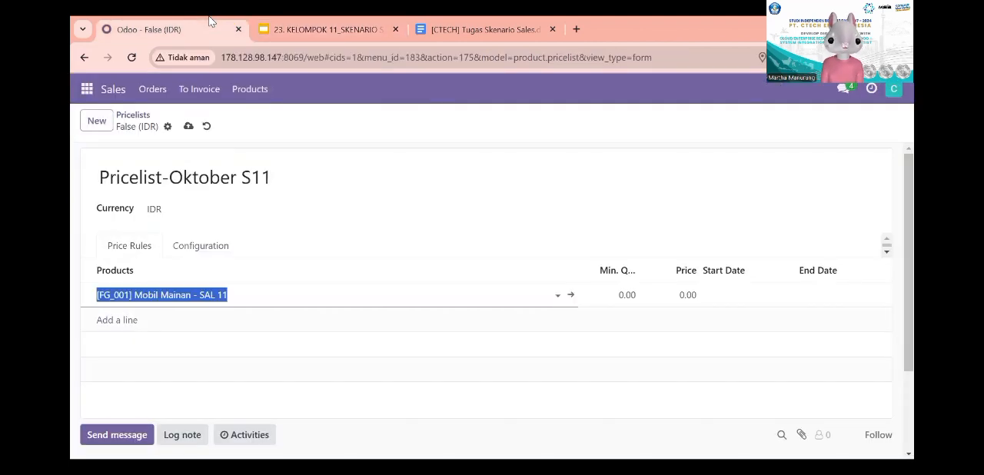
Step: Set the Mobil Mainan price rule's minimum quantity to 5 and its price to 97000
click(618, 297)
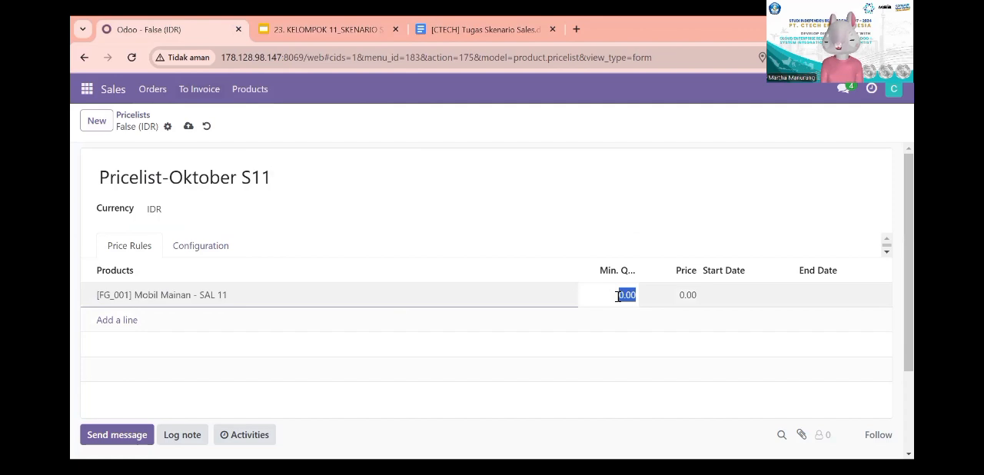
text(5)
click(682, 296)
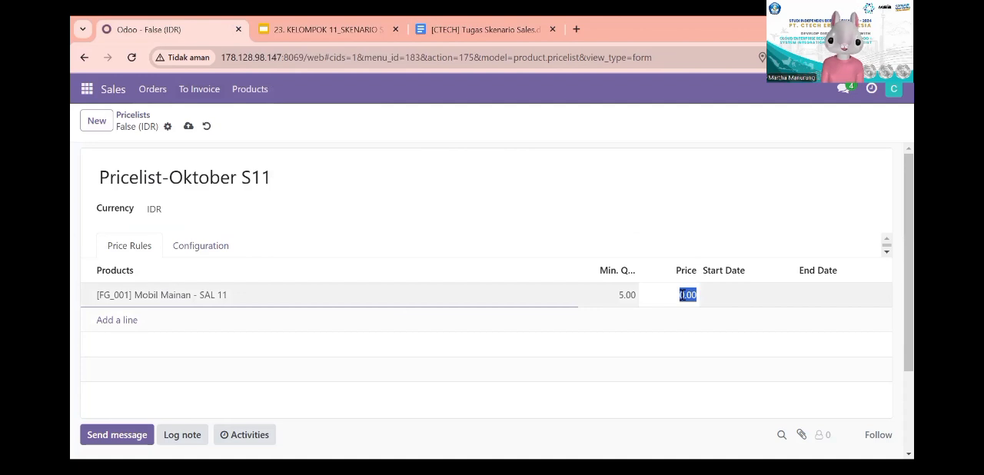
text(97)
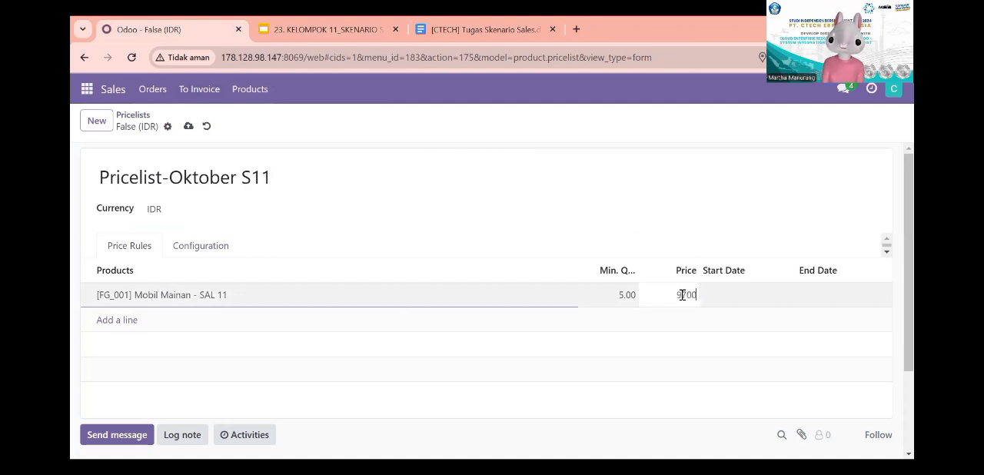
text(00)
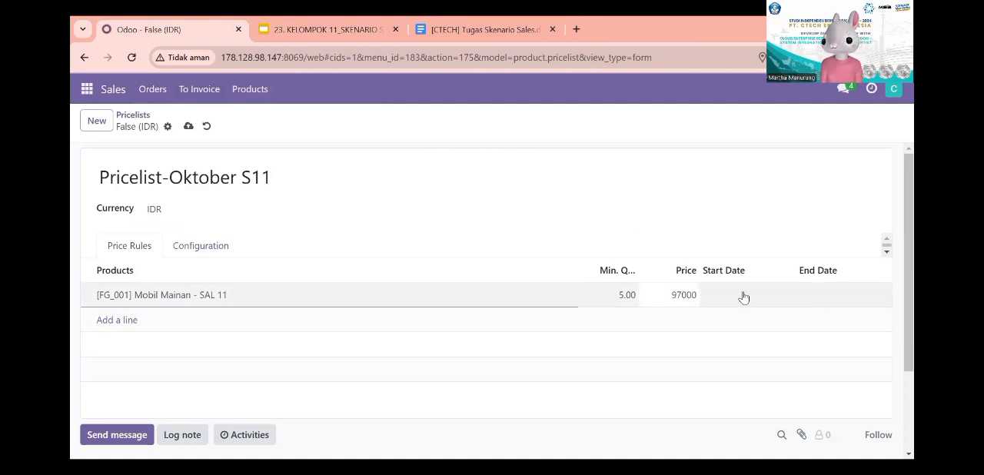
Step: Set the price rule's start date to 10/25/2024 and end date to 11/25/2024, and save the pricelist
click(743, 296)
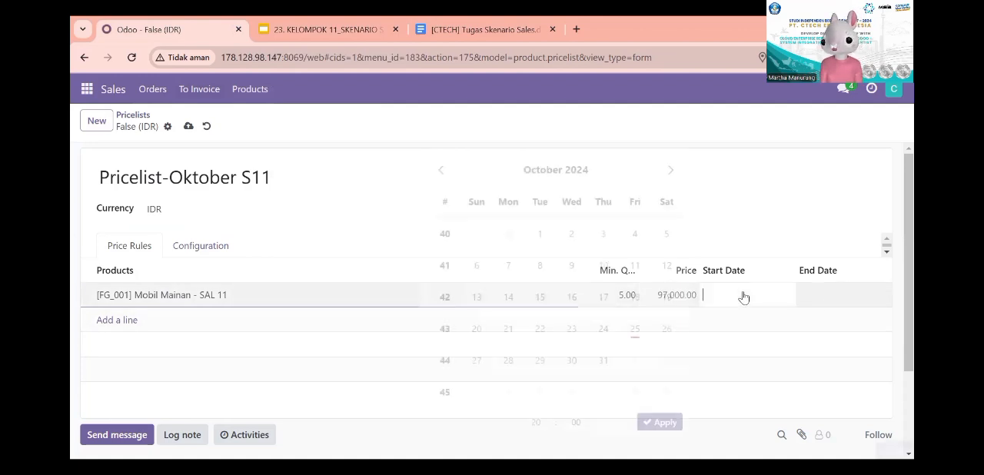
click(639, 329)
click(799, 307)
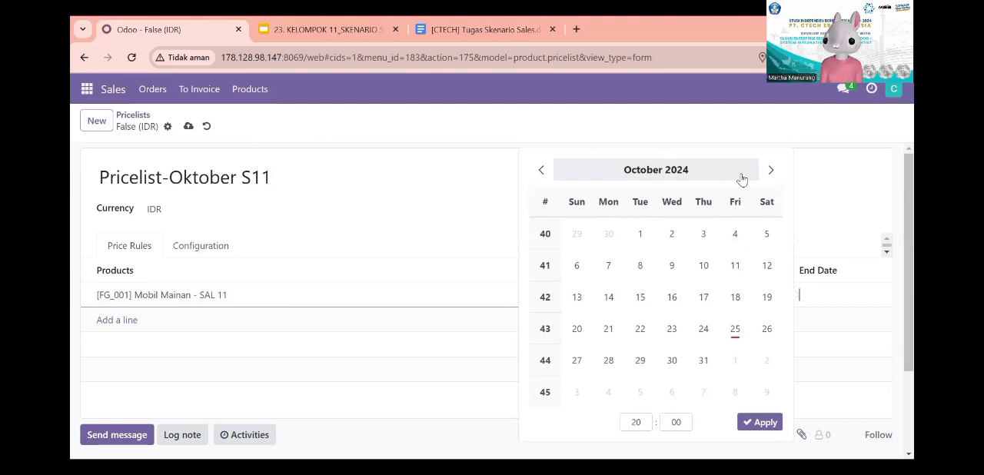
click(768, 170)
click(611, 363)
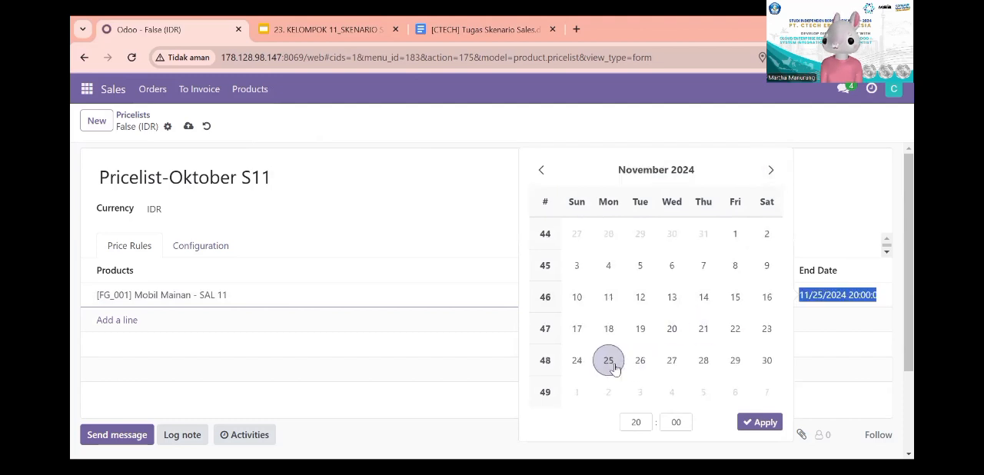
click(760, 422)
scroll(552, 309, down, 2)
scroll(423, 254, up, 2)
click(189, 127)
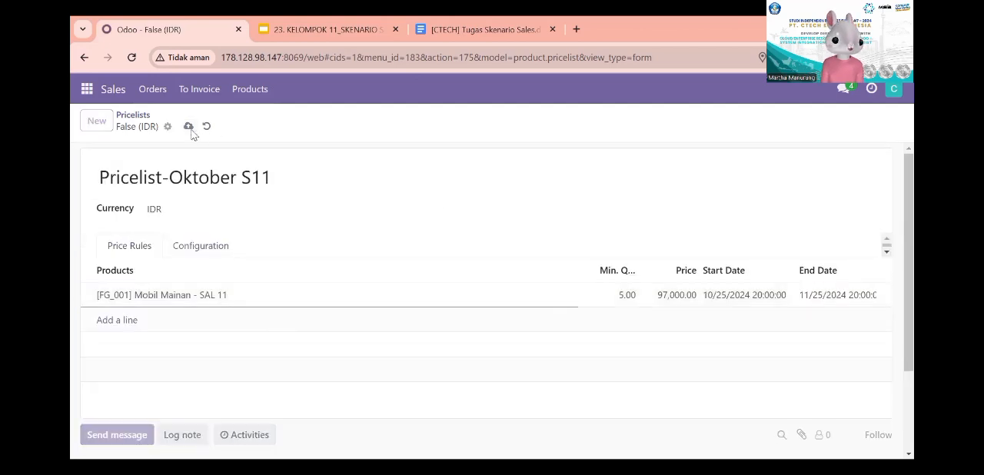
Step: Create a new quotation for the customer PT-Safira using the pricelist Pricelist-Oktober S11 (IDR)
click(113, 90)
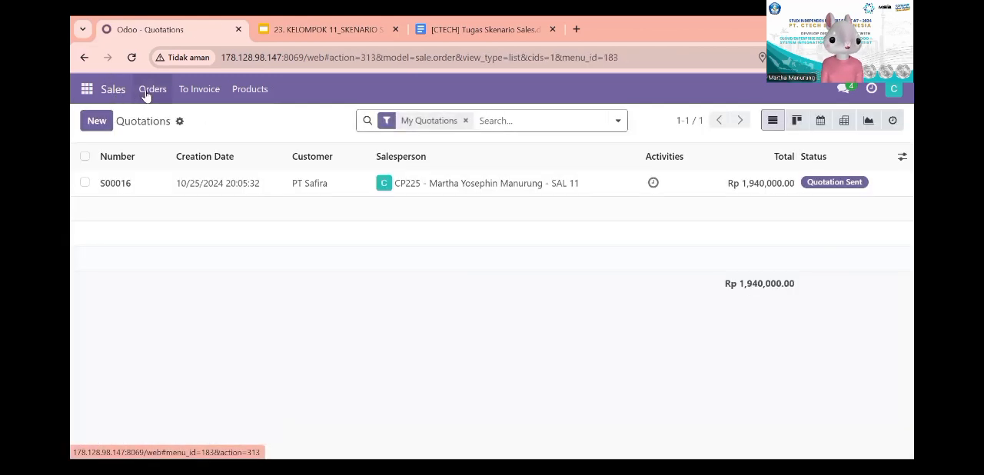
click(148, 92)
click(152, 119)
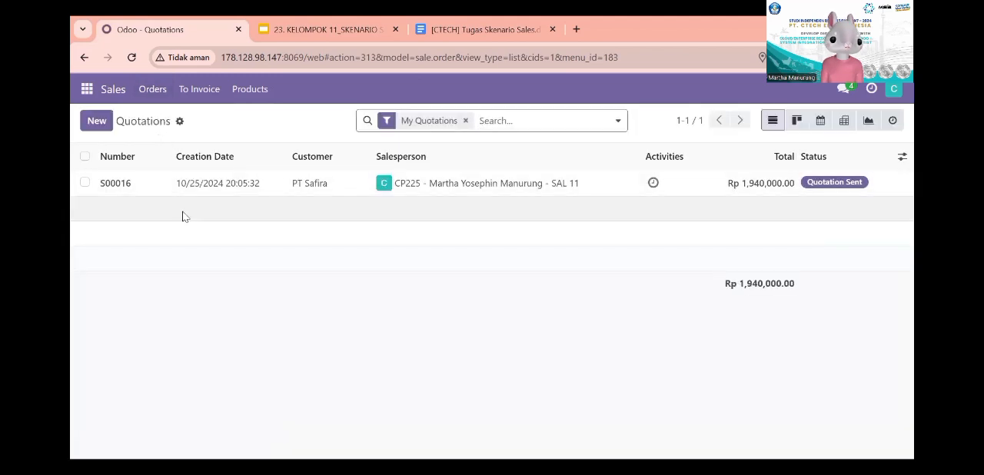
click(95, 125)
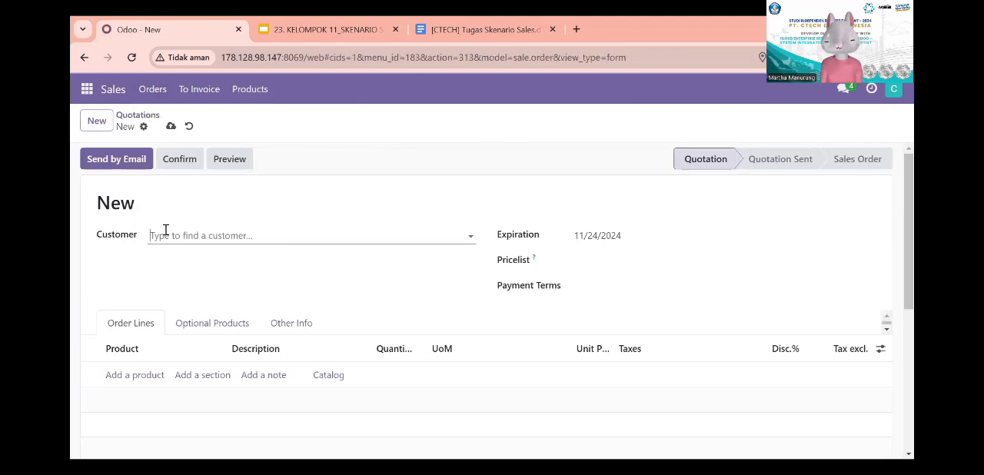
click(165, 233)
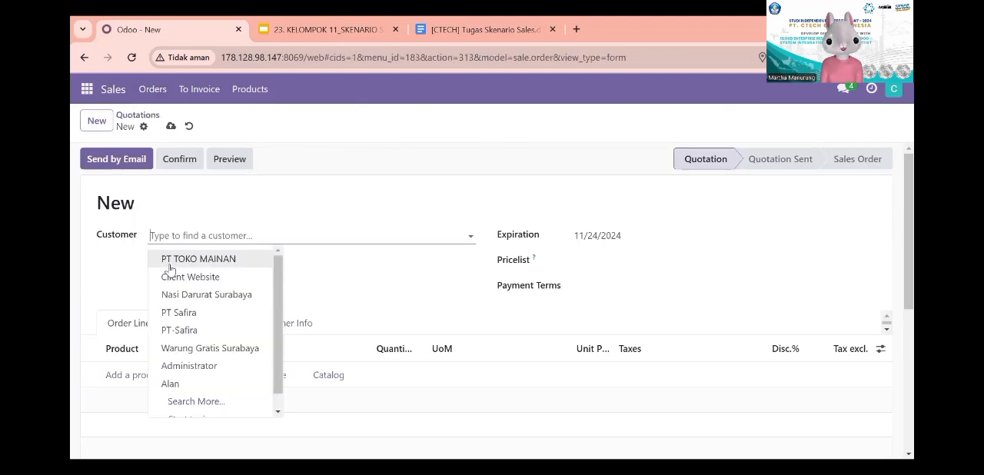
click(181, 330)
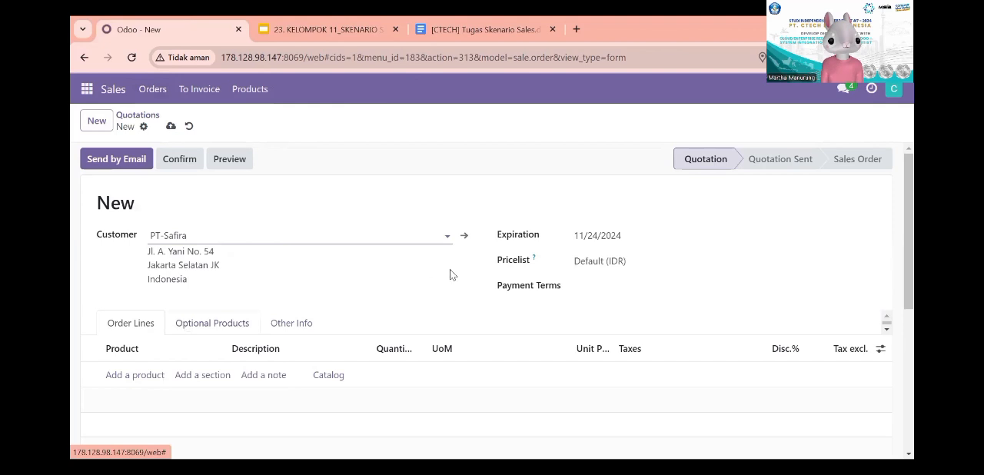
click(604, 265)
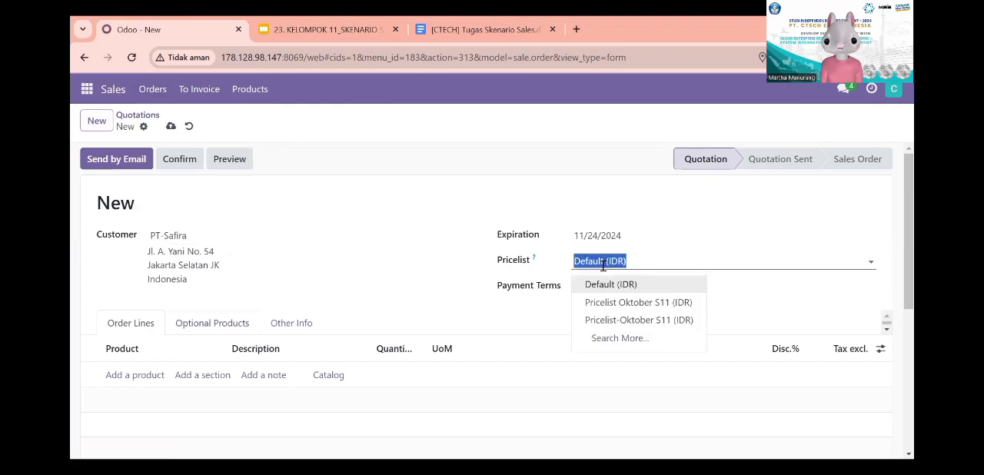
click(613, 319)
Step: Add the product [FG_001] Mobil Mainan - SAL 11 to the quotation's order lines
scroll(417, 306, down, 2)
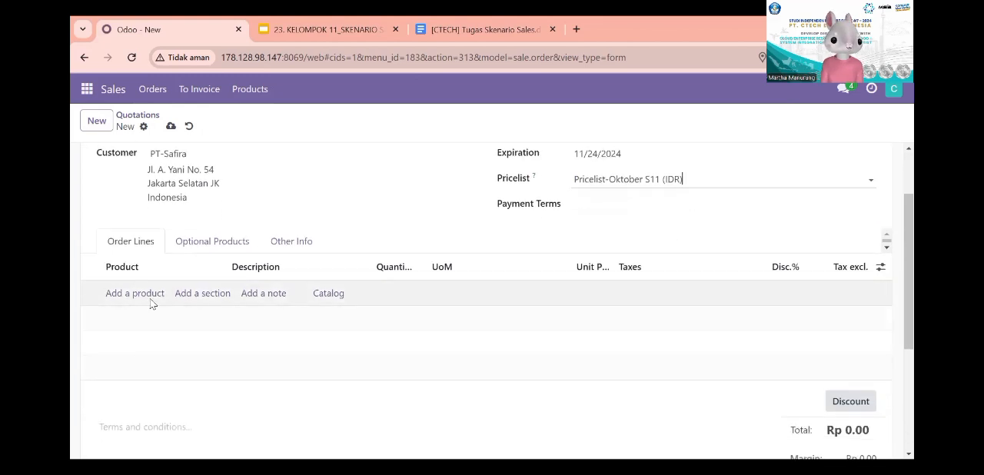
click(144, 300)
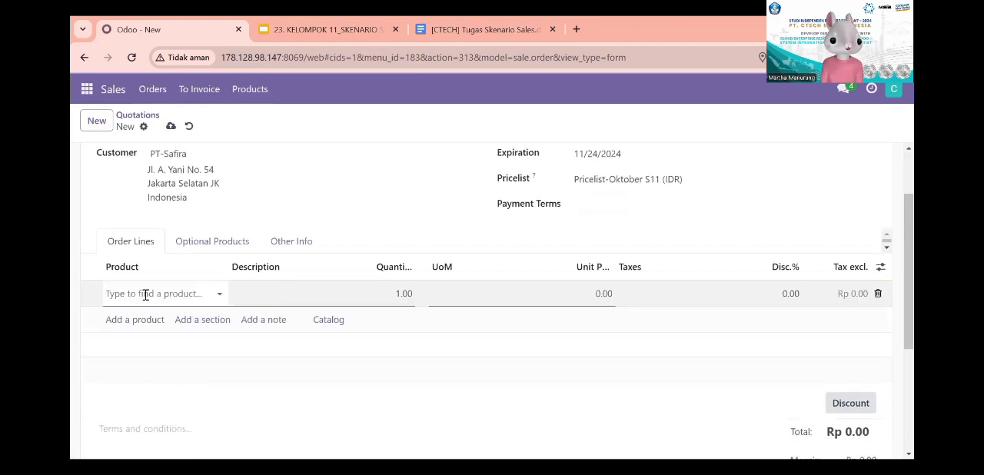
text(MOBI)
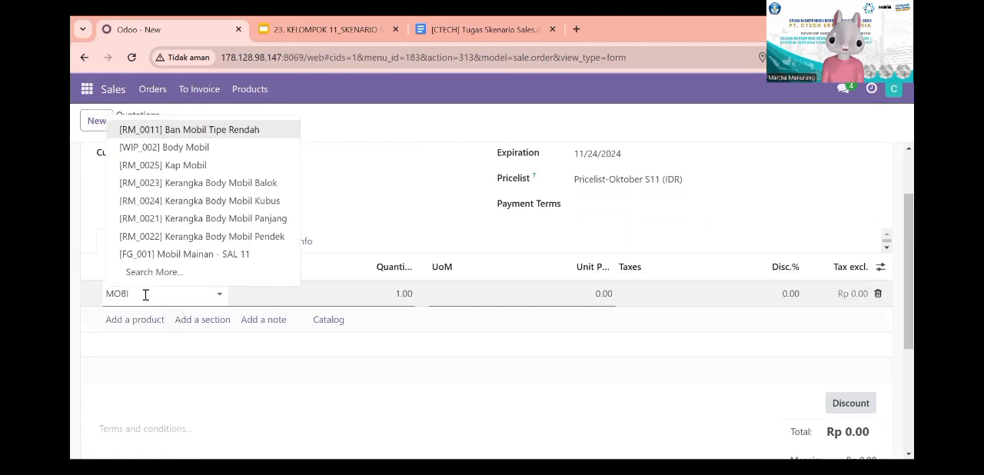
text(L)
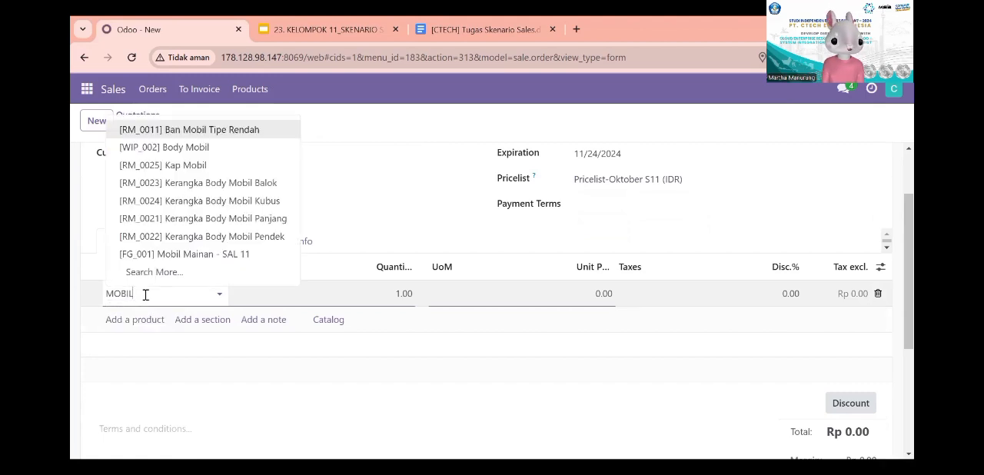
click(182, 254)
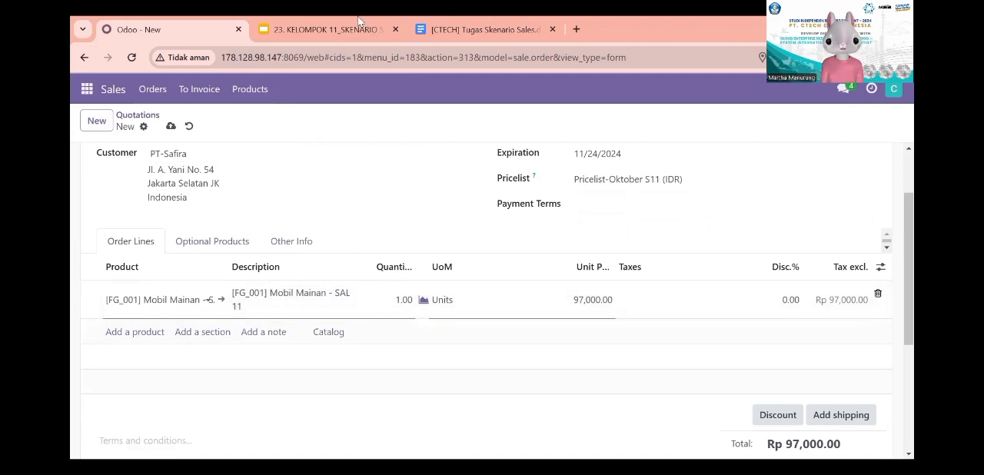
Step: Check the ordered quantity on the scenario slide and set the Mobil Mainan line's quantity to 20
click(323, 30)
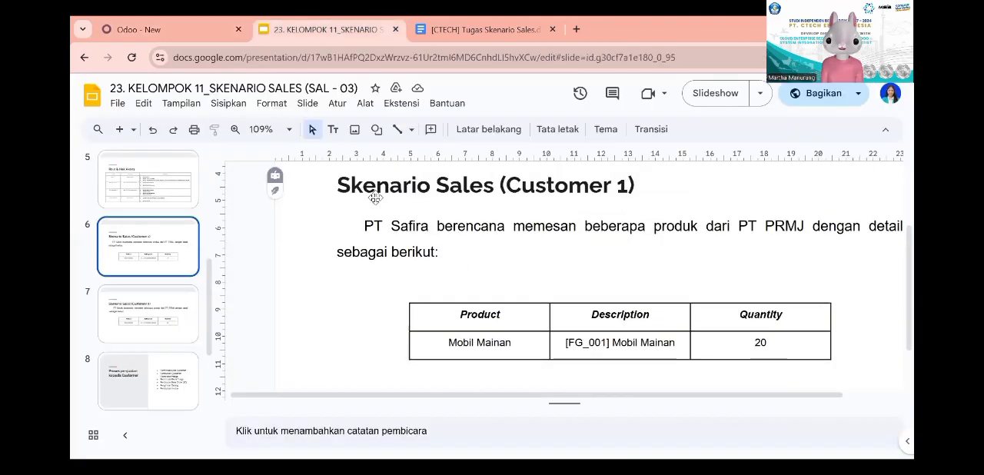
click(185, 29)
click(404, 297)
text(20)
click(444, 336)
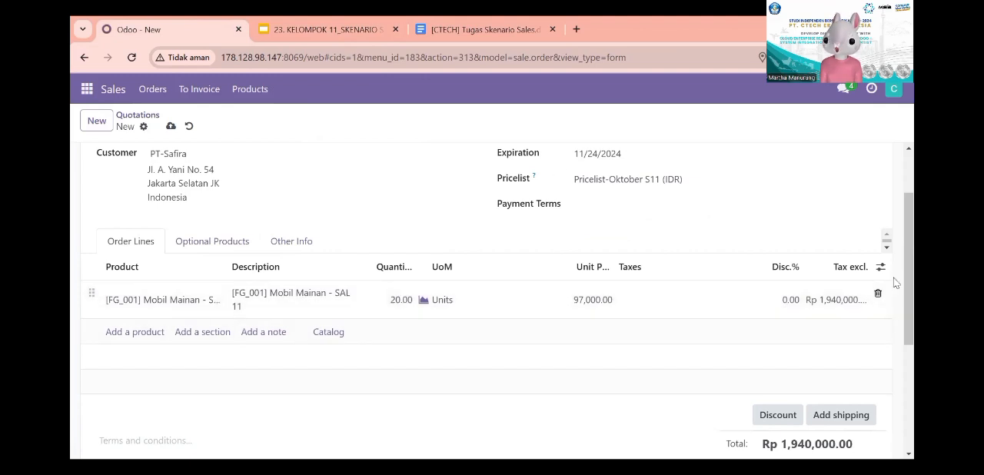
Step: Review the quotation's total and margin, and save the quotation
scroll(837, 305, down, 1)
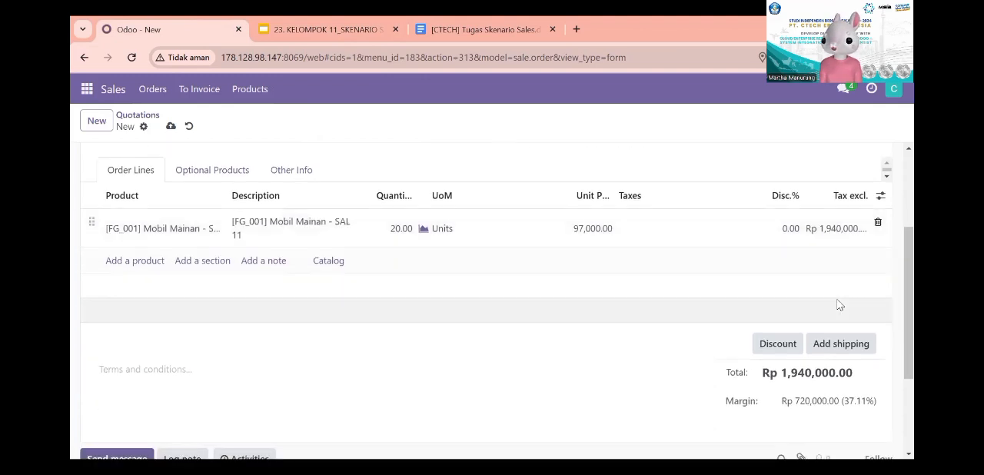
scroll(494, 299, down, 2)
scroll(495, 300, up, 4)
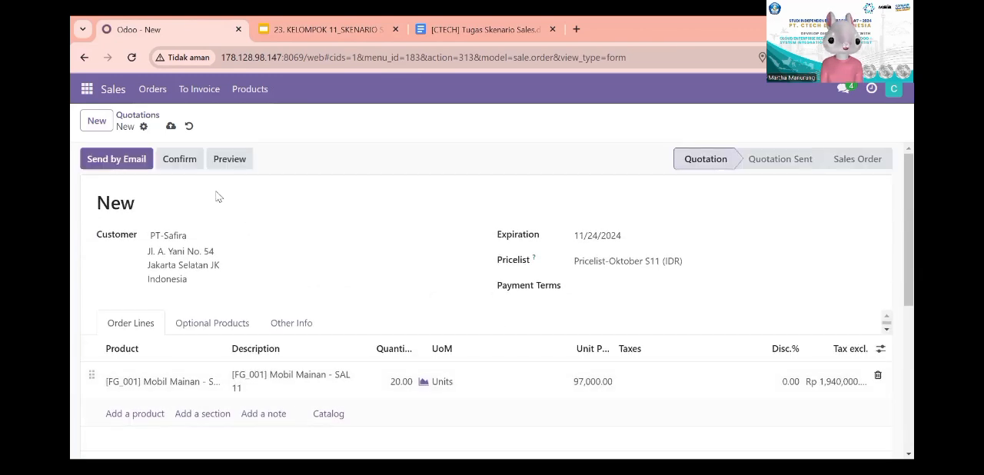
click(172, 128)
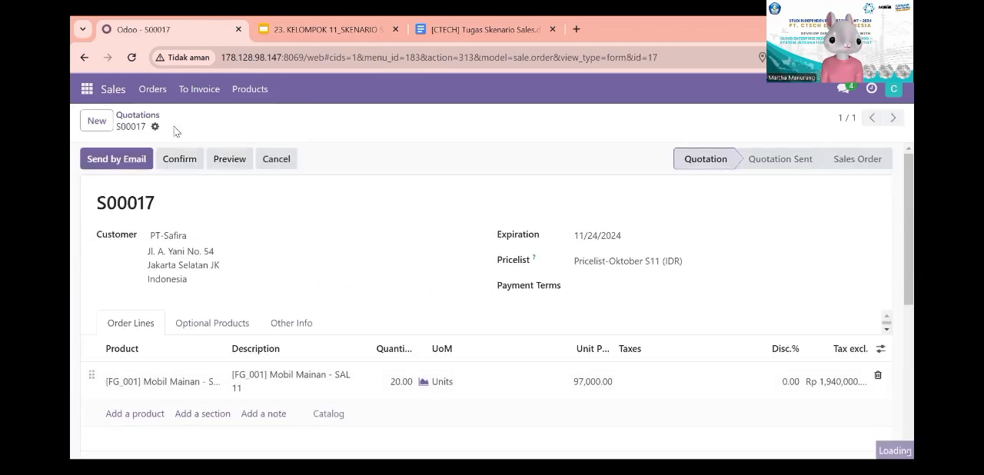
Step: Prepare the email for sending the quotation and add the SAL 11 colleague's contact as a second recipient
click(127, 158)
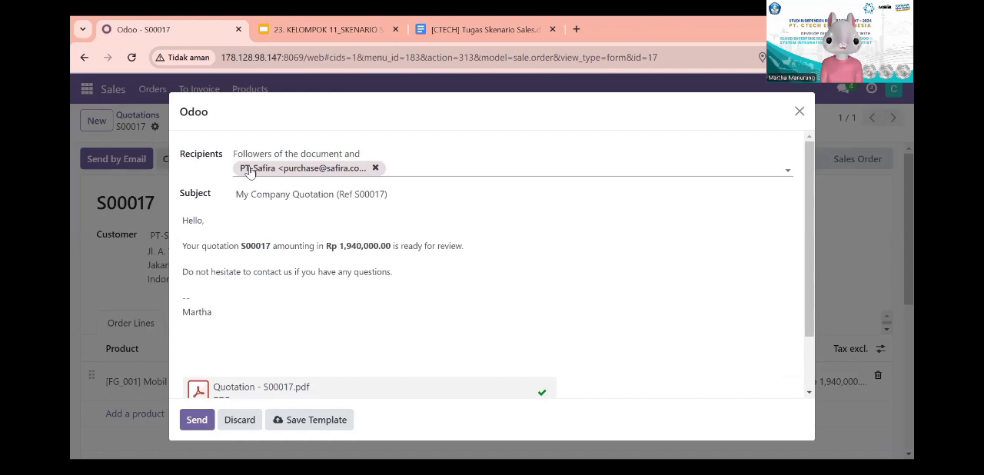
click(406, 166)
text(JO)
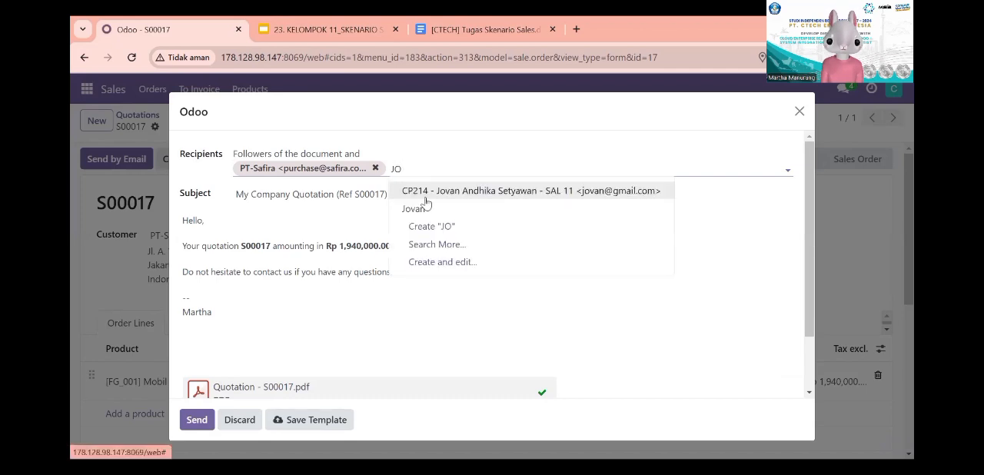
click(425, 196)
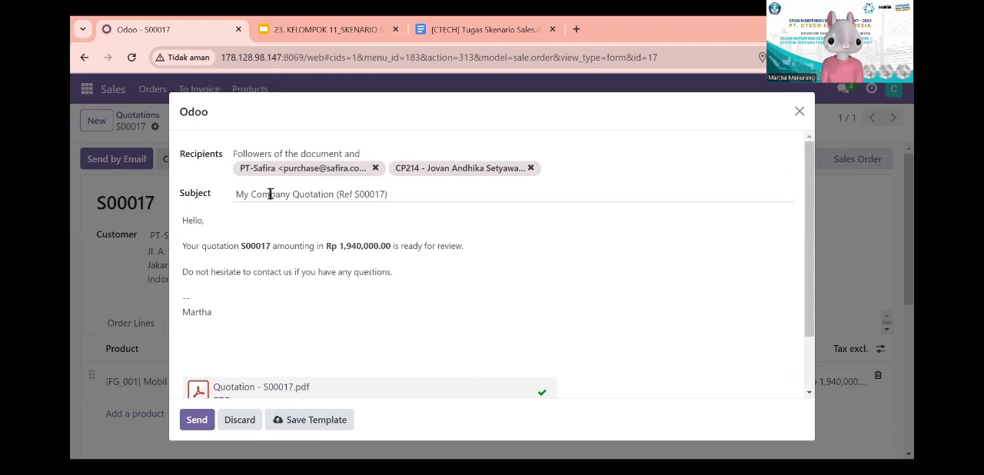
Step: Keep the blocked download of Quotation - S00017.pdf from the email, open the file and review its contents
scroll(333, 275, down, 2)
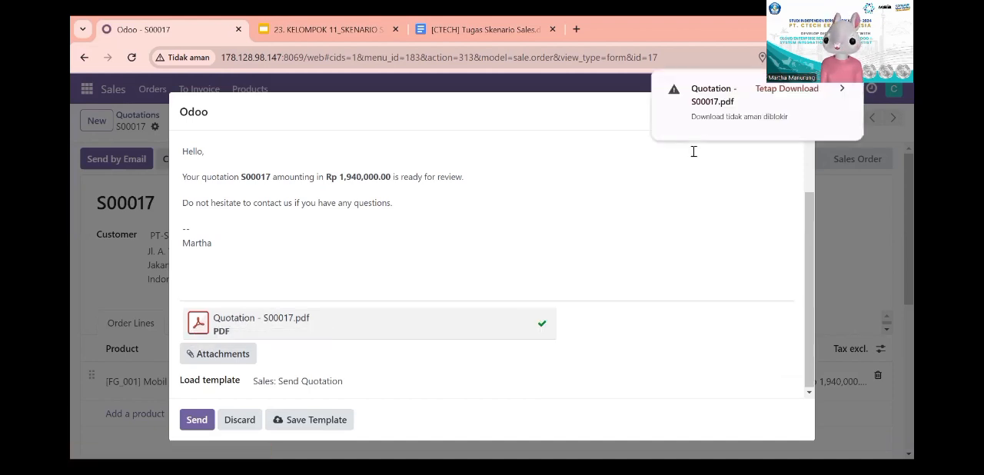
click(817, 90)
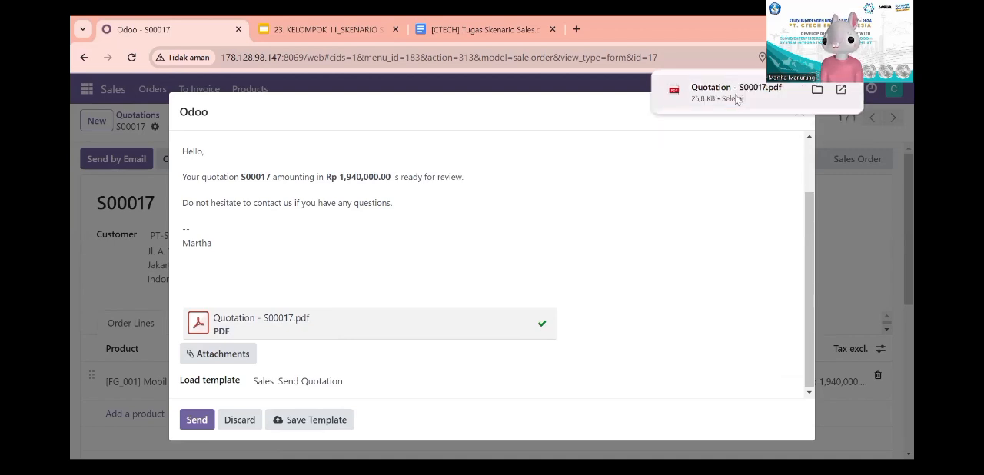
click(738, 97)
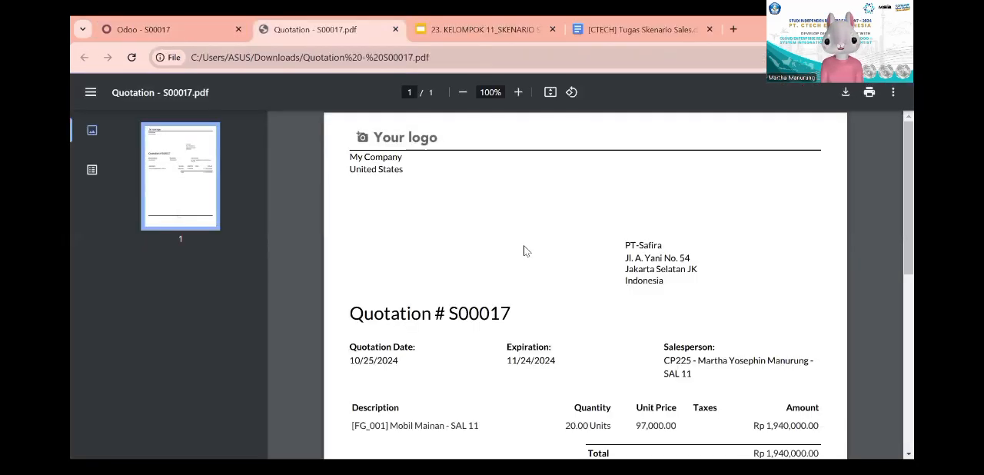
scroll(524, 251, down, 3)
scroll(524, 250, up, 1)
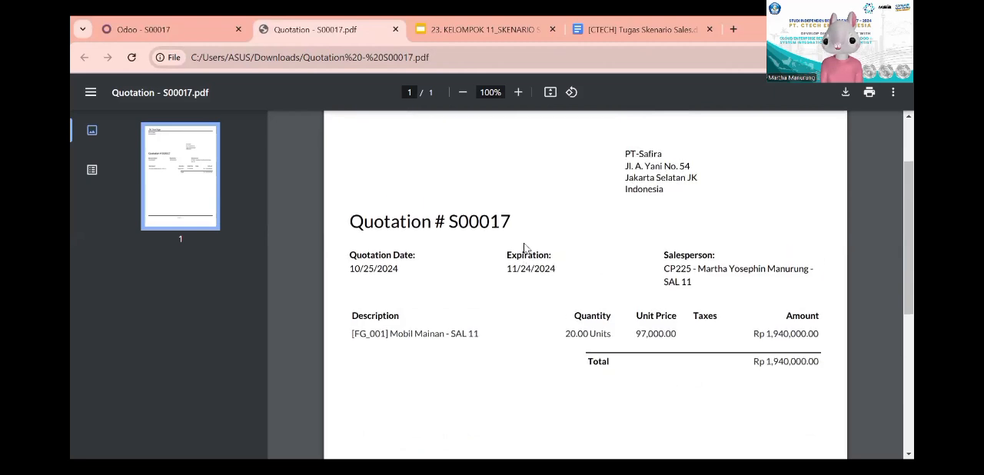
scroll(524, 248, down, 1)
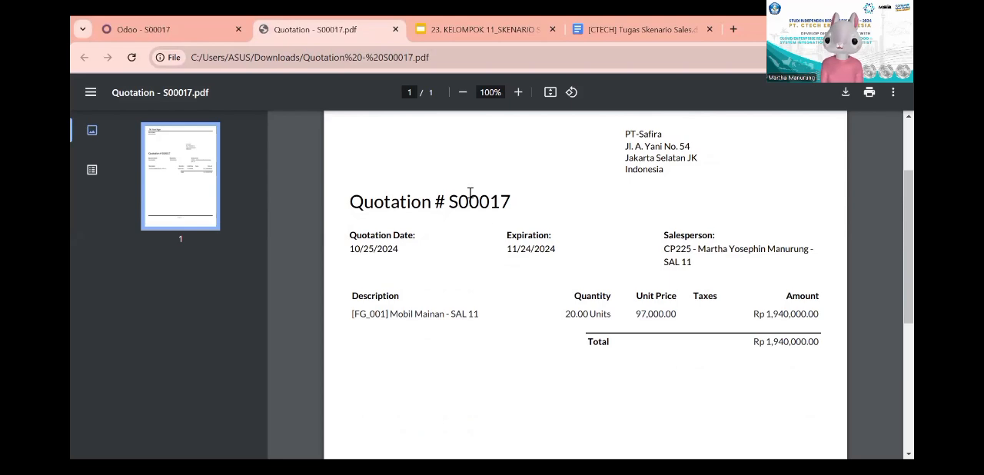
Step: Return to the Odoo quotation email, send it with the attached PDF and look over quotation S00017
click(216, 23)
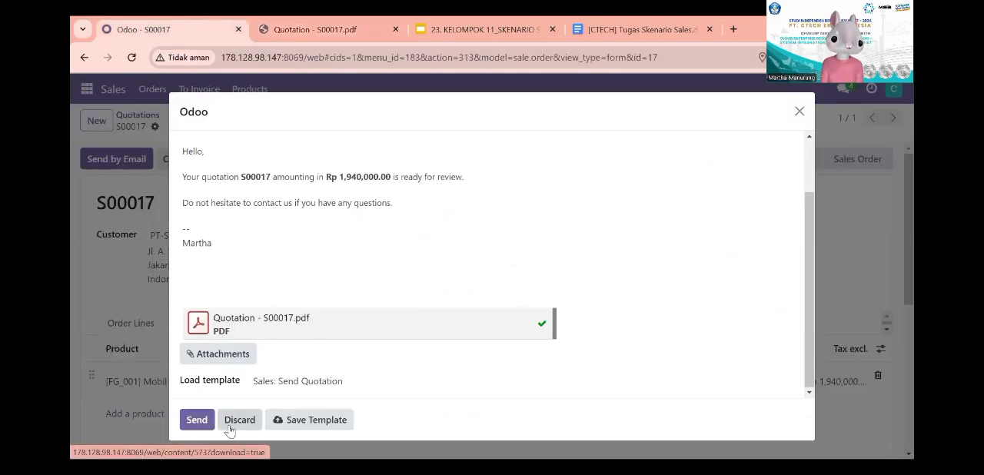
click(198, 419)
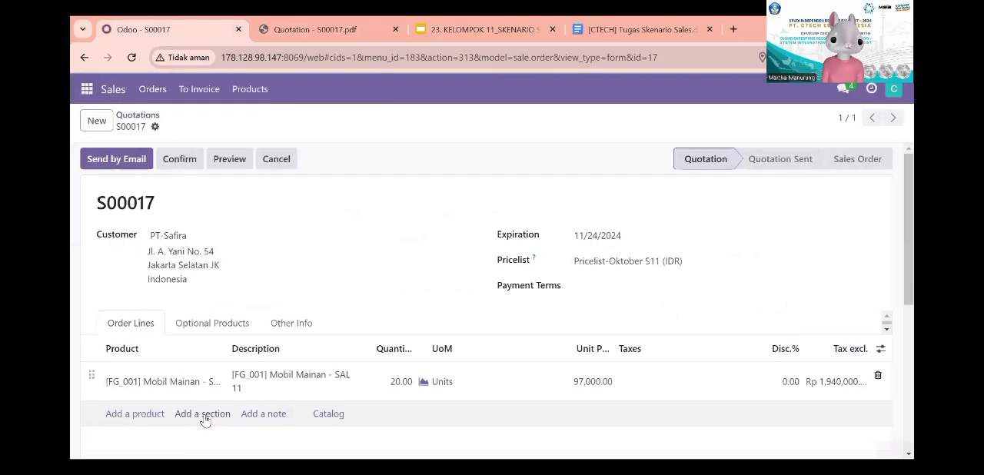
scroll(288, 258, down, 2)
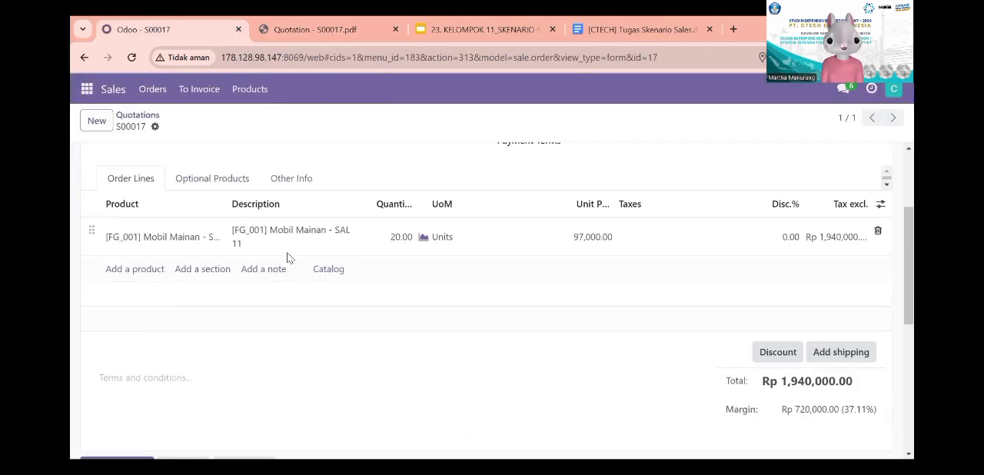
scroll(289, 259, up, 1)
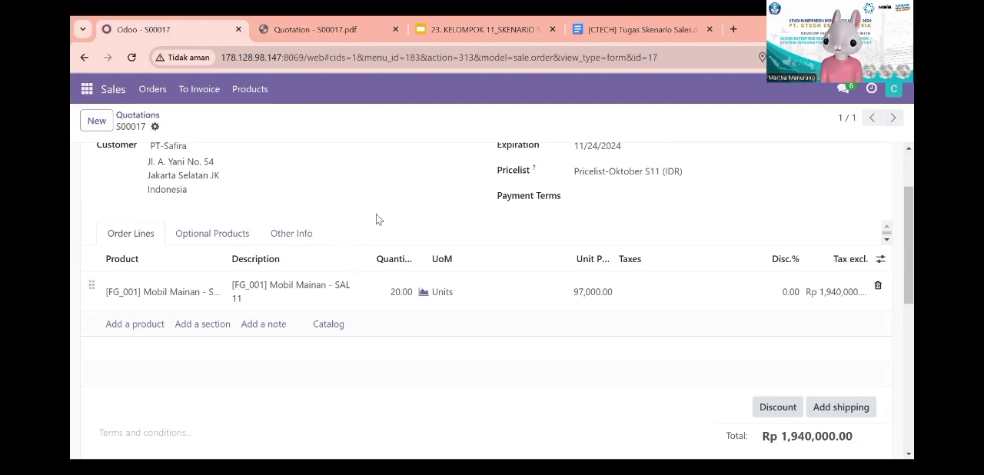
scroll(377, 216, up, 2)
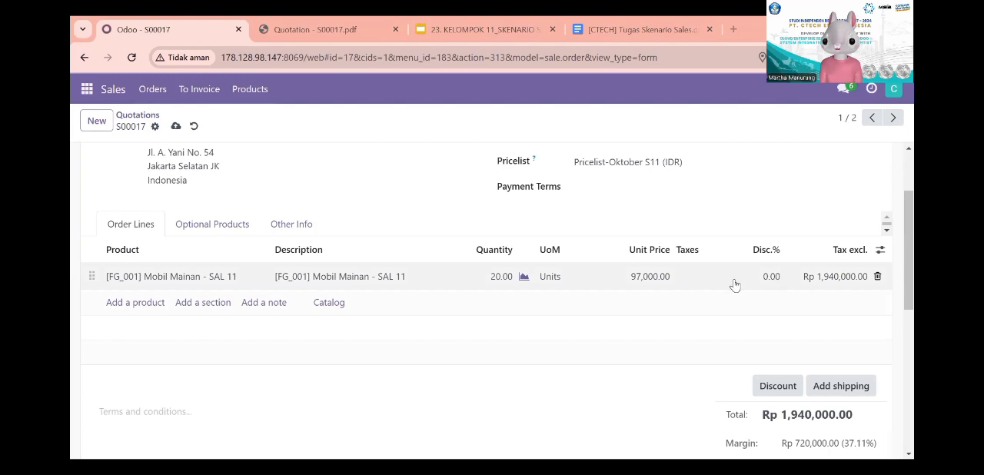
Step: Save the quotation with a 10% discount on the Mobil Mainan line and check its total and margin
click(772, 279)
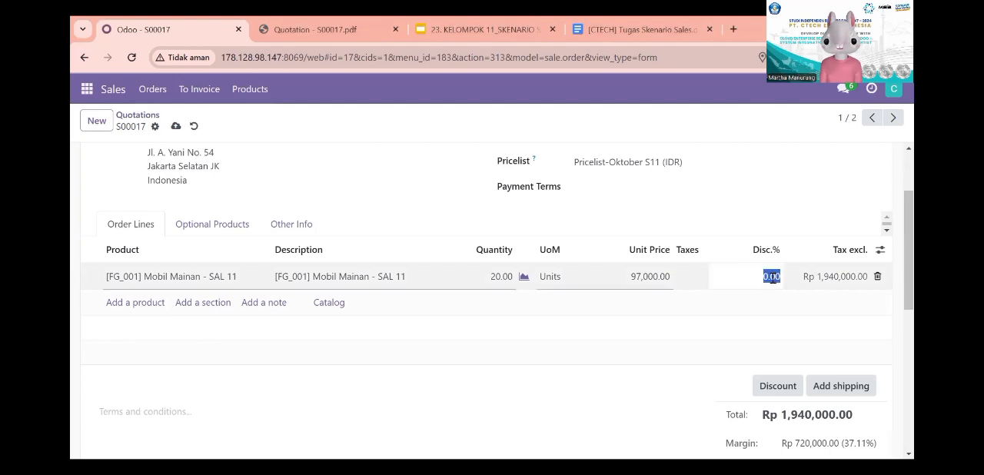
text(10)
key(Return)
click(776, 299)
scroll(776, 298, up, 1)
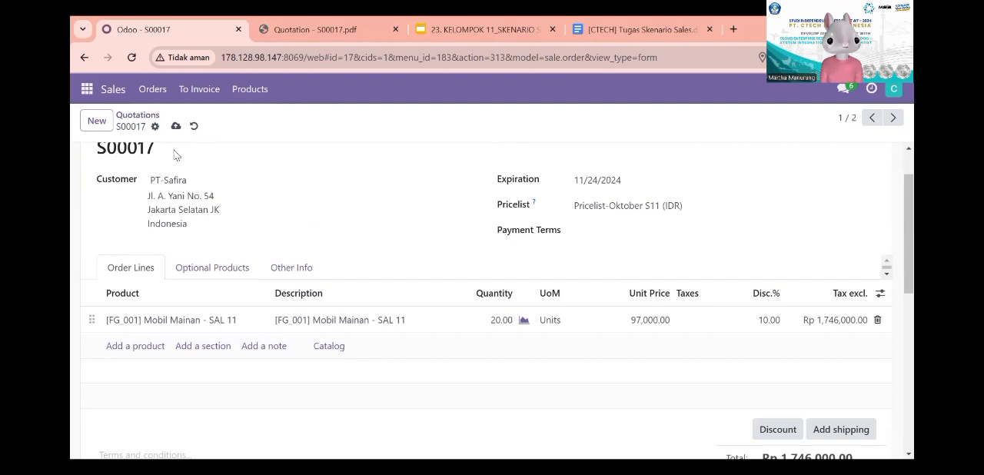
click(175, 127)
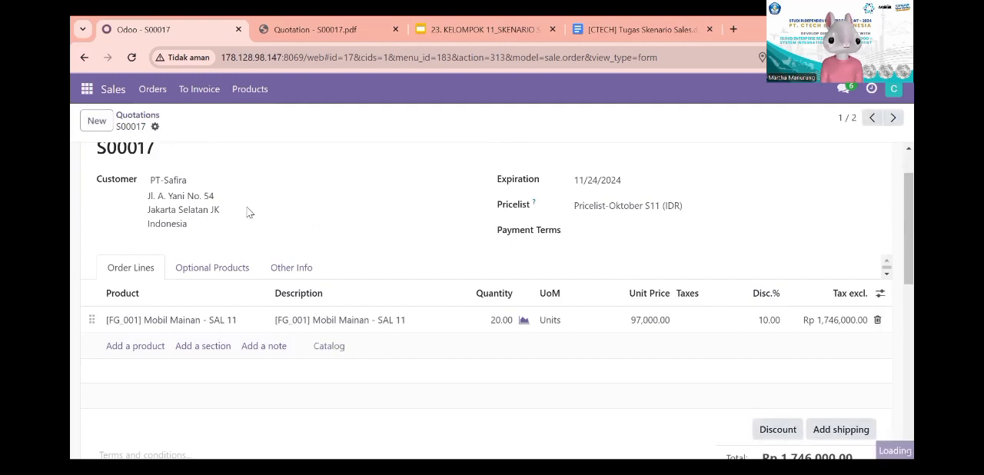
scroll(763, 279, down, 2)
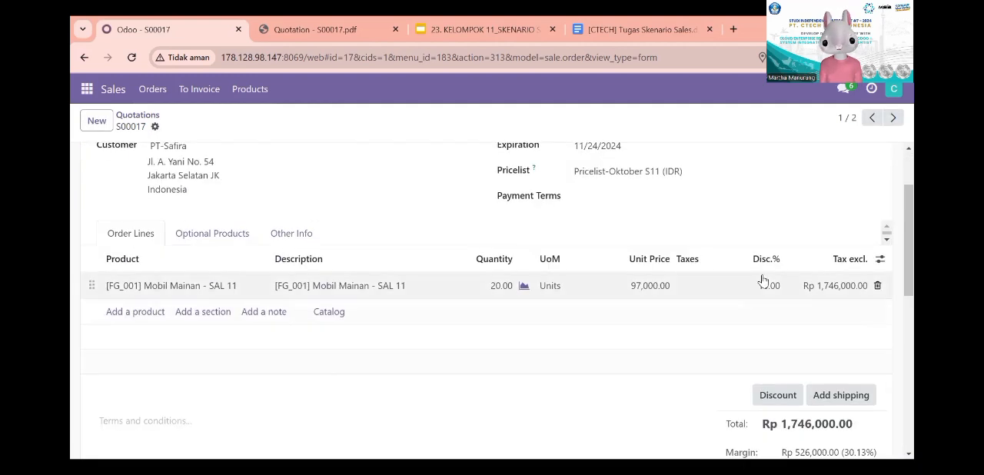
scroll(764, 280, down, 2)
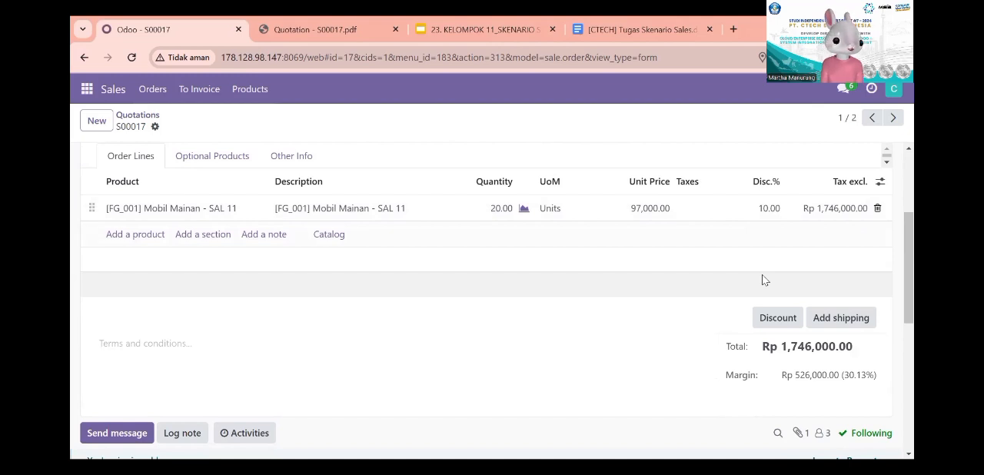
scroll(764, 280, up, 3)
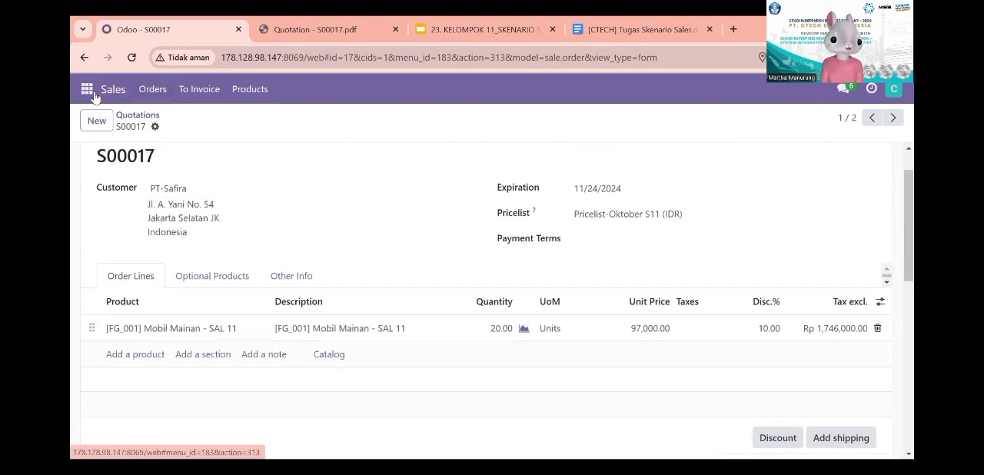
Step: Post the prepared message in the Discuss channel sal 11, asking the manager to approve a 10% discount for PT Safira
click(87, 90)
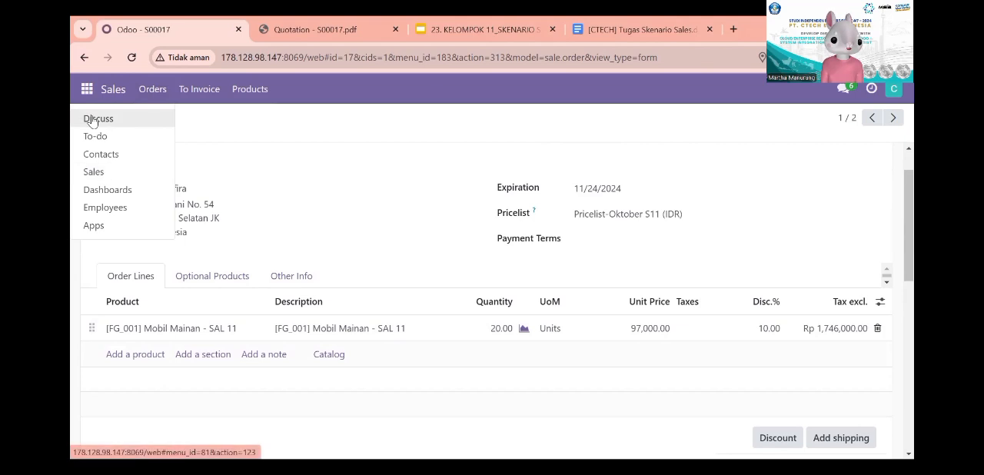
click(92, 120)
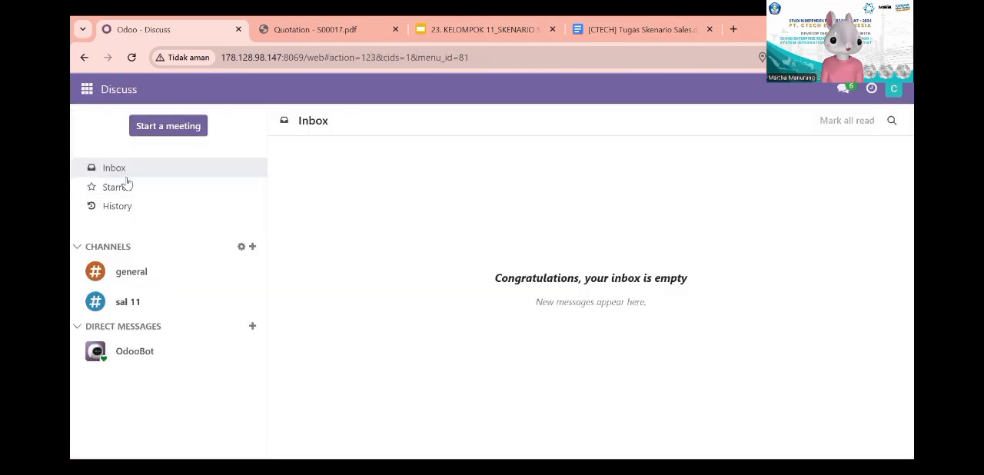
click(143, 304)
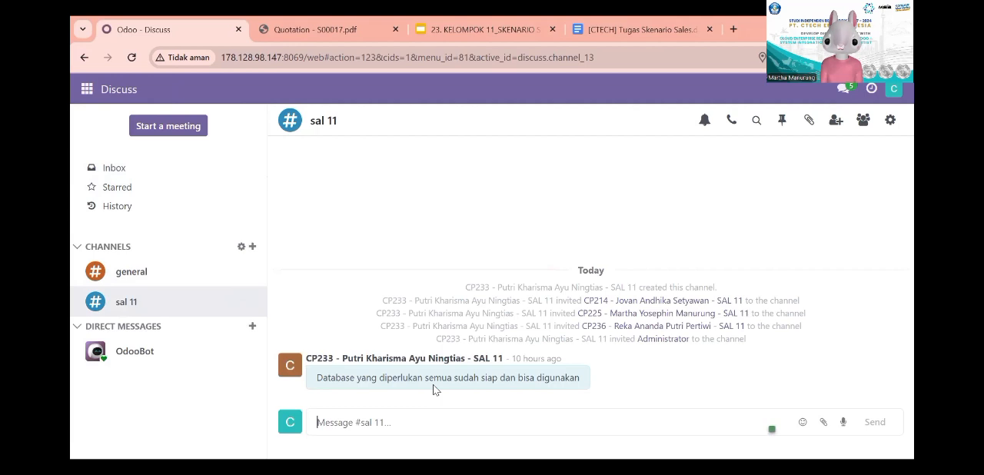
key(ctrl+v)
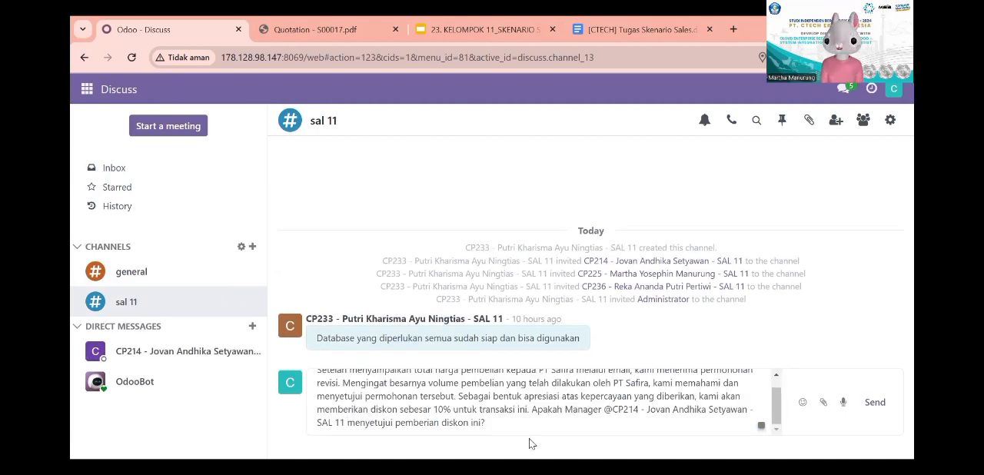
scroll(491, 400, up, 1)
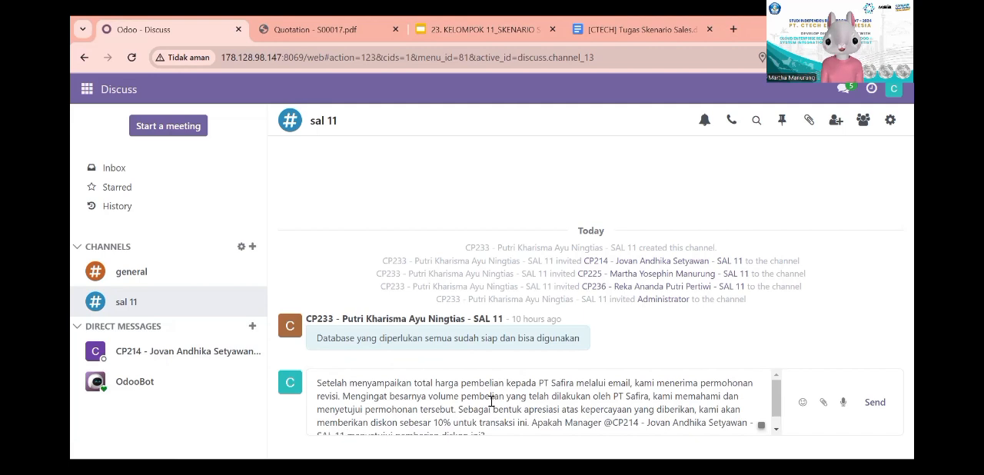
scroll(491, 401, down, 1)
scroll(491, 401, up, 1)
scroll(492, 401, down, 1)
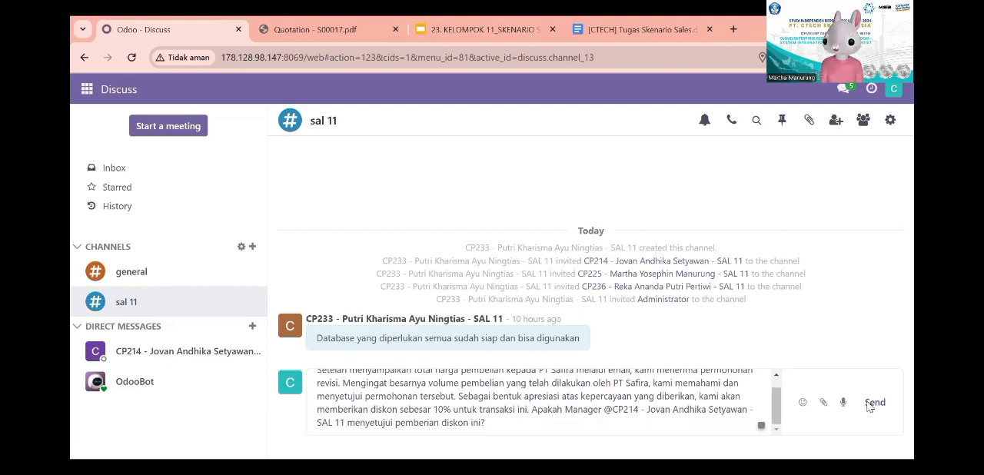
click(875, 402)
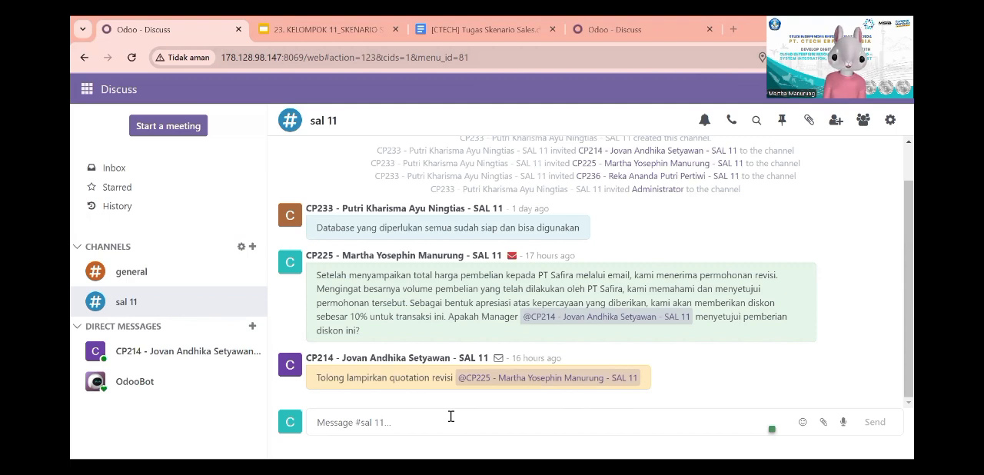
Step: Send "Berikut quotation revisi untuk diskon 10%" in the sal 11 channel with Quotation - S00017 (1).pdf attached
click(824, 422)
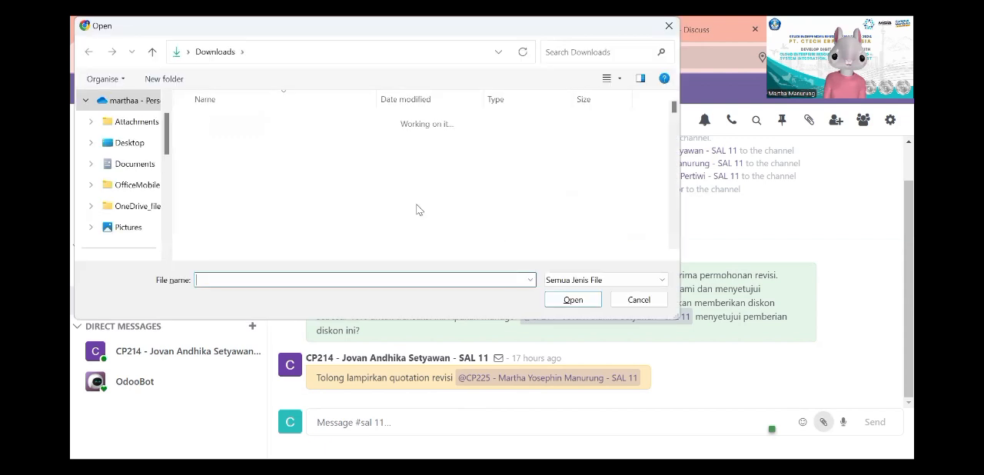
click(347, 156)
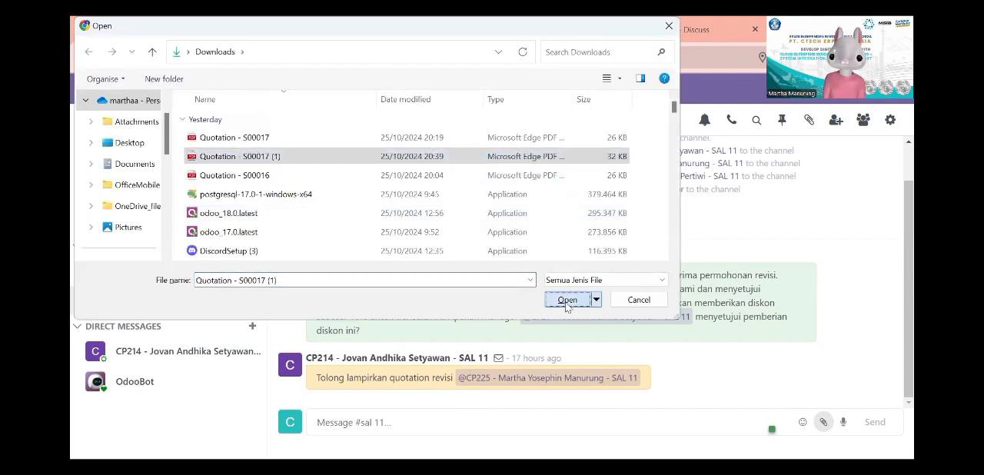
click(567, 300)
click(455, 391)
text(Berikut quotation revisi untuk diskon 10%)
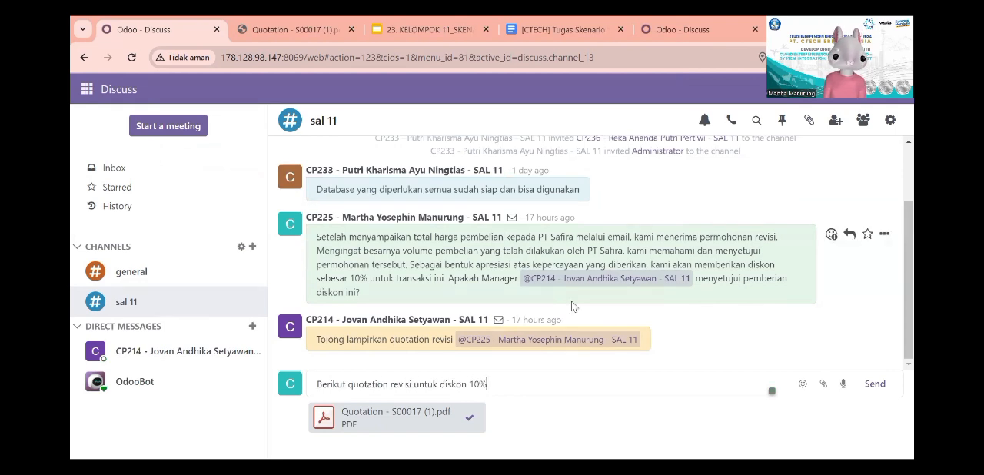
click(877, 384)
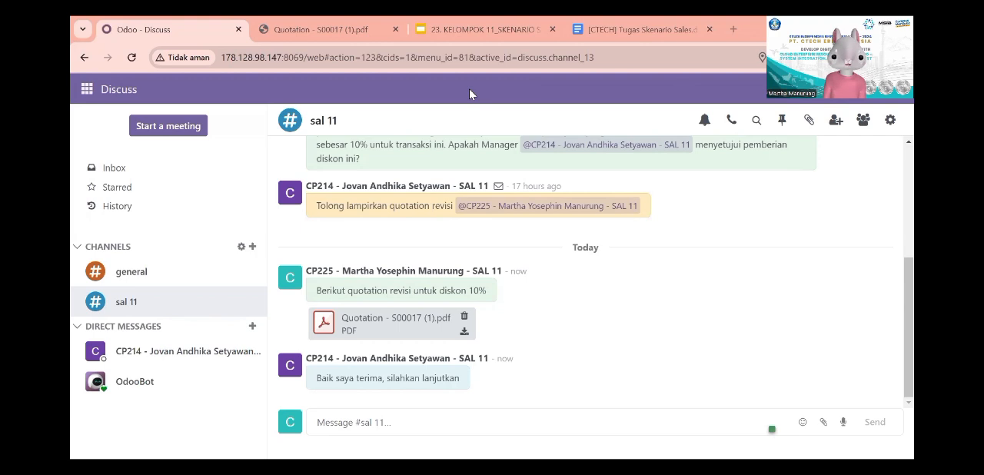
Step: Go back to quotation S00017 in Sales and set the Mobil Mainan line's discount to 10%
click(87, 87)
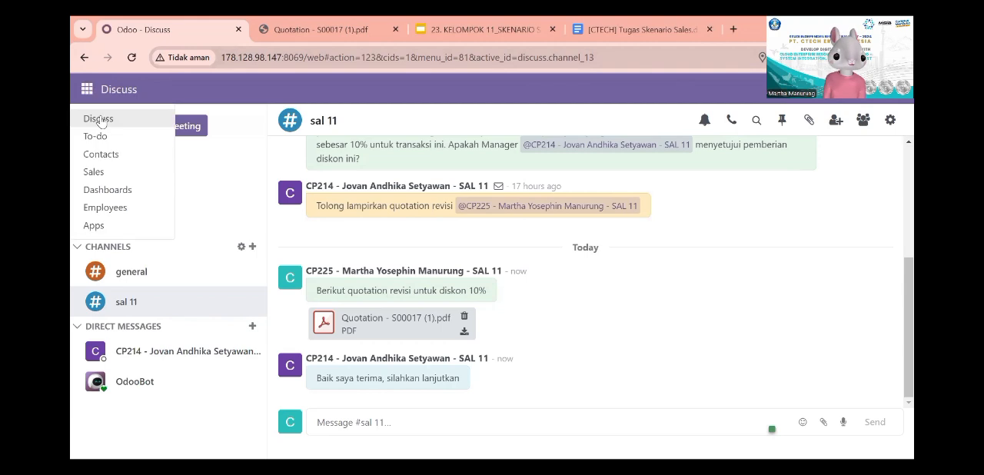
click(108, 174)
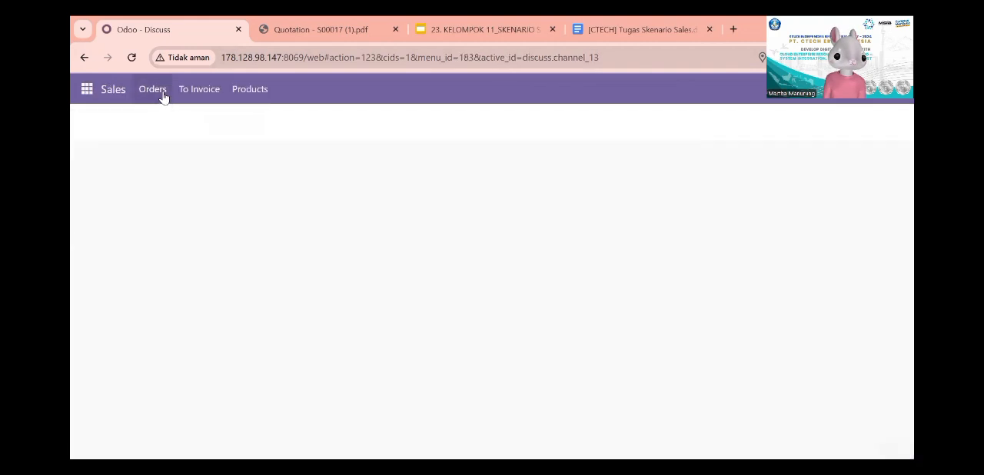
click(385, 183)
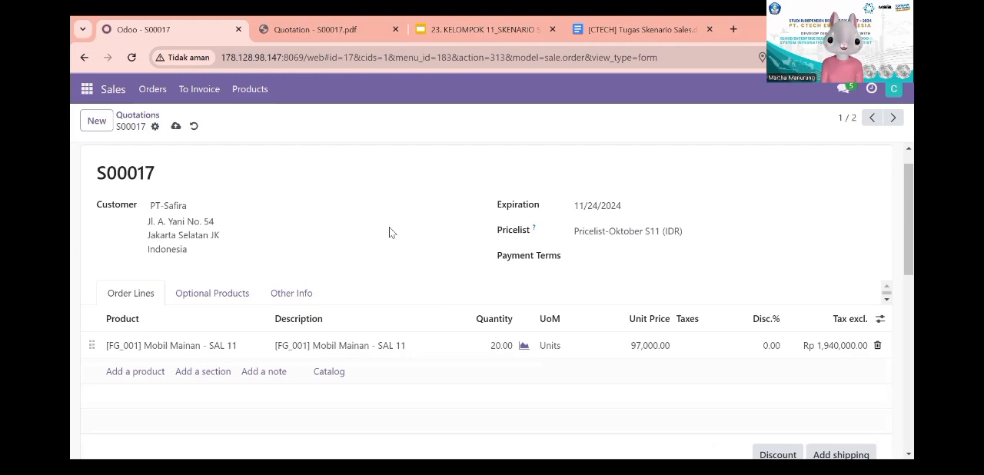
click(760, 349)
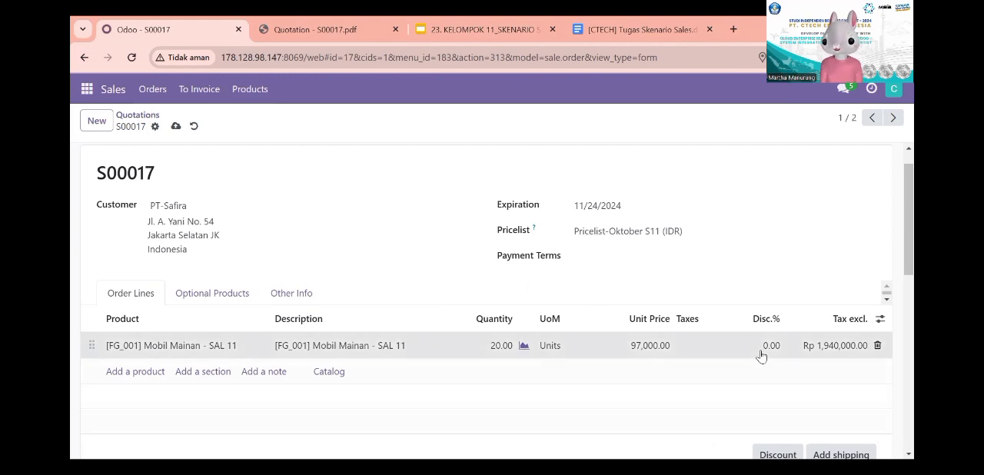
text(1)
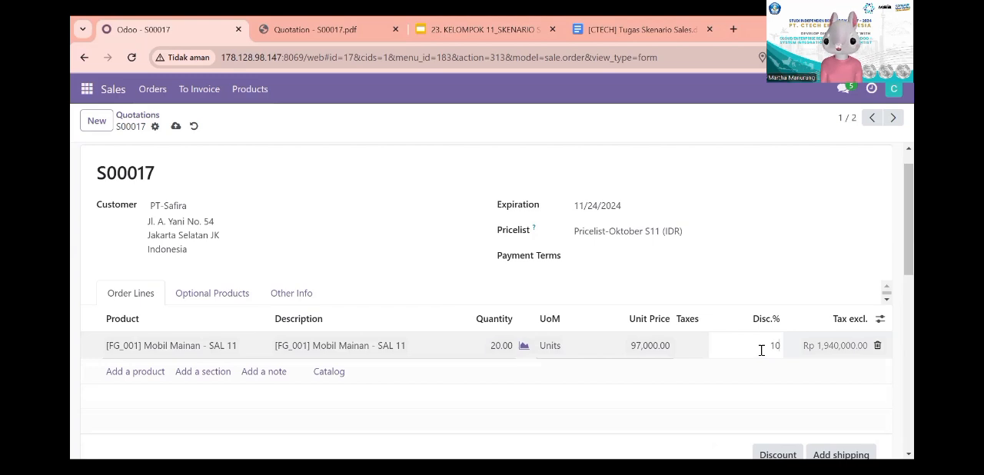
text(0)
click(747, 422)
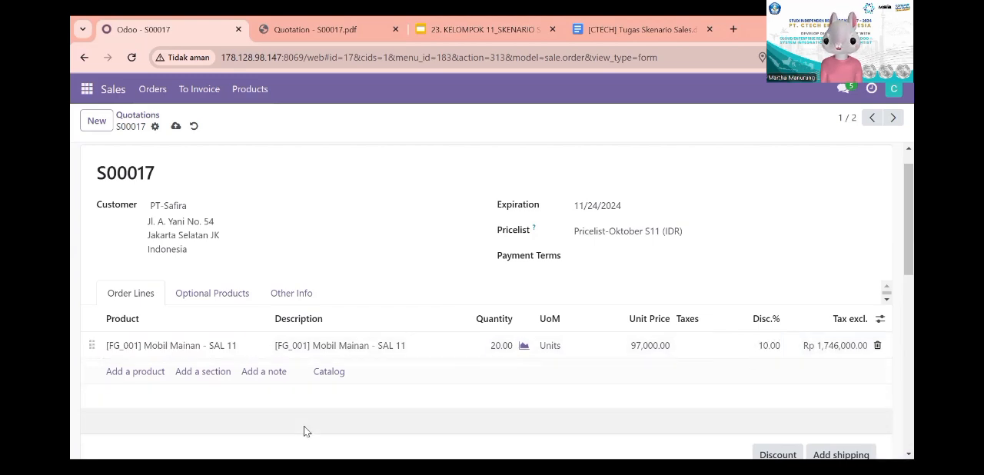
Step: Add the order note "PT PRMJ menerima permintaan revisi dan bersedia untuk memberikan diskon sebesar 10%"
click(257, 373)
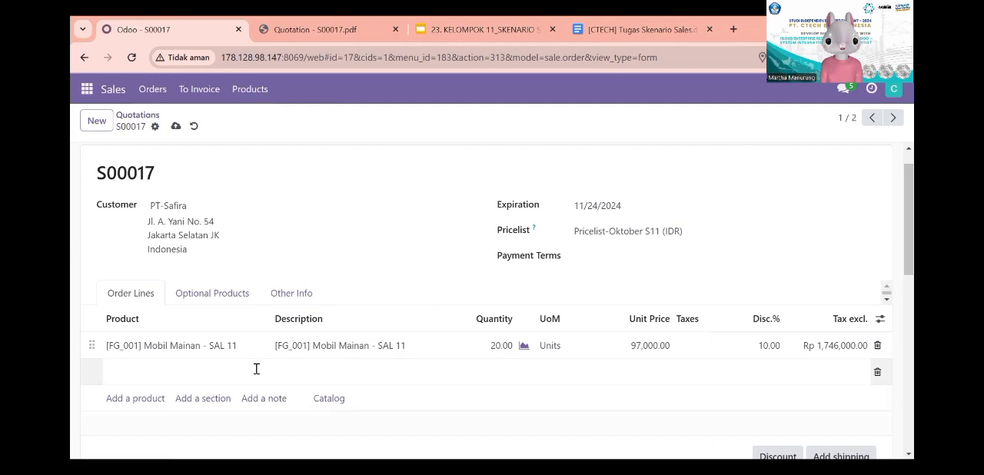
scroll(255, 367, down, 1)
text(Perusahaan)
click(452, 23)
click(171, 29)
click(216, 334)
text(PT PRMJ menerima permintaan revisi dan bersedia )
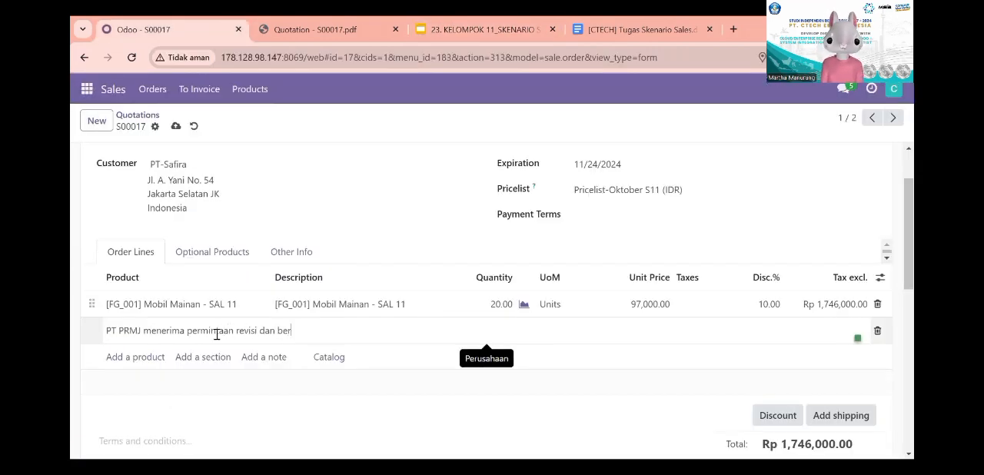
text(untuk memberikan diskon sebesar 10%)
click(300, 404)
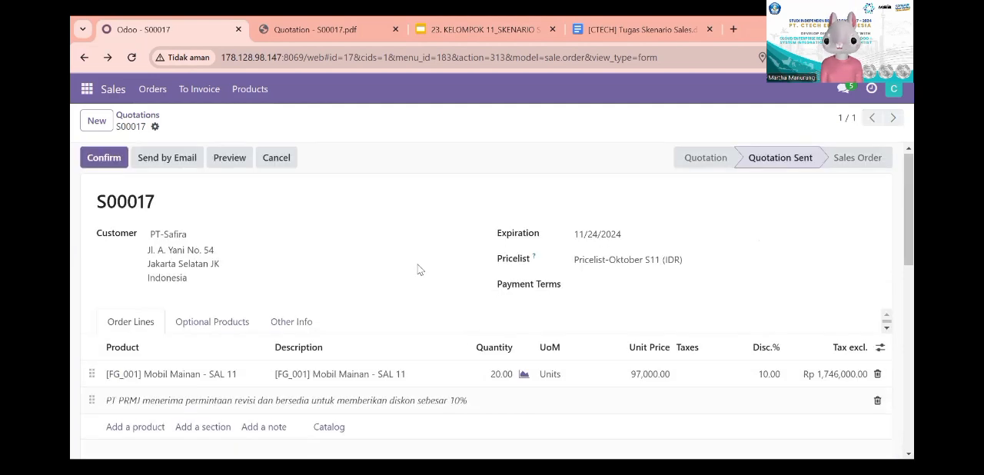
Step: Prepare the email stating that quotation S00017 is revised and amounts to Rp 1,746,000, and open the downloaded Quotation - S00017 (1).pdf
scroll(419, 269, down, 1)
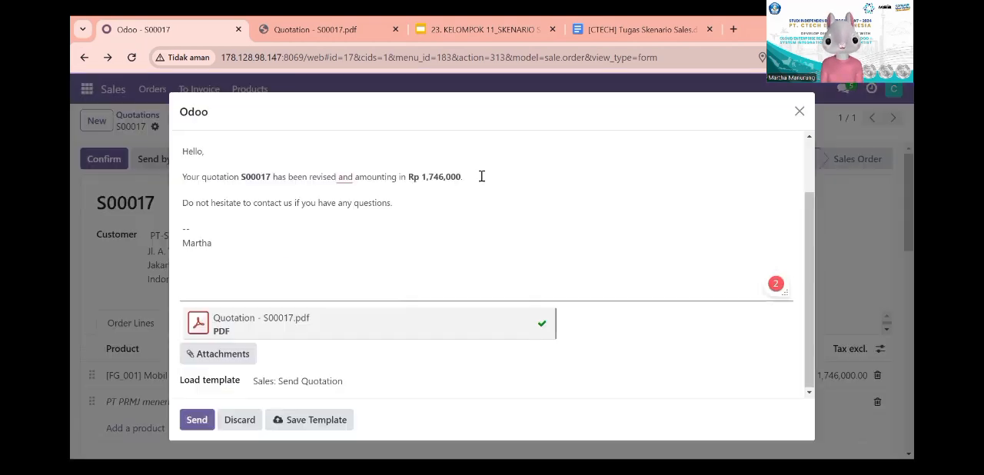
scroll(482, 181, up, 1)
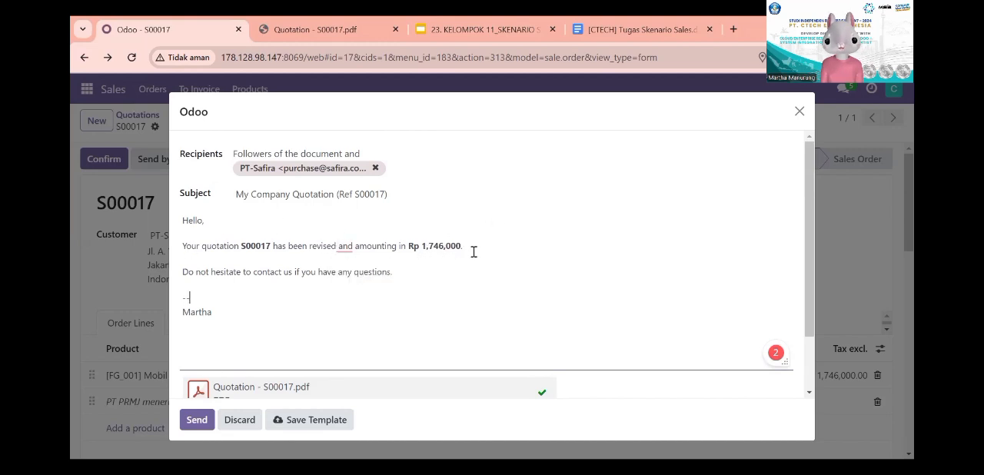
scroll(248, 282, down, 1)
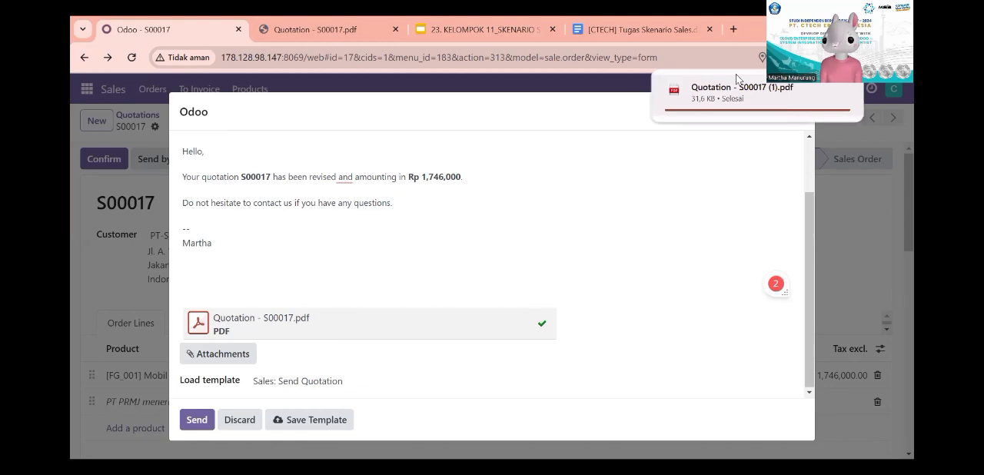
click(738, 91)
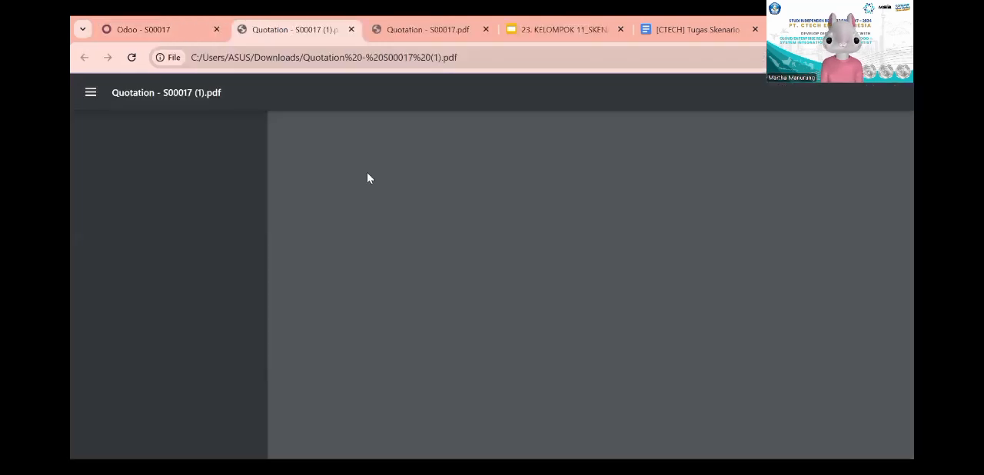
Step: Check the discount, note and total in the revised quotation PDF, and send the revised S00017 quotation email from Odoo
scroll(492, 279, down, 2)
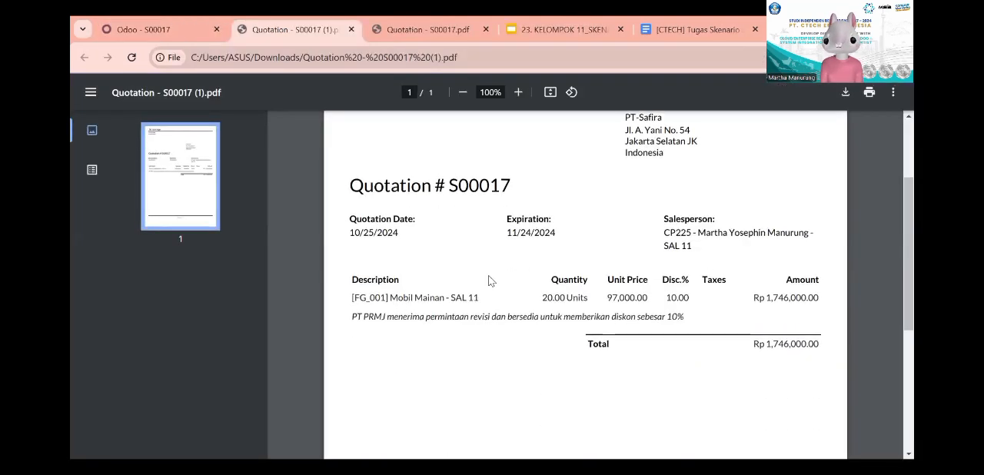
scroll(489, 281, down, 1)
scroll(489, 281, up, 1)
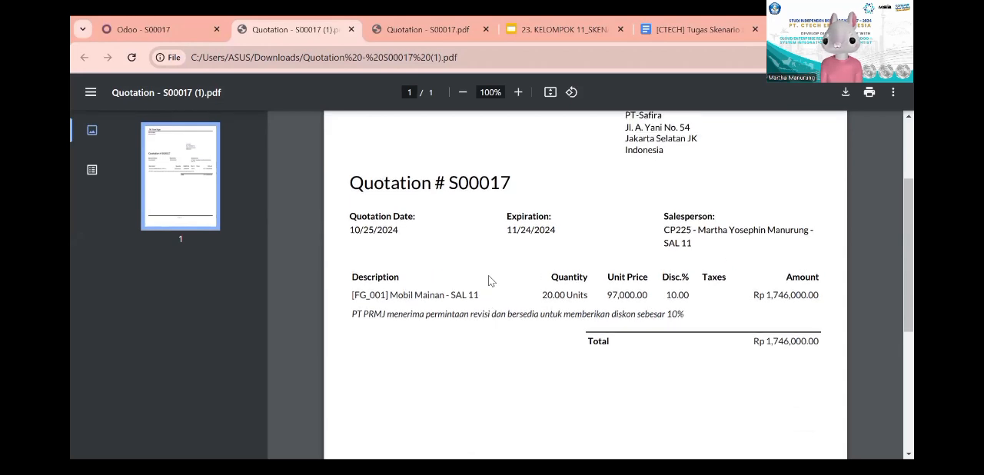
click(180, 23)
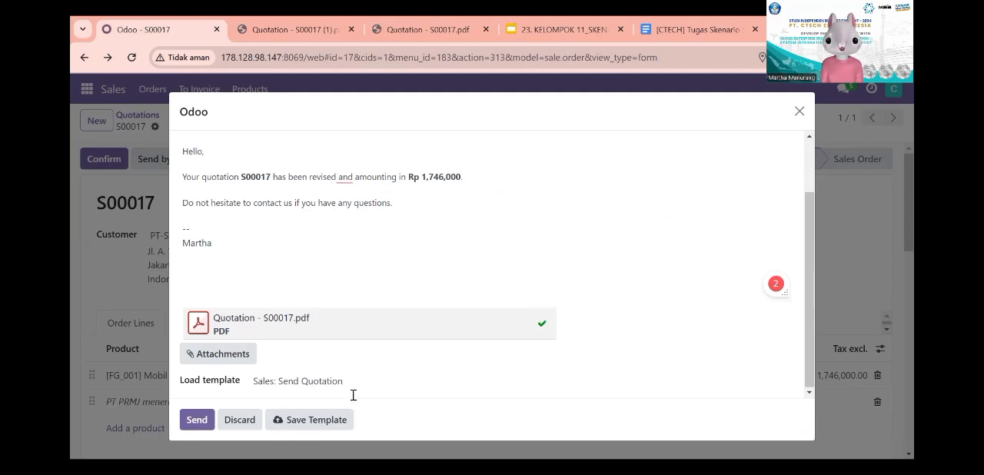
click(202, 416)
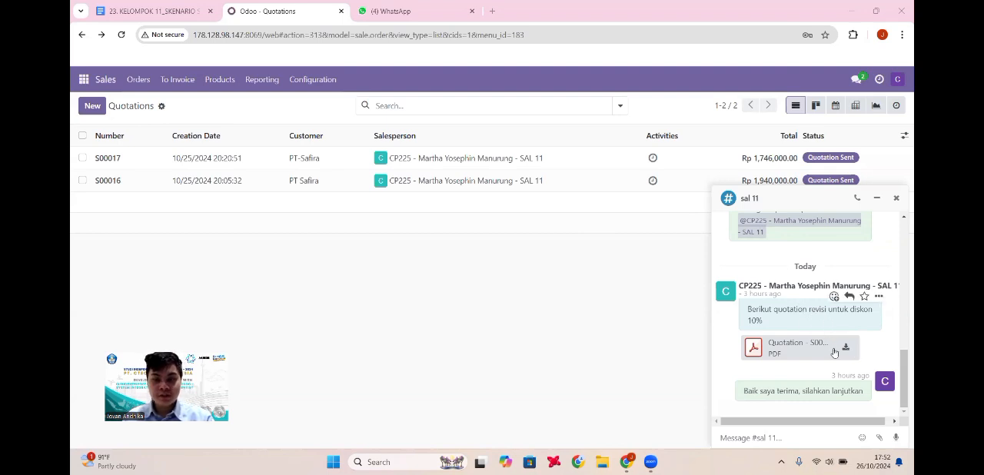
Step: Open Quotation - S00017 (1).pdf from the sal 11 channel, review its discount, note and total, and close the preview
click(810, 347)
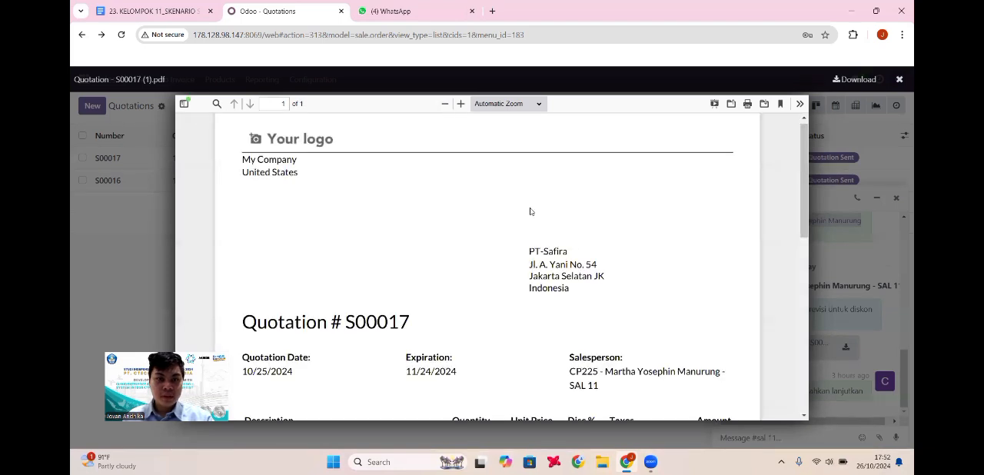
scroll(535, 239, down, 3)
scroll(540, 265, up, 1)
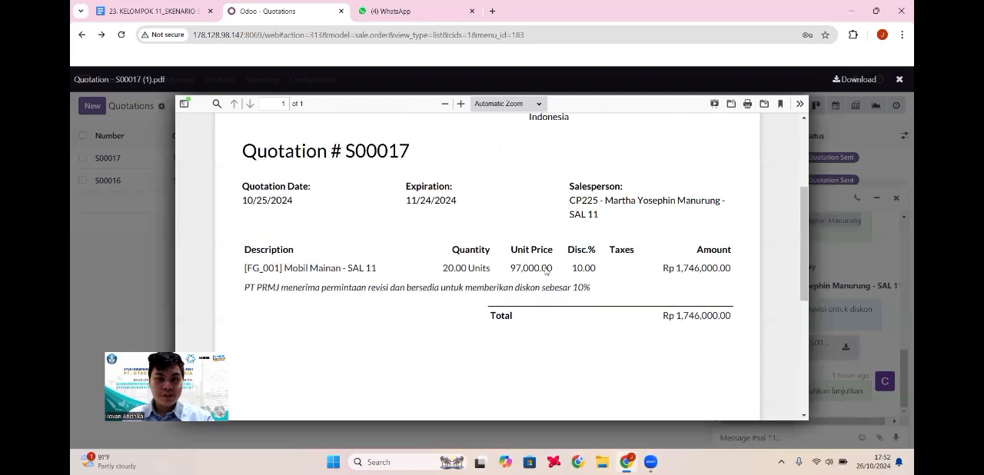
scroll(548, 271, up, 1)
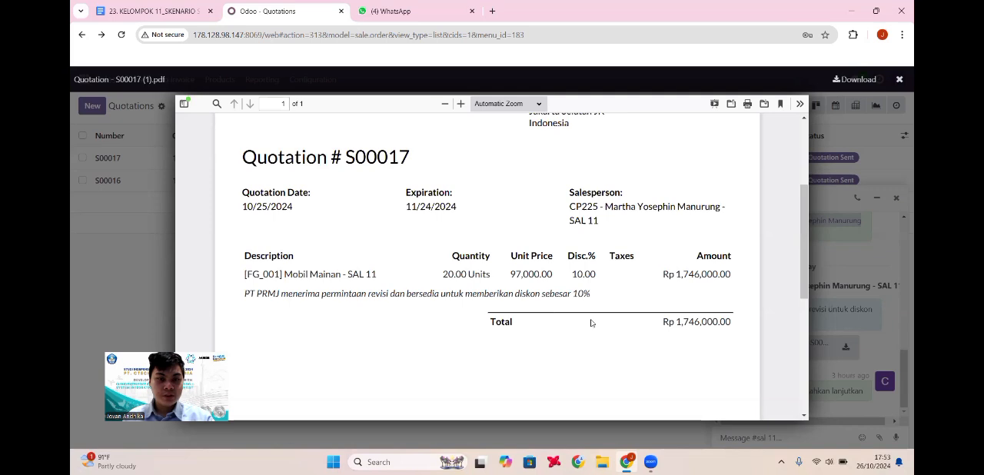
scroll(608, 308, up, 3)
scroll(767, 145, up, 2)
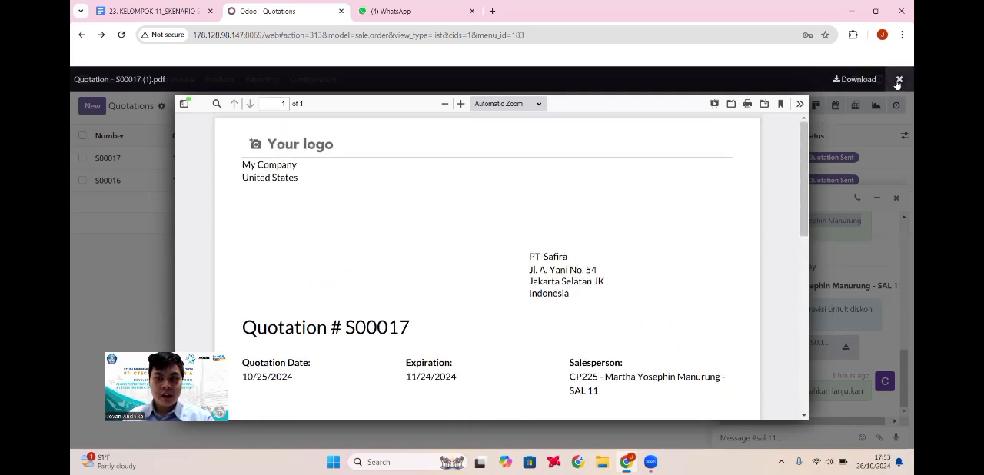
click(899, 79)
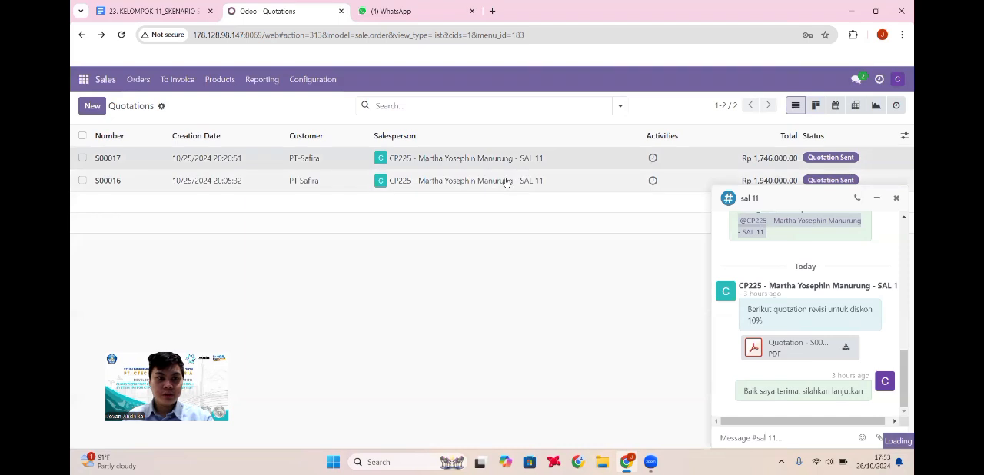
Step: Open quotation S00017 for PT-Safira, check its order lines, and confirm it as a sales order
click(370, 164)
scroll(336, 224, down, 1)
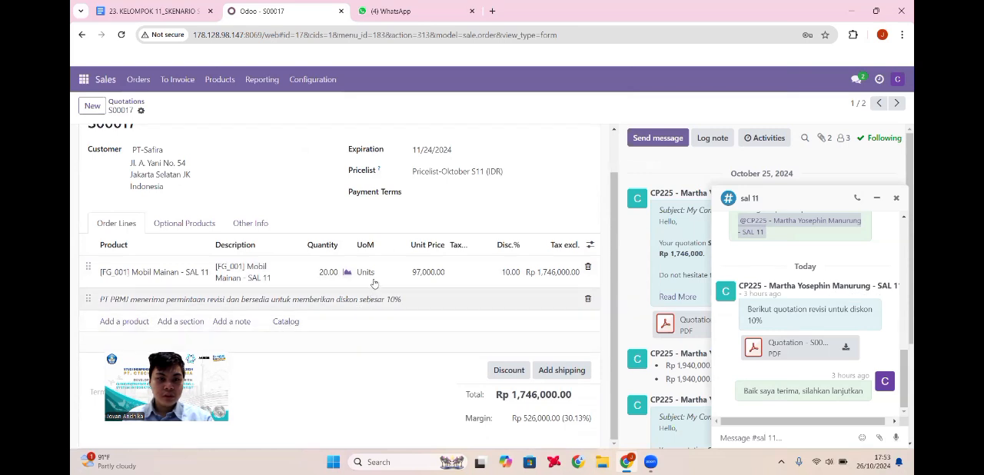
scroll(436, 279, up, 1)
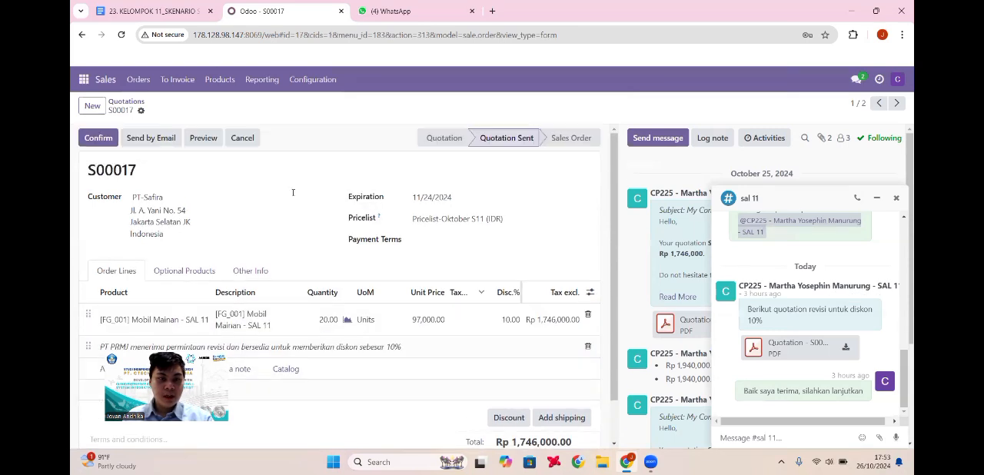
click(103, 143)
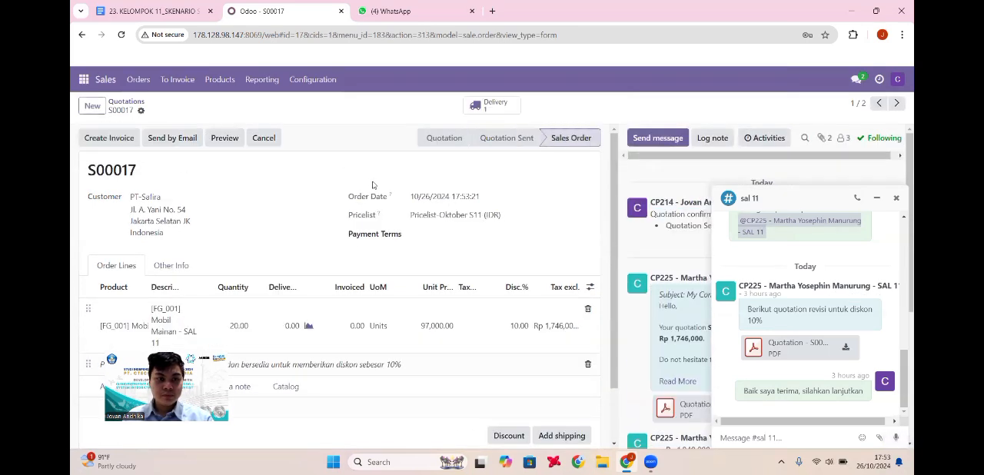
Step: Validate the delivery of 20 Mobil Mainan linked to S00017 and return to the quotations list
click(488, 113)
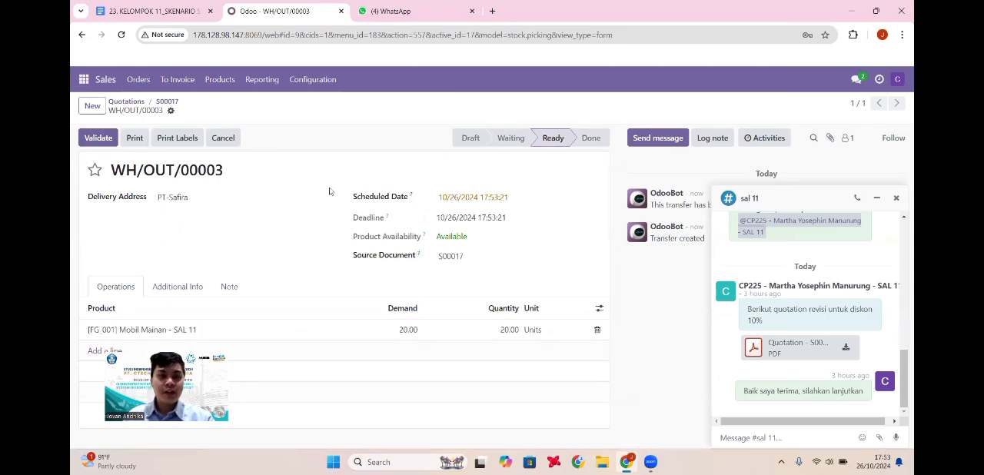
click(98, 139)
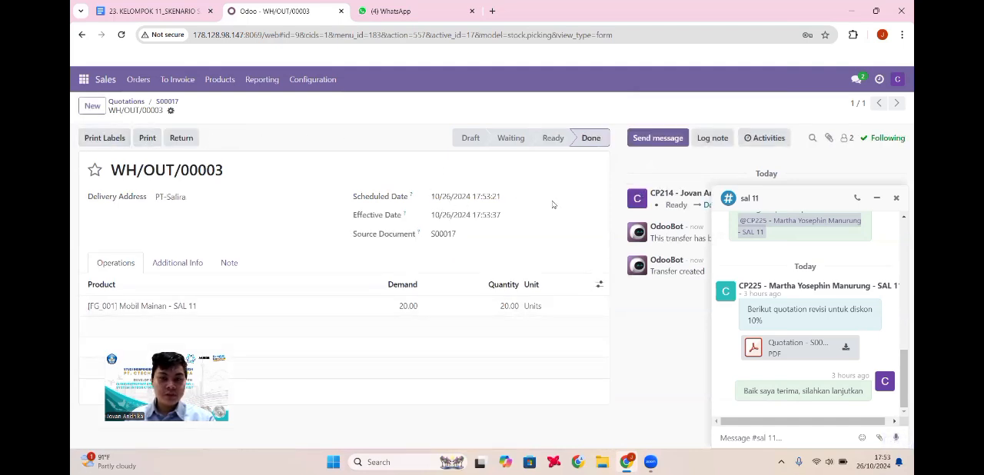
click(126, 101)
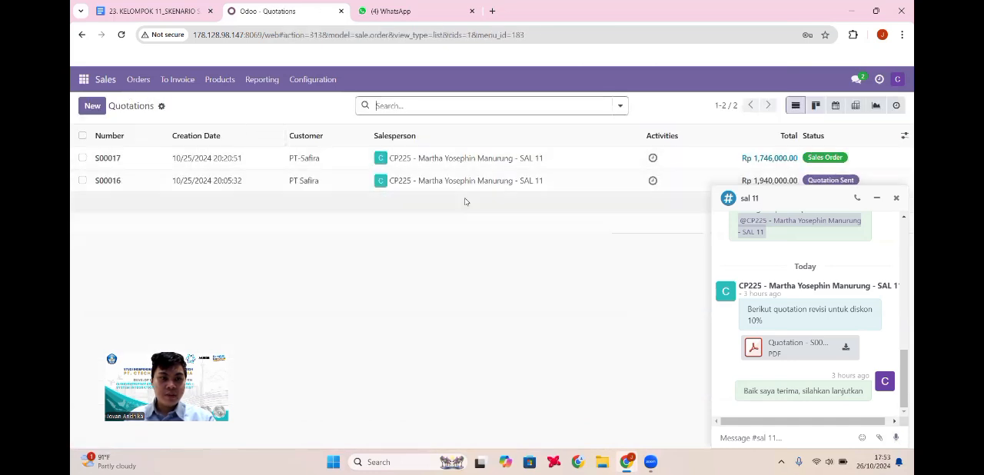
Step: Compare the order lines, discount and total of quotation S00016 with those of sales order S00017
click(414, 187)
scroll(427, 292, down, 1)
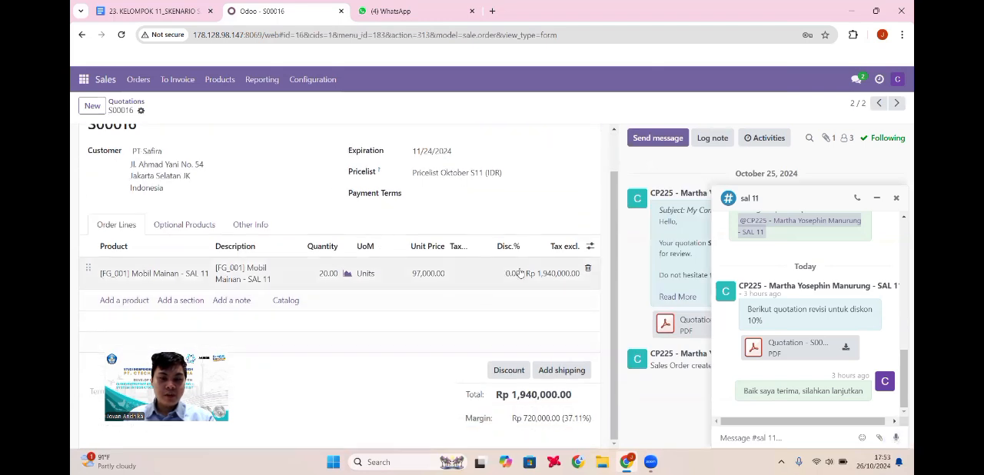
scroll(515, 278, up, 1)
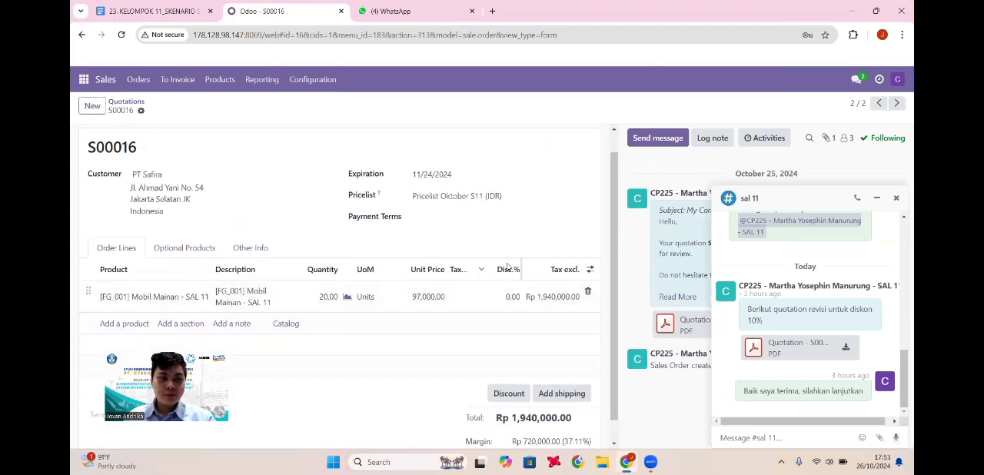
click(126, 100)
click(379, 163)
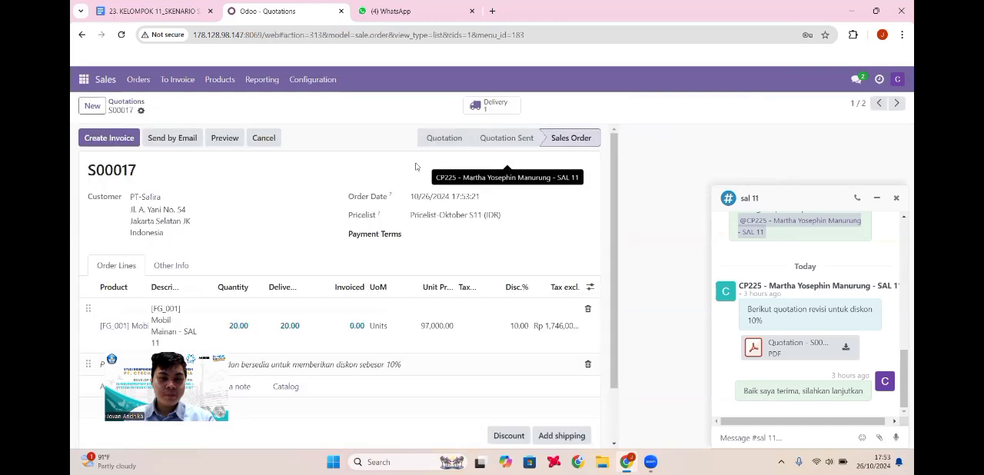
scroll(419, 232, down, 1)
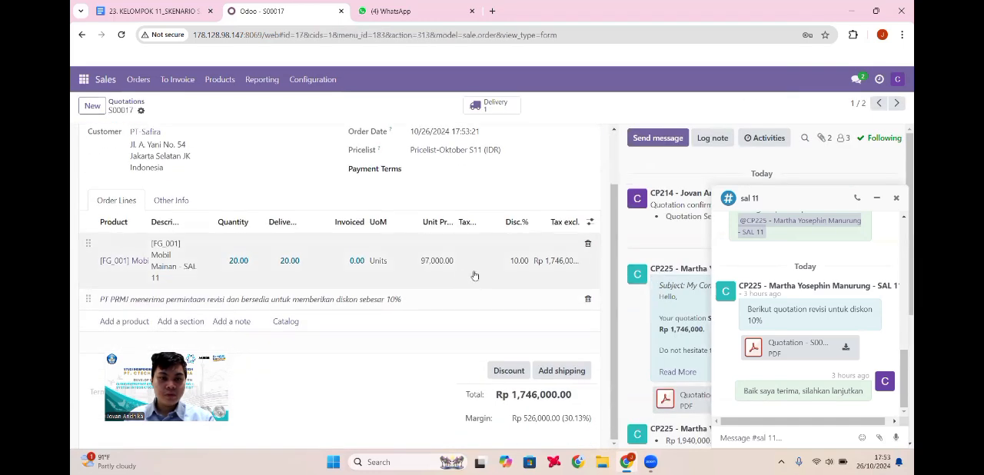
scroll(461, 271, up, 1)
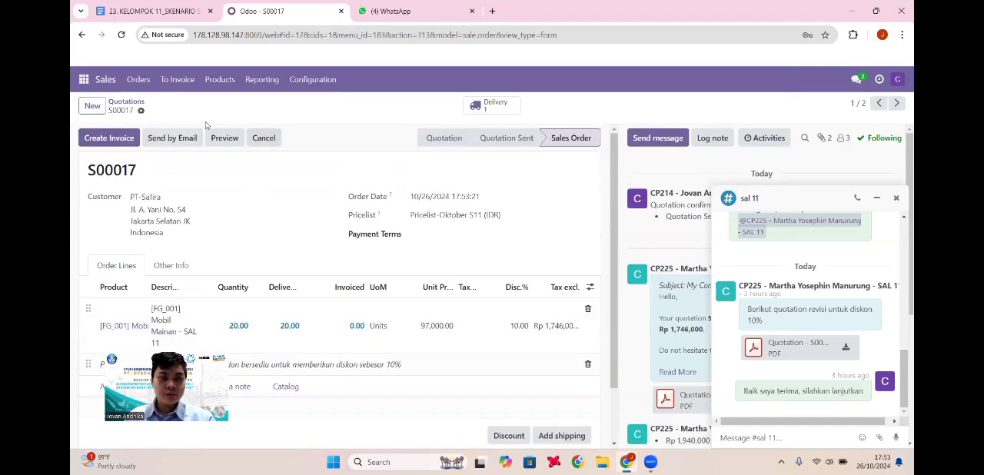
Step: Reopen sales order S00017 from the quotations list and create a draft invoice for it as a regular invoice
click(126, 101)
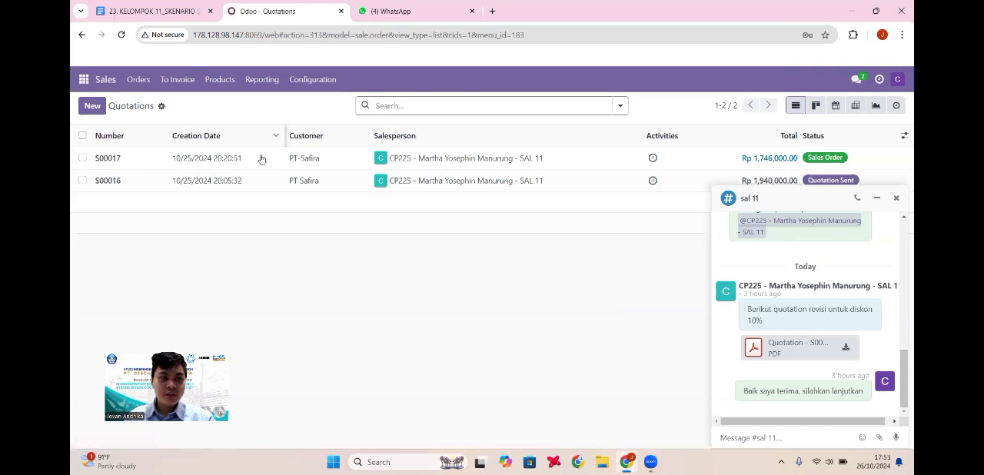
click(306, 159)
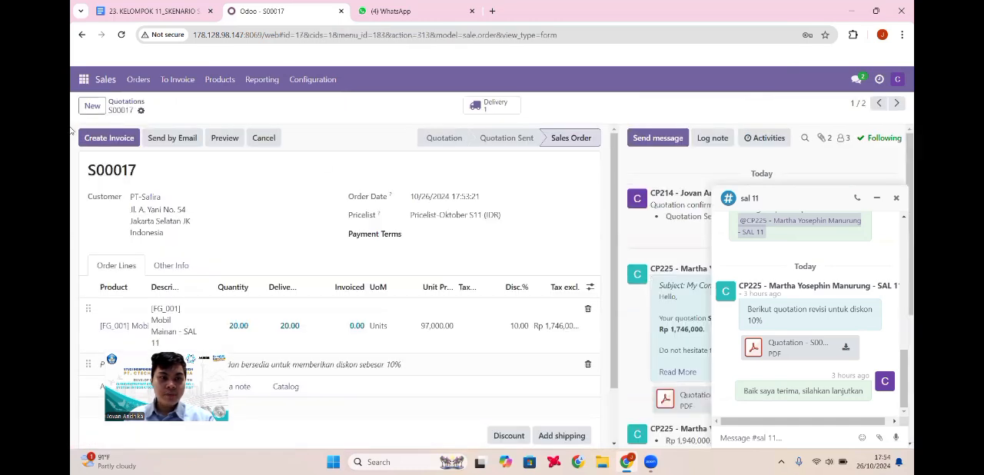
scroll(279, 198, down, 1)
scroll(272, 192, up, 1)
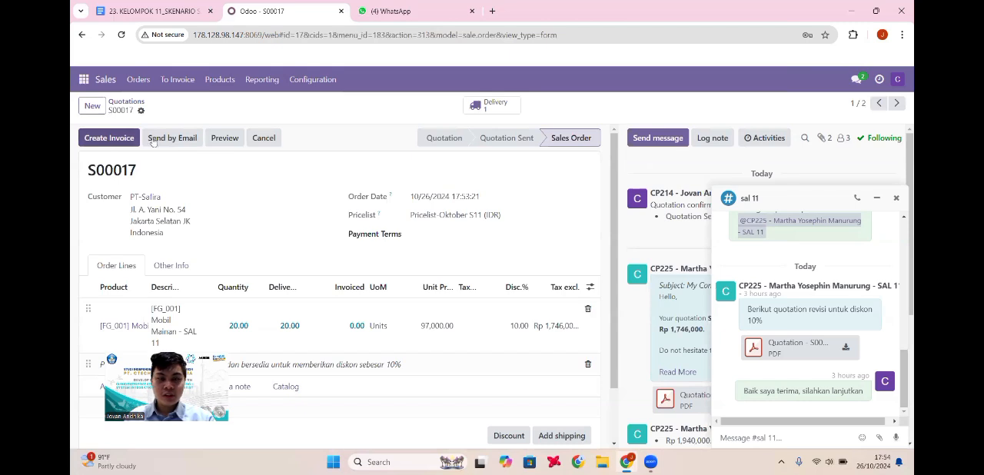
click(123, 142)
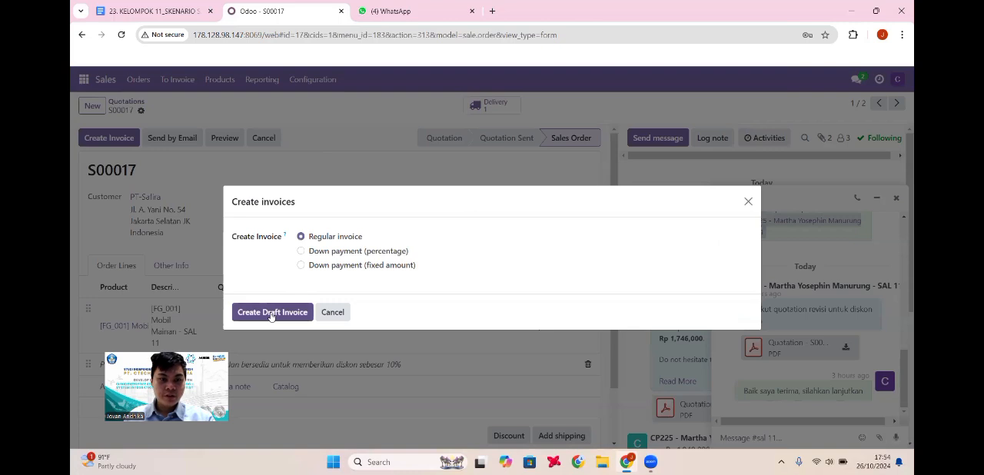
click(270, 314)
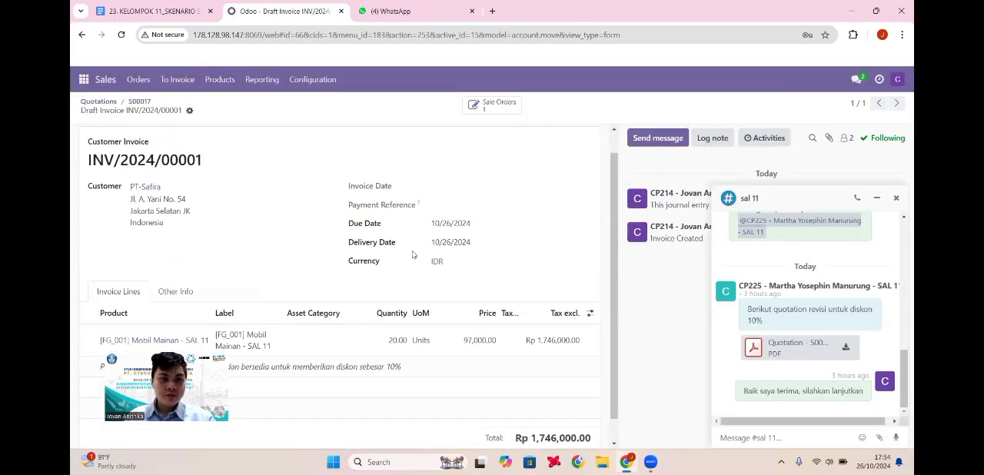
Step: Review the draft invoice's dates, lines and total, view its linked sales order, and go back to S00017
scroll(412, 254, up, 1)
scroll(477, 189, down, 2)
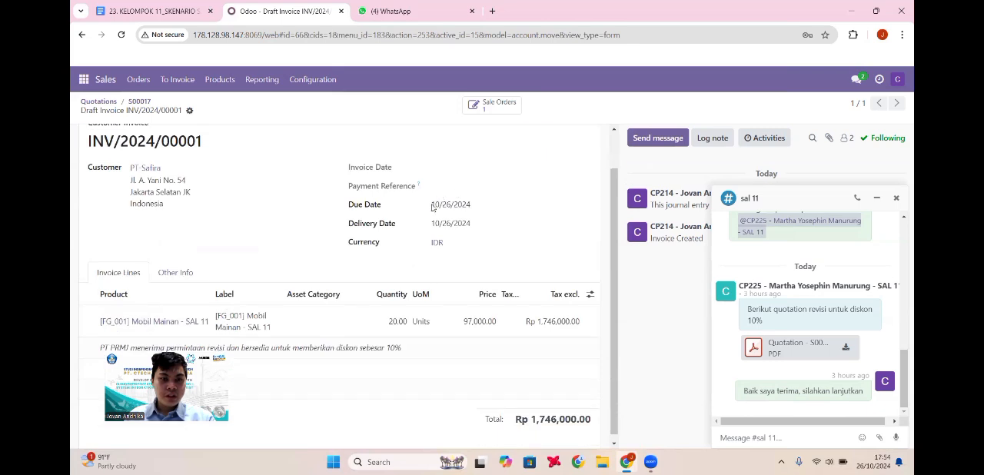
scroll(446, 194, up, 2)
click(500, 103)
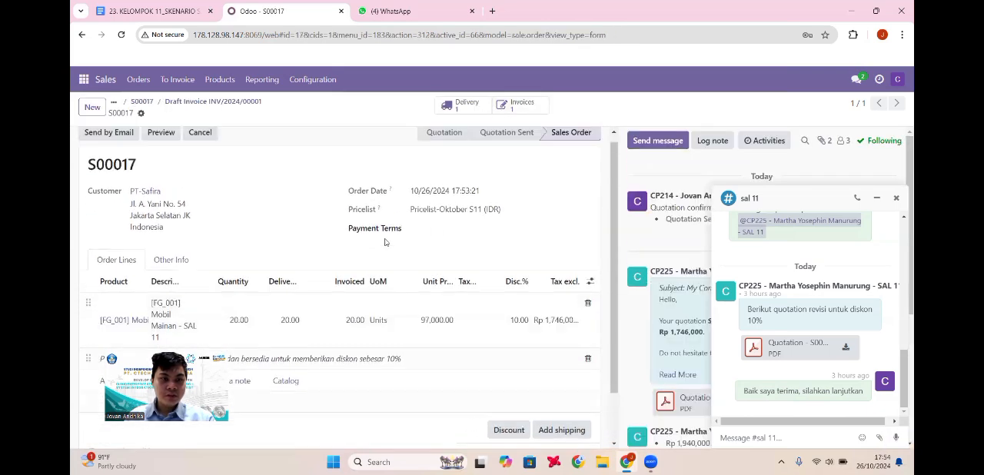
click(143, 102)
Step: Check the orders to invoice and the orders to upsell, and return to the quotations list
click(176, 79)
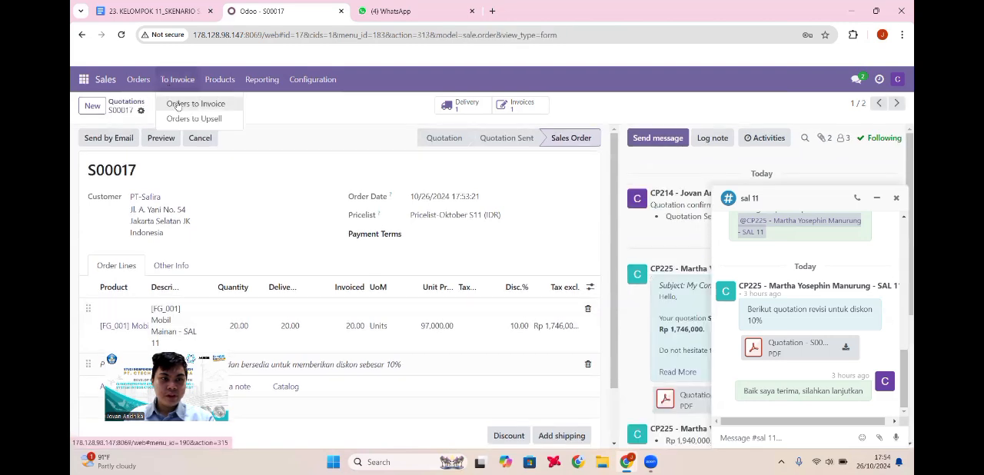
click(181, 103)
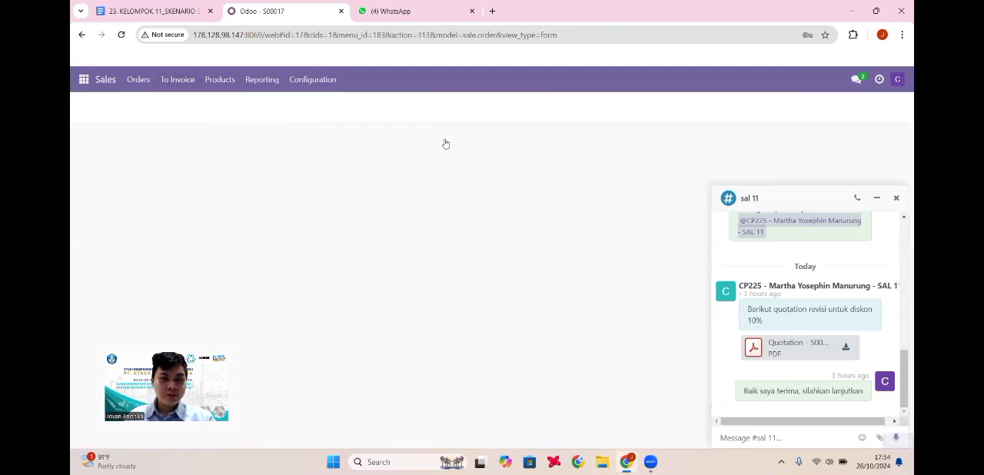
click(177, 79)
click(196, 118)
click(179, 80)
click(176, 103)
click(175, 79)
mouse_move(140, 88)
click(143, 103)
click(446, 106)
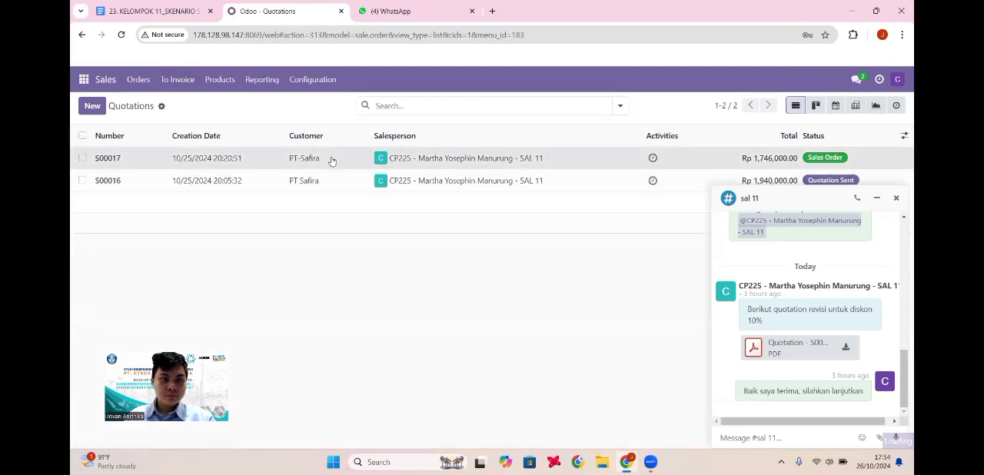
Step: Open sales order S00017 and view the customer invoice linked to it
click(330, 159)
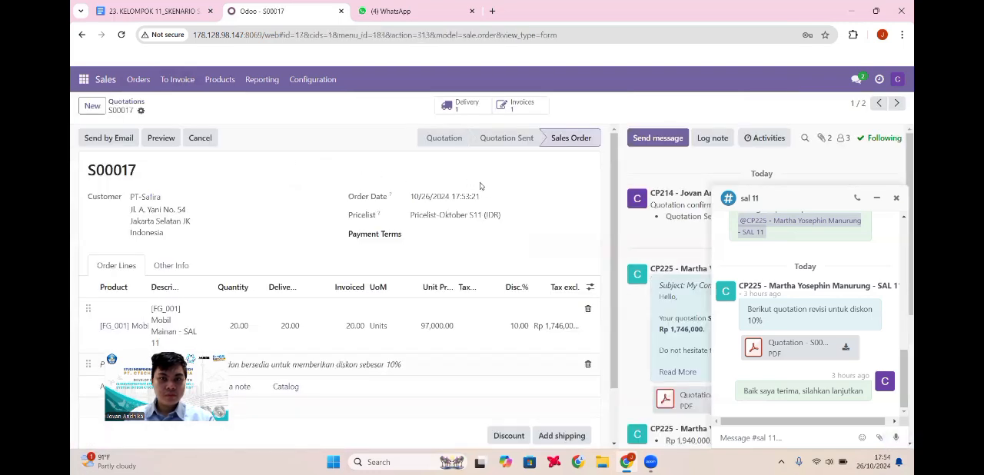
click(516, 105)
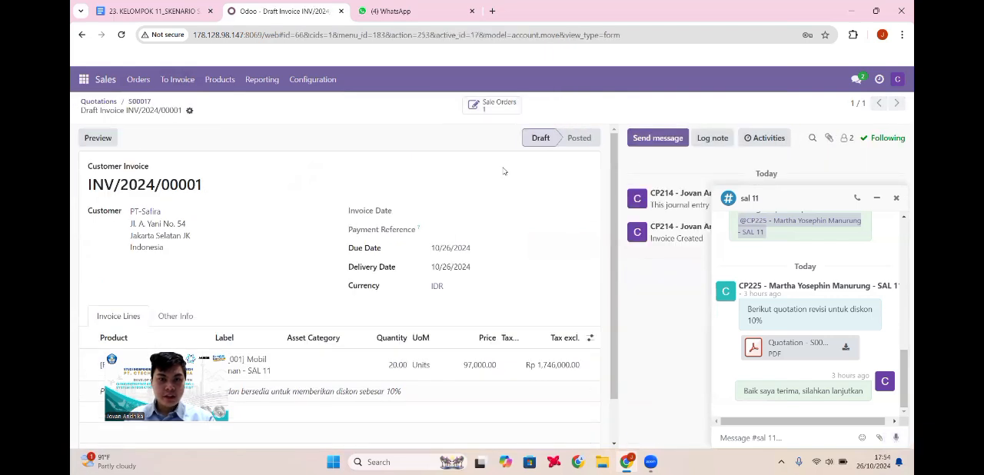
scroll(503, 171, down, 1)
scroll(522, 201, up, 1)
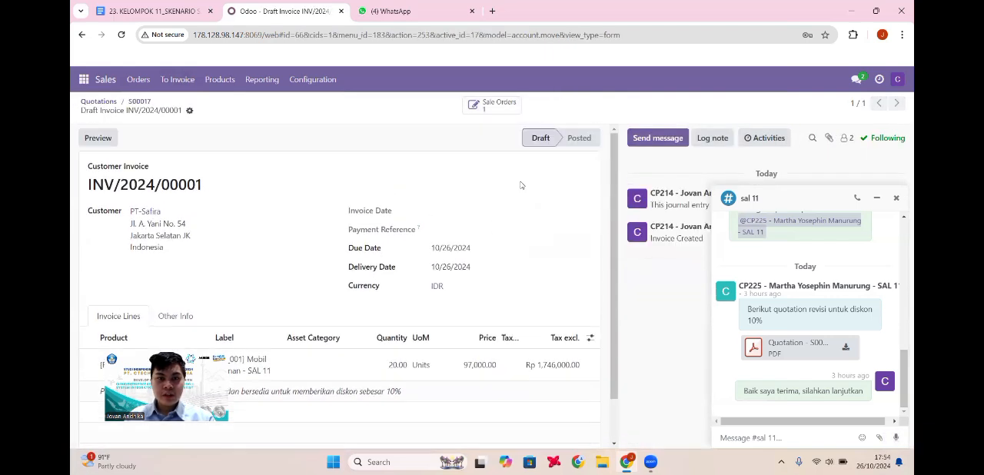
mouse_move(770, 242)
mouse_down()
mouse_move(762, 258)
mouse_move(759, 244)
mouse_up()
click(735, 410)
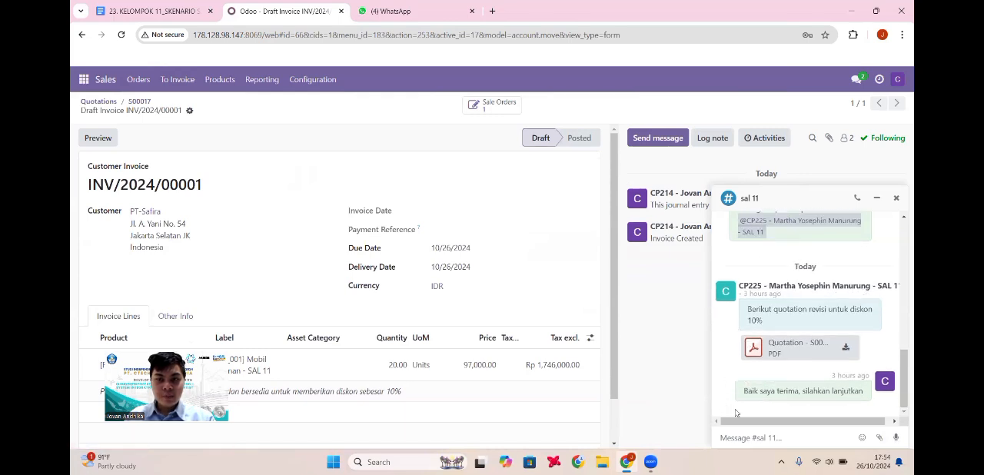
click(802, 195)
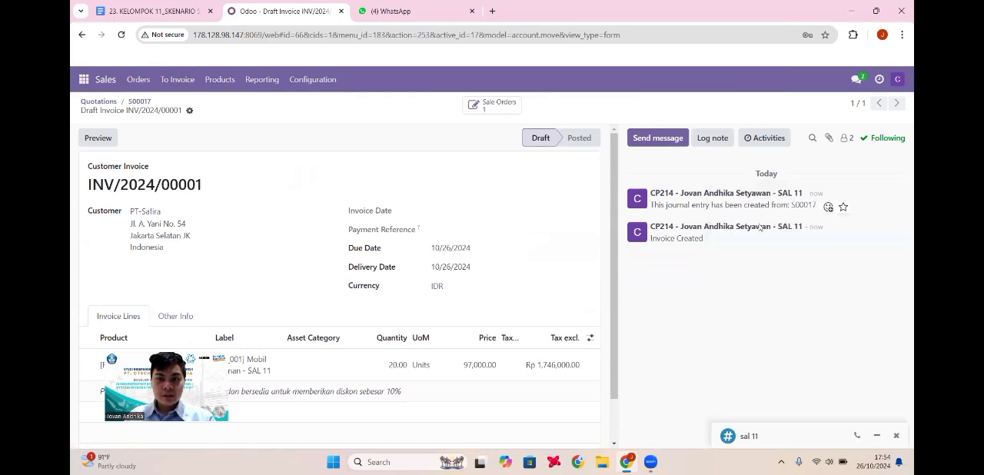
click(876, 439)
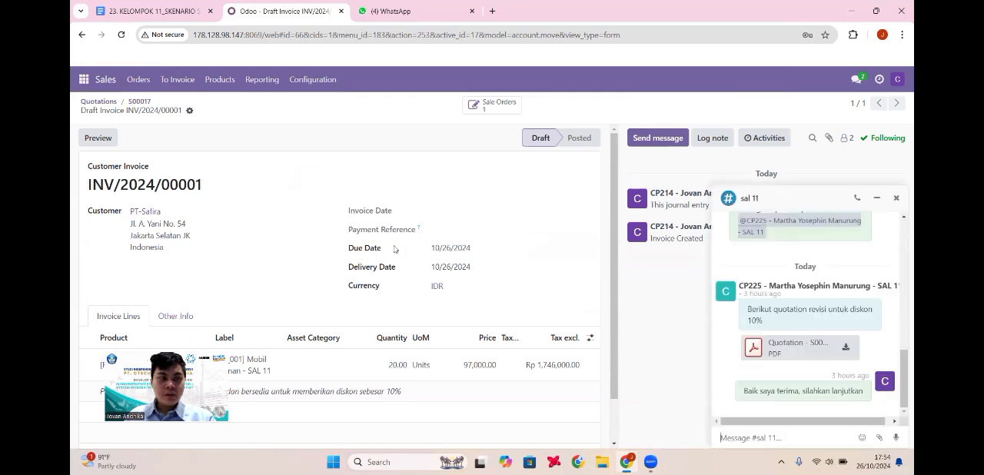
Step: Examine the draft invoice's customer, due and delivery dates, Mobil Mainan line, discount note and total
scroll(394, 250, down, 1)
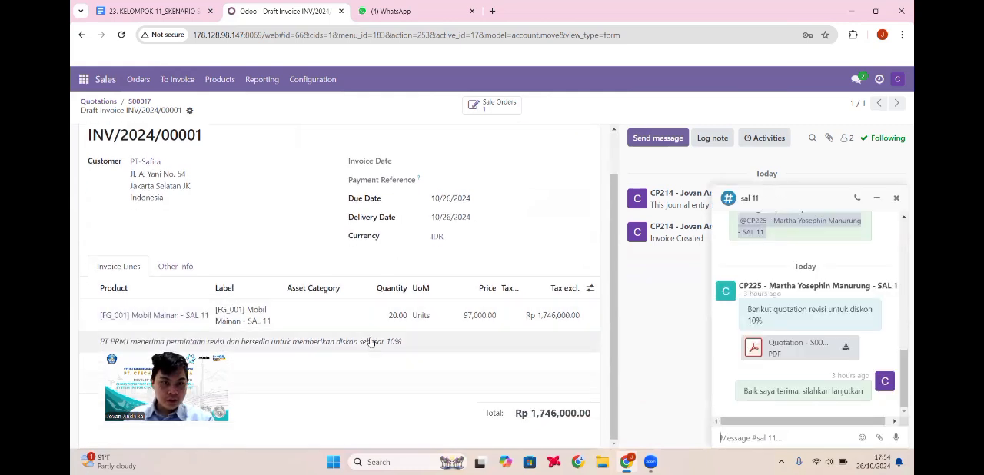
scroll(469, 267, up, 1)
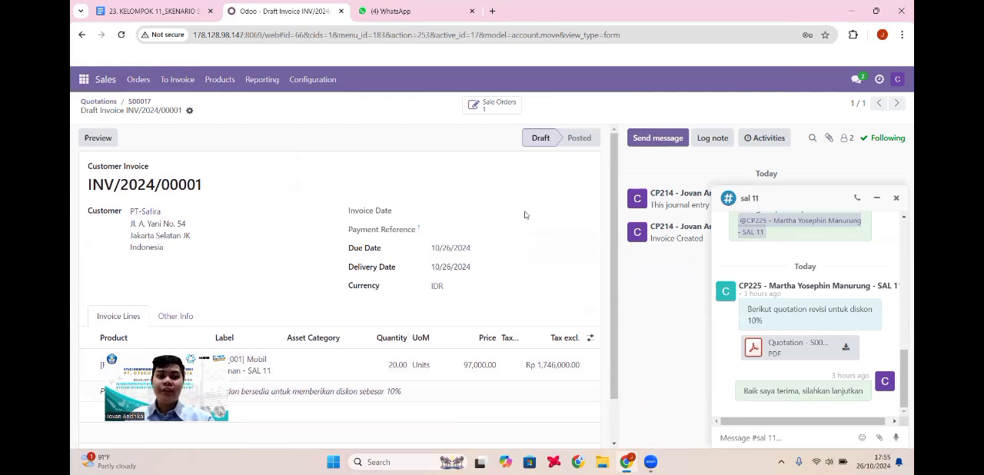
scroll(525, 215, down, 1)
scroll(454, 215, up, 1)
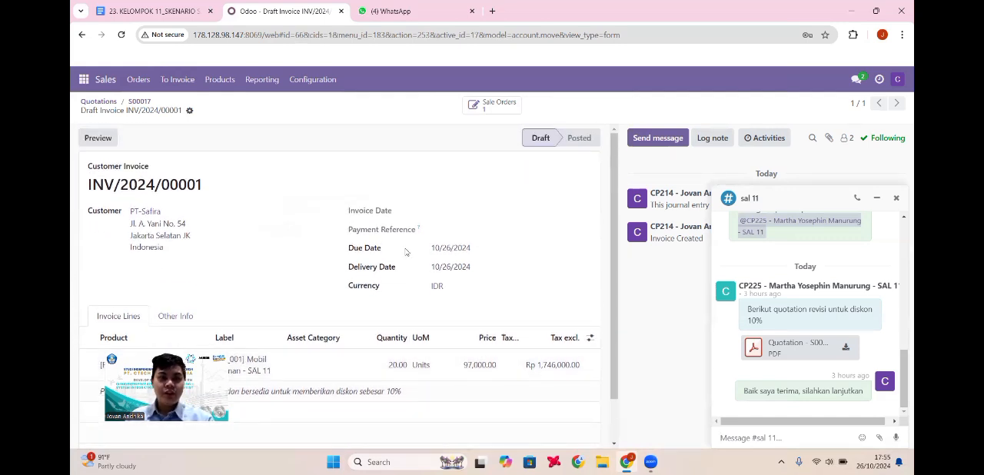
scroll(394, 237, down, 1)
scroll(196, 137, up, 1)
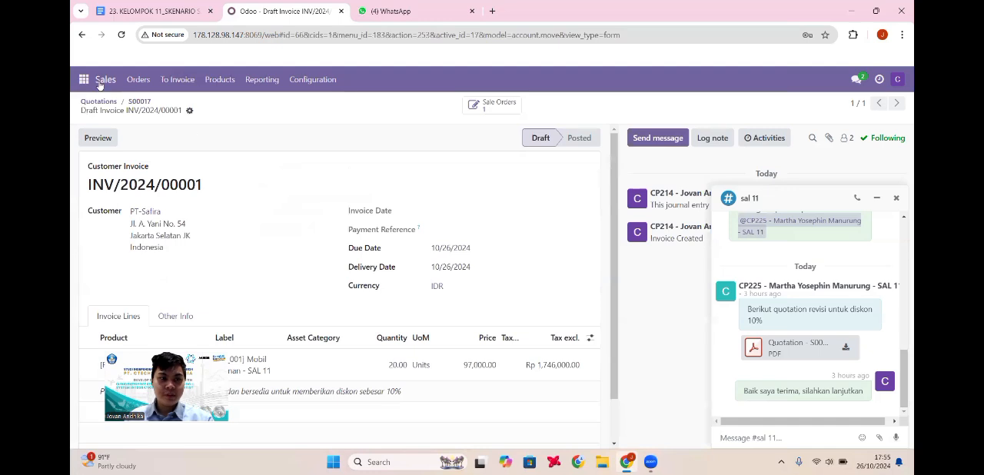